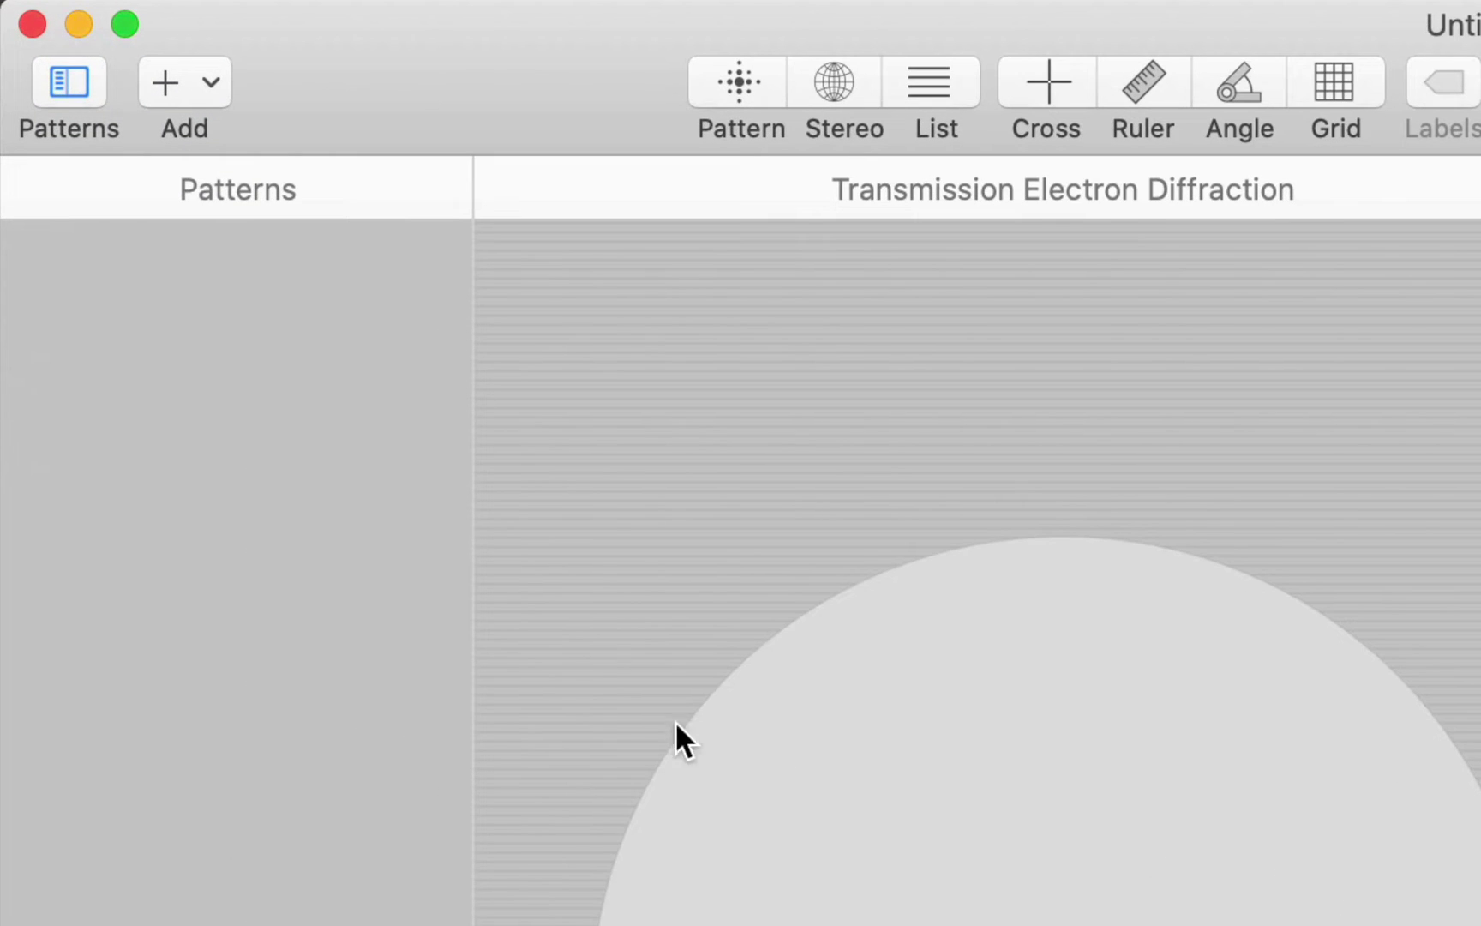
# Start a new crystal and set its spacegroup to F d -3 m with origin 2.
pyautogui.click(183, 86)
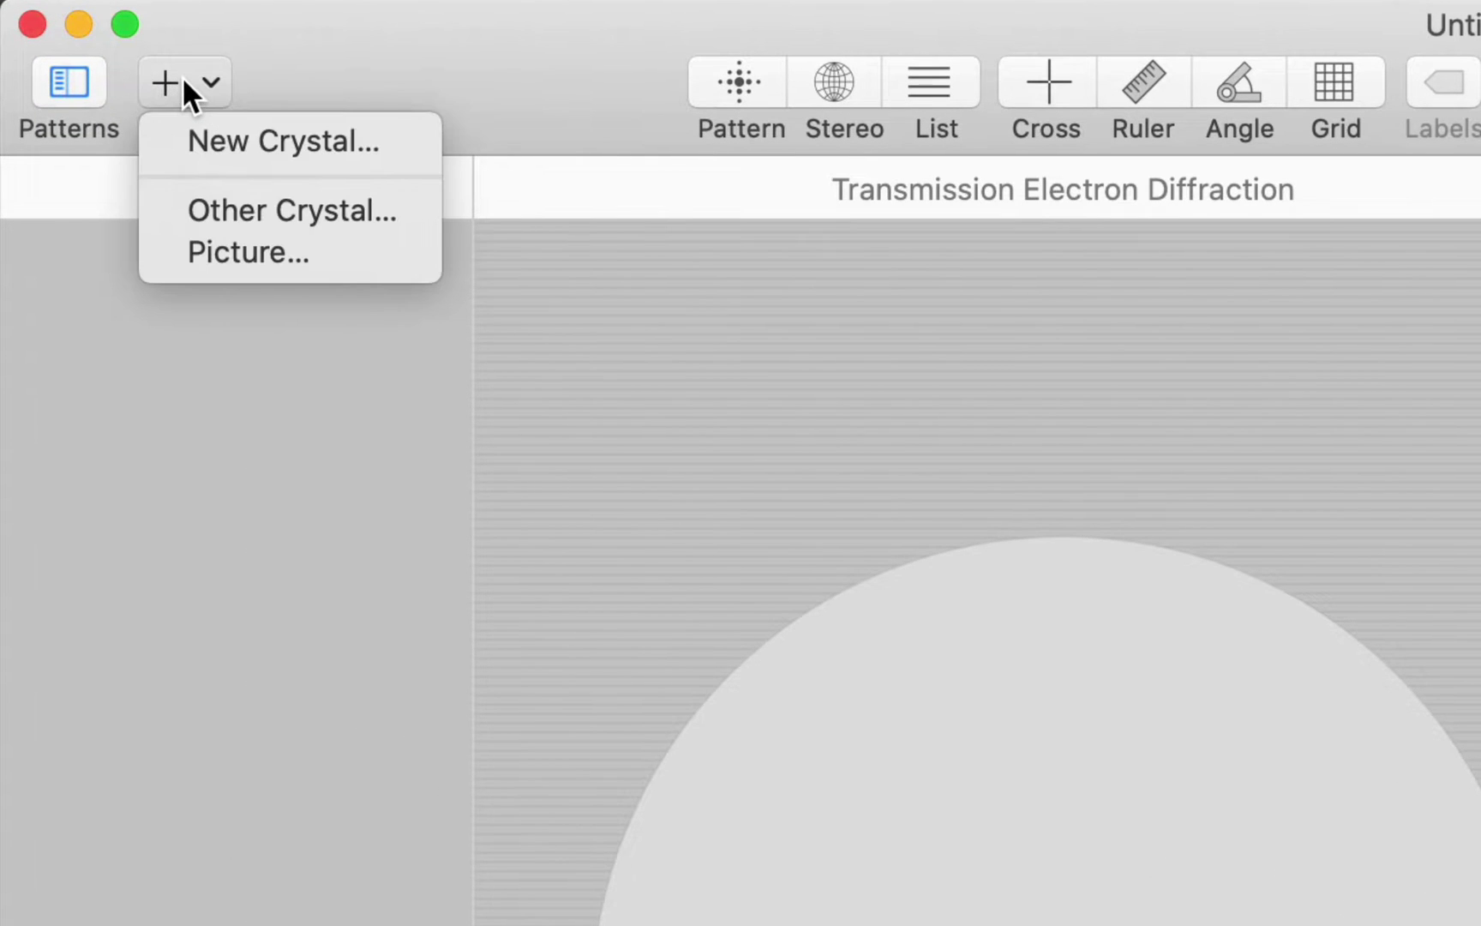
pyautogui.click(231, 143)
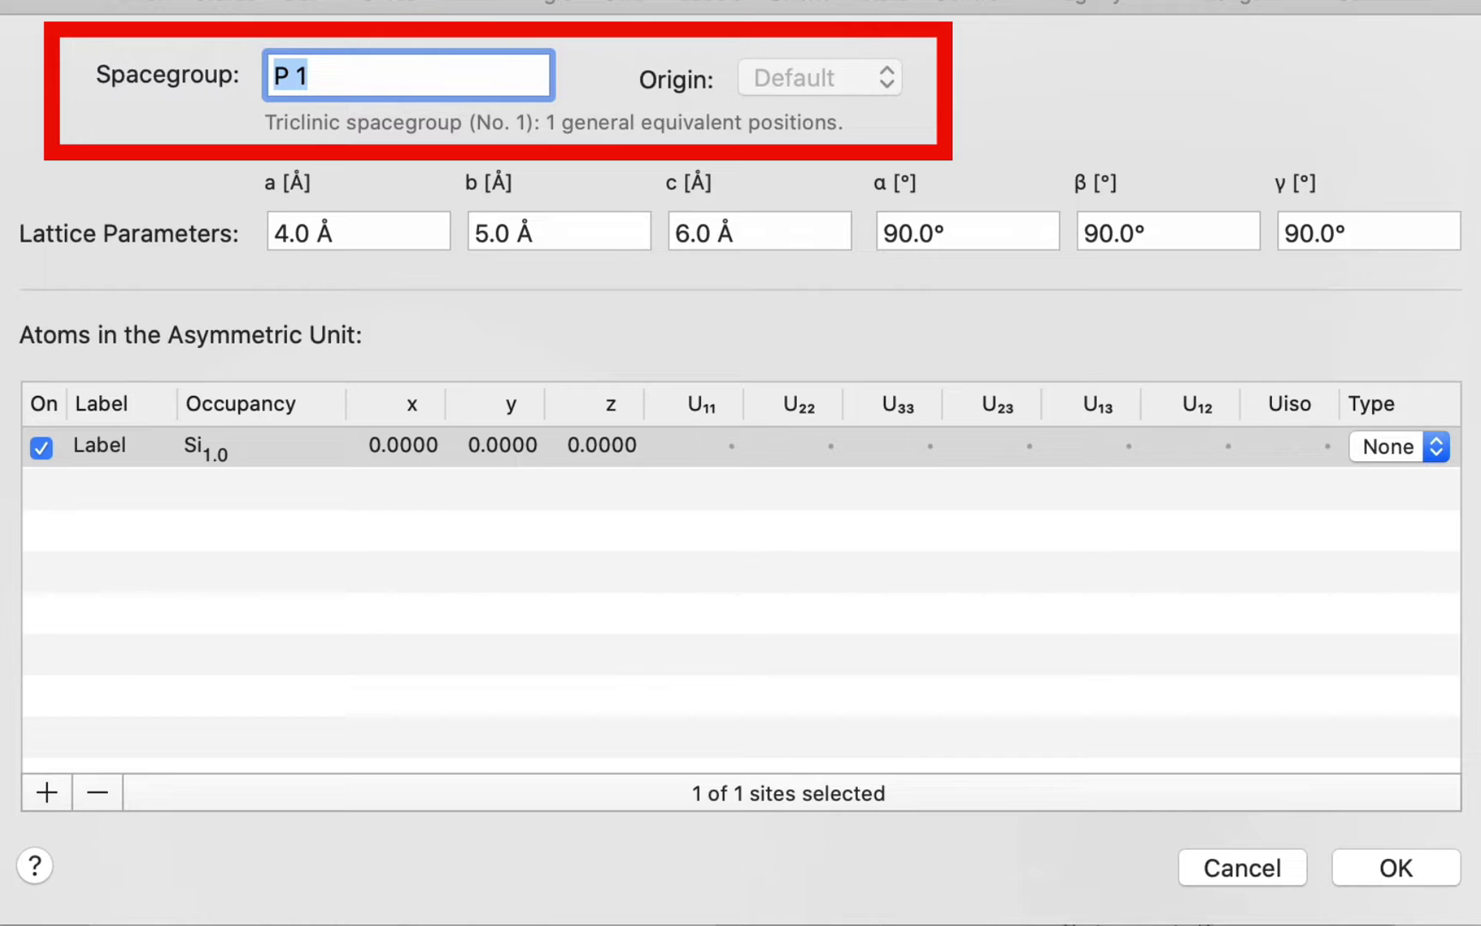
pyautogui.write('F ')
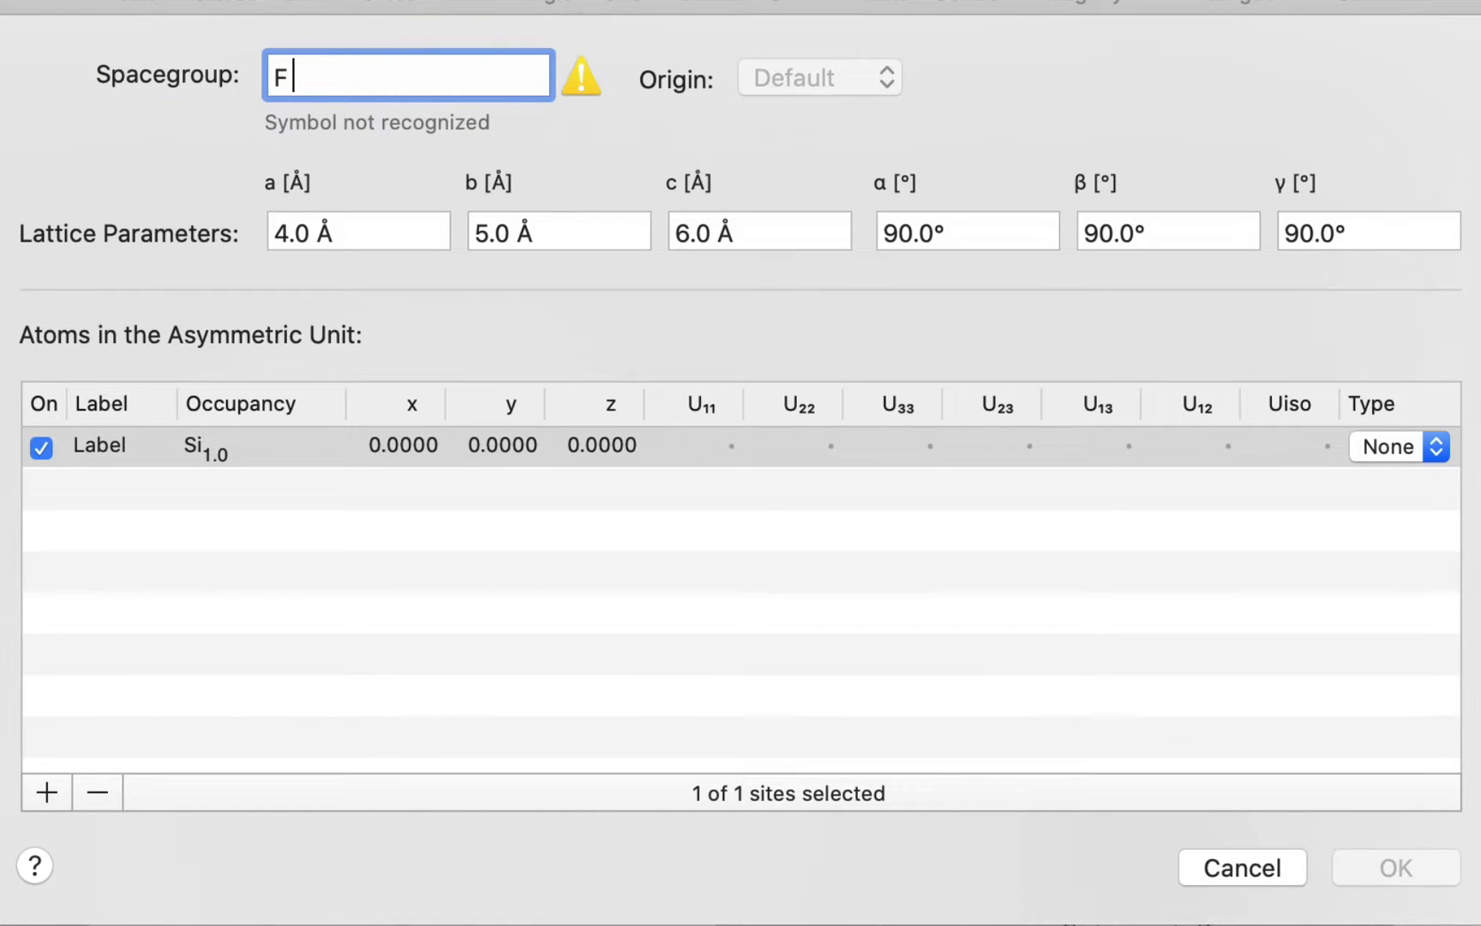
pyautogui.write('d -3 m')
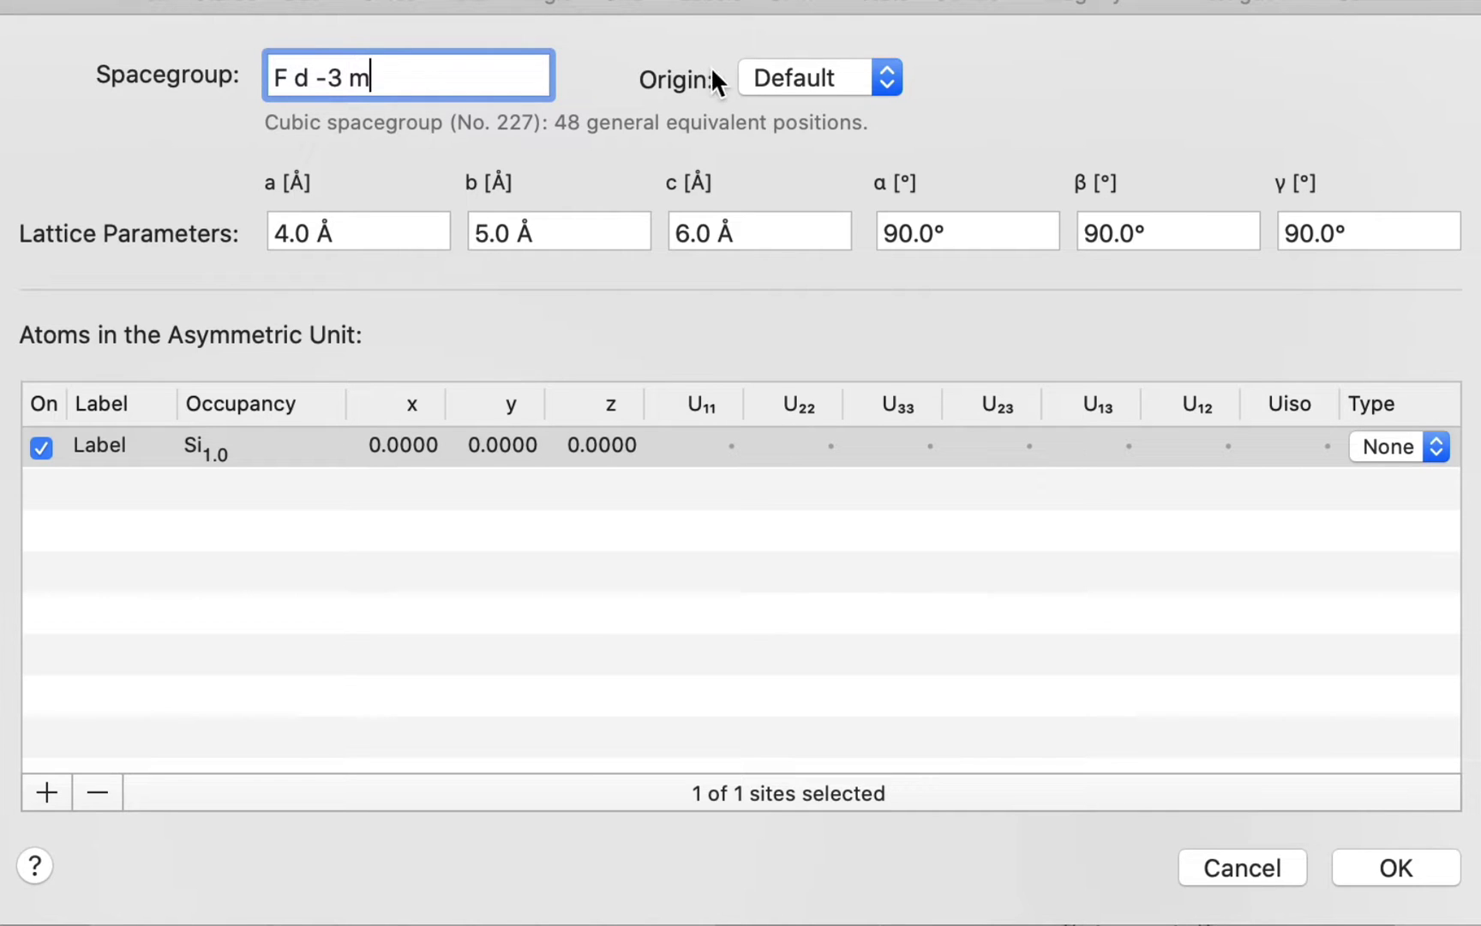
pyautogui.click(768, 78)
pyautogui.click(788, 143)
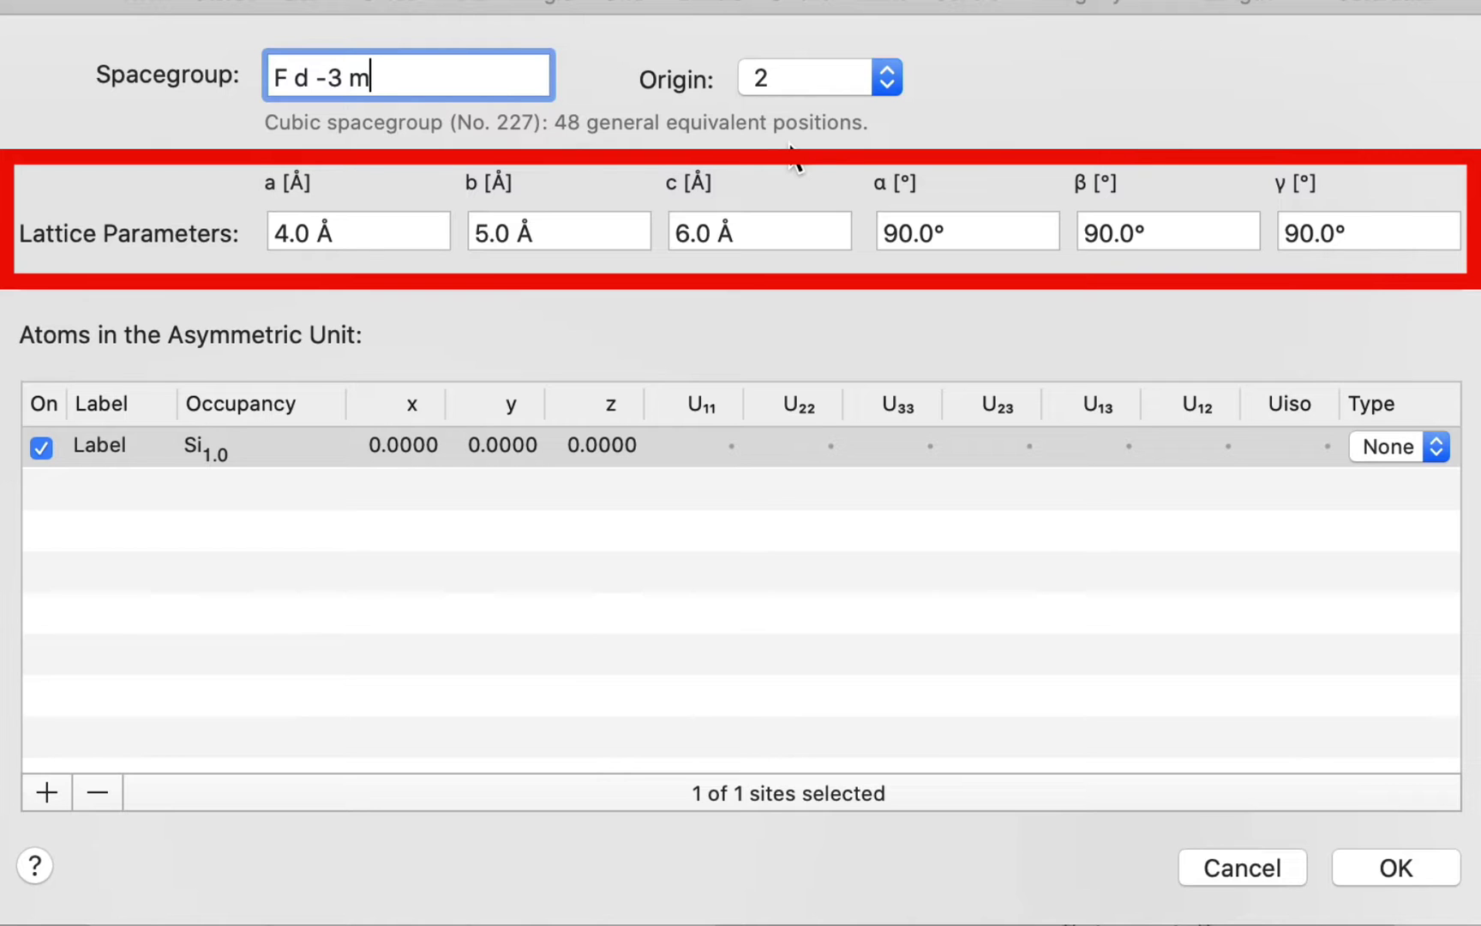
# Set the lattice parameters a, b and c to 8.08 Å each.
pyautogui.click(406, 227)
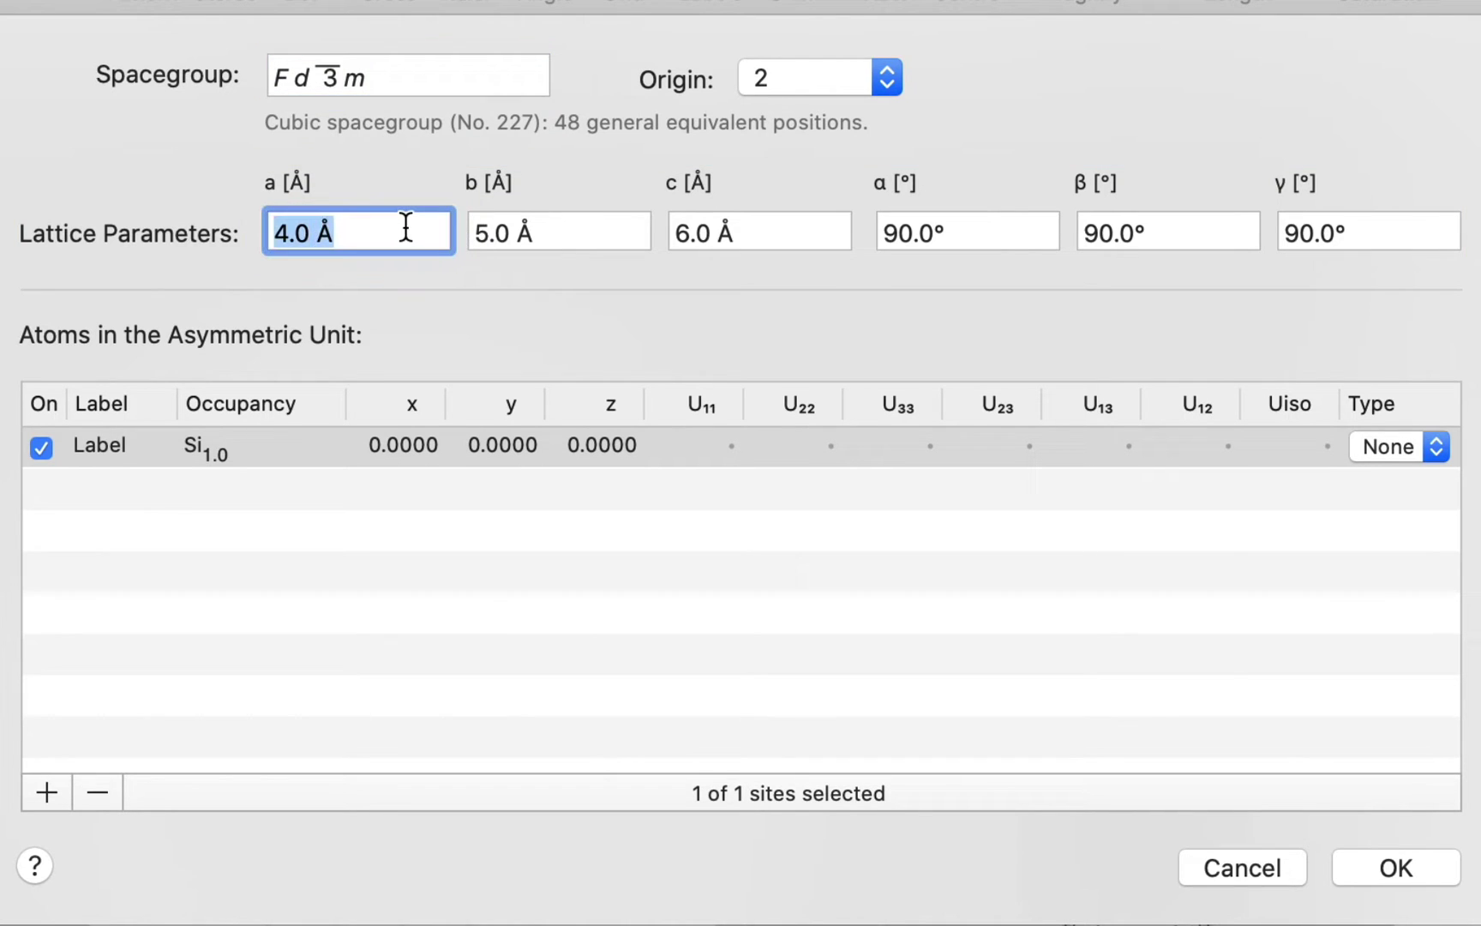
pyautogui.write('8.08')
pyautogui.press('Tab')
pyautogui.write('8.08')
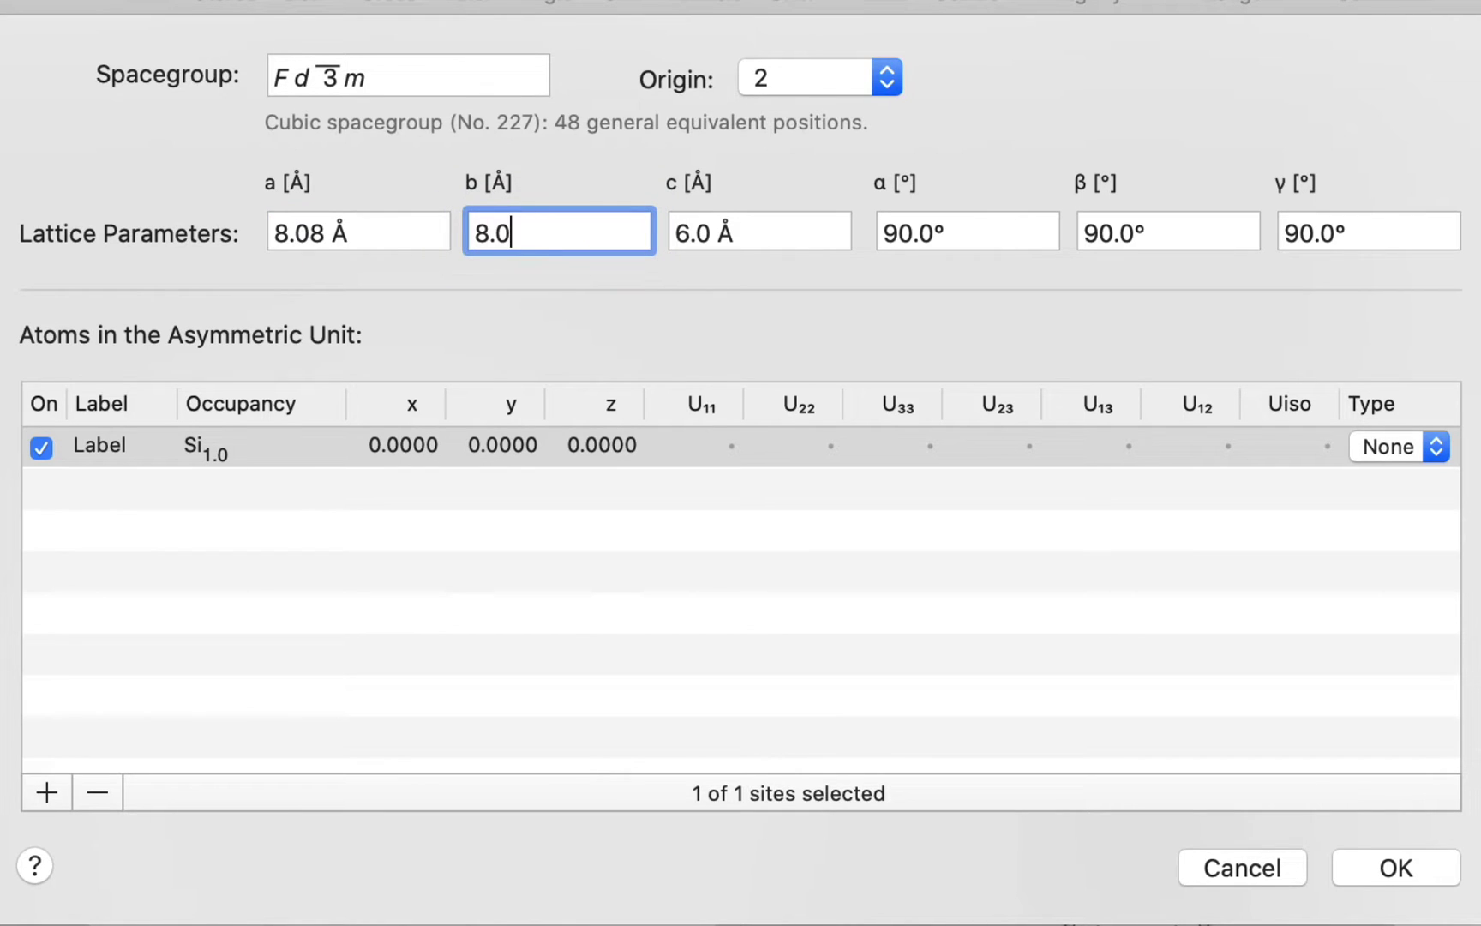
pyautogui.press('Tab')
pyautogui.write('8.')
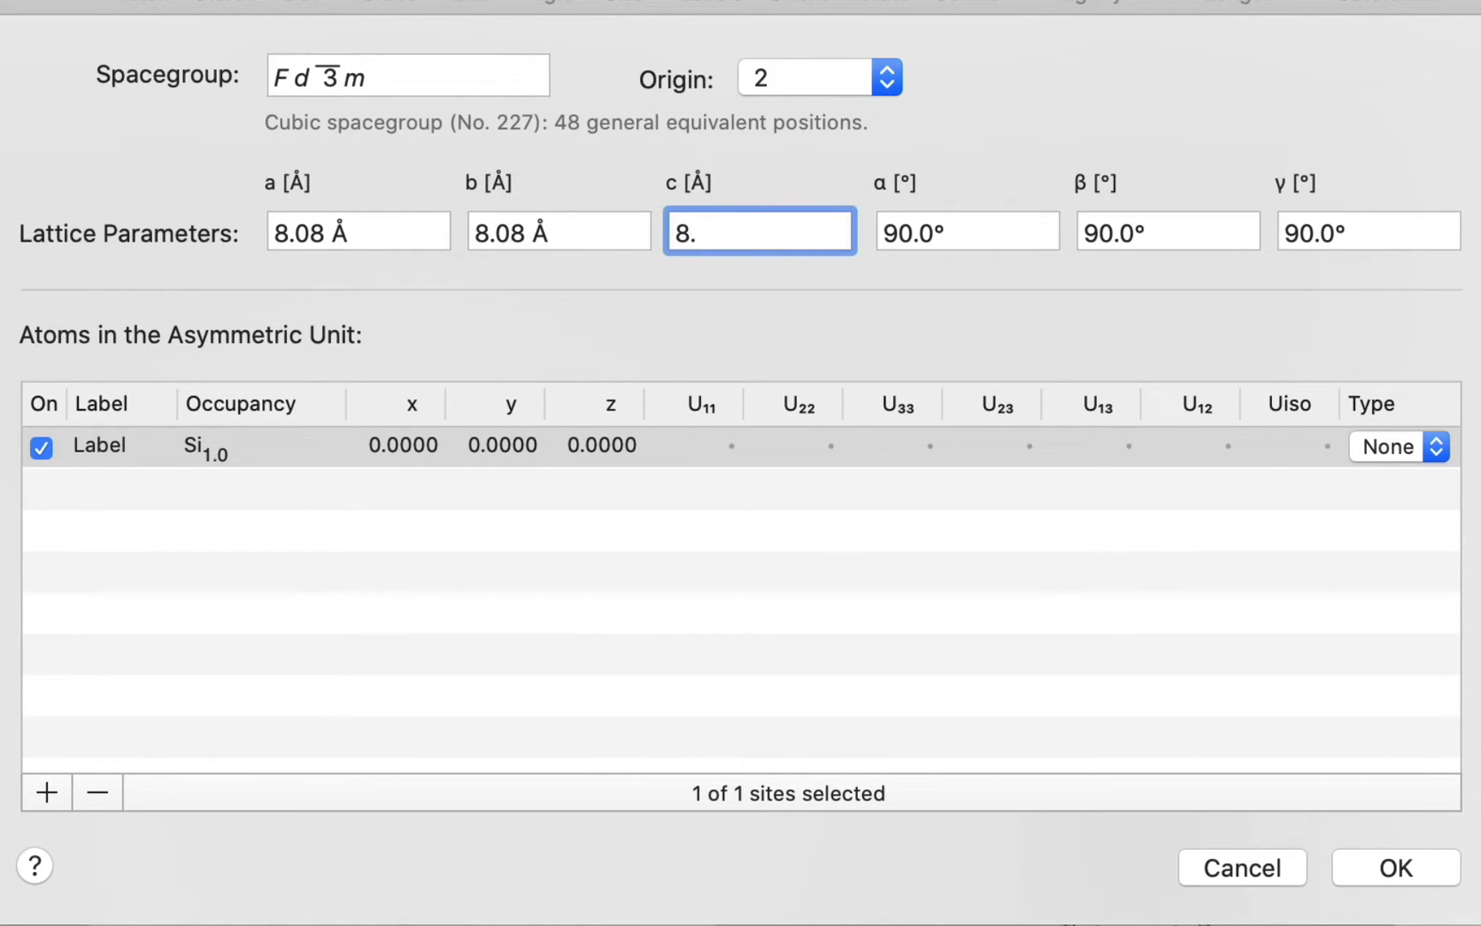
pyautogui.write('08')
pyautogui.press('Tab')
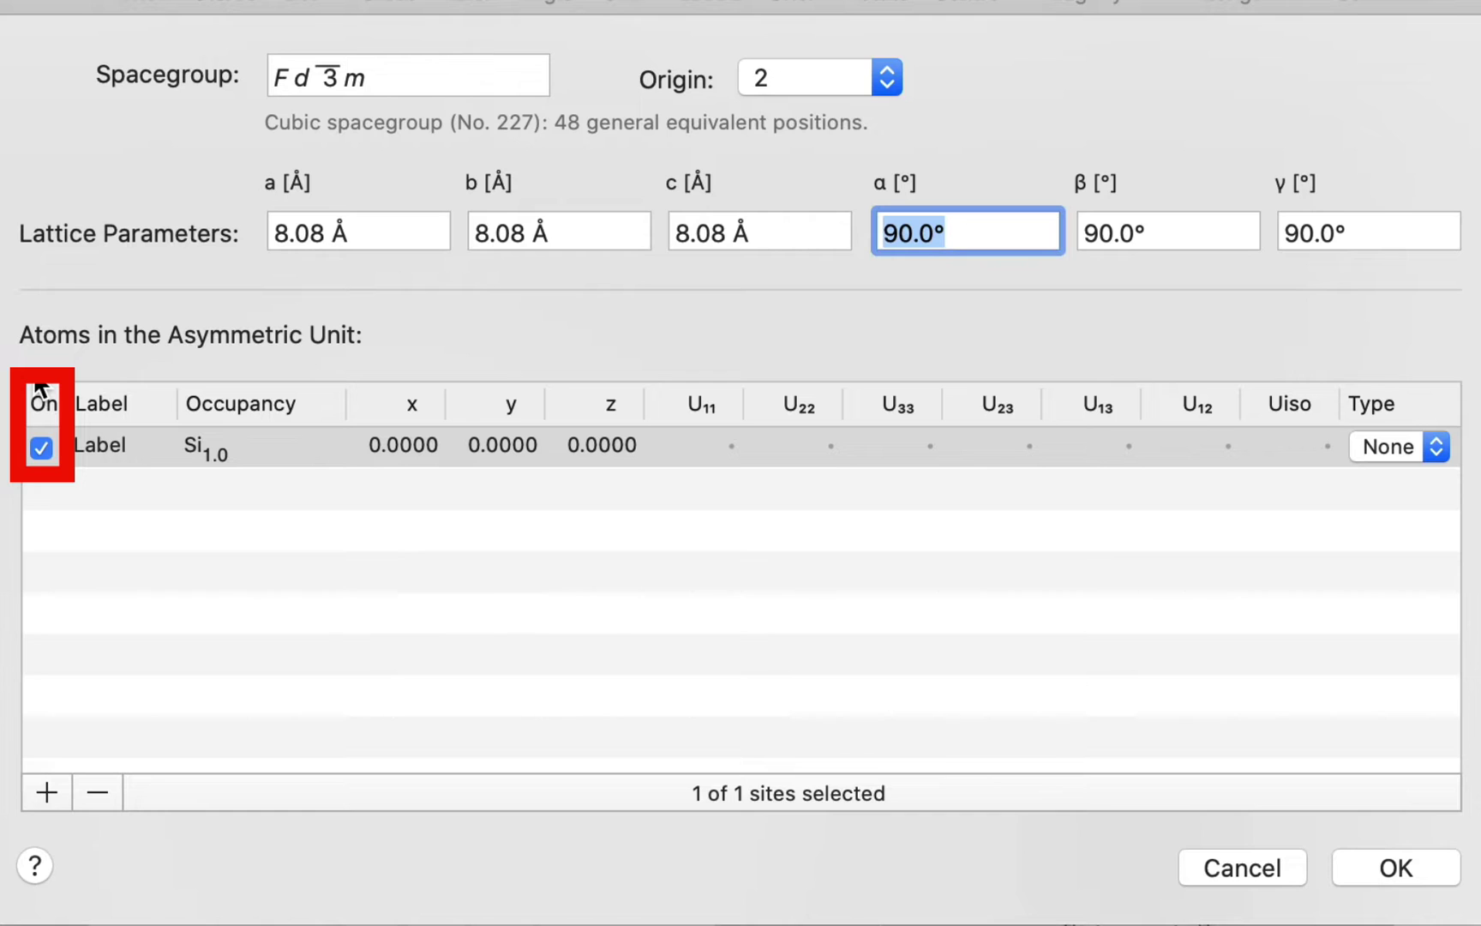
# Label the first atom site in the asymmetric unit M, keeping the site switched on.
pyautogui.click(41, 448)
pyautogui.click(41, 448)
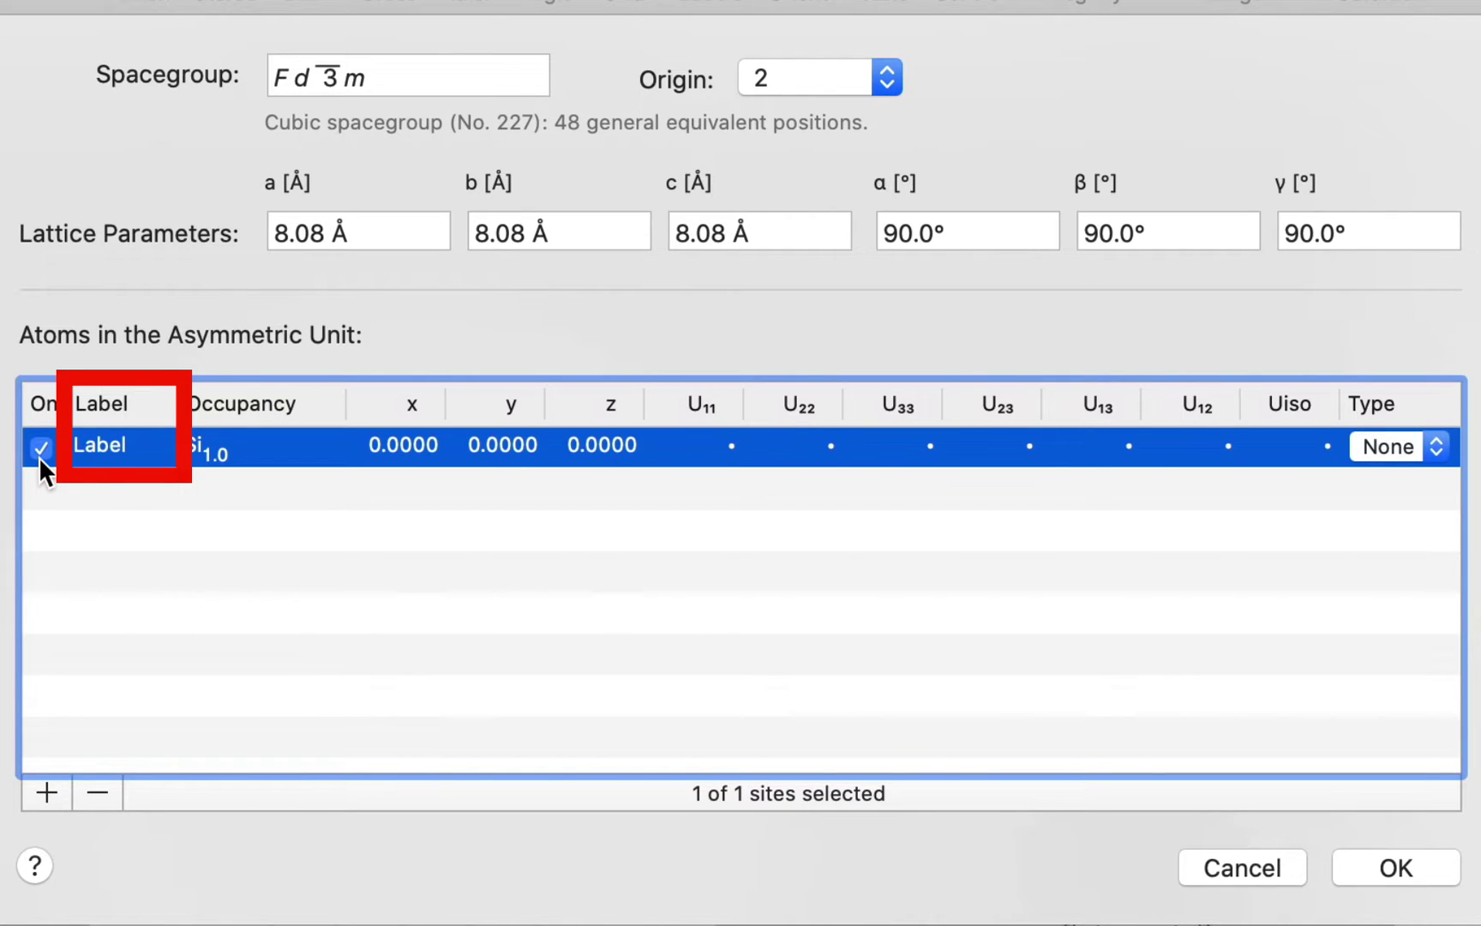
pyautogui.doubleClick(101, 444)
pyautogui.write('M')
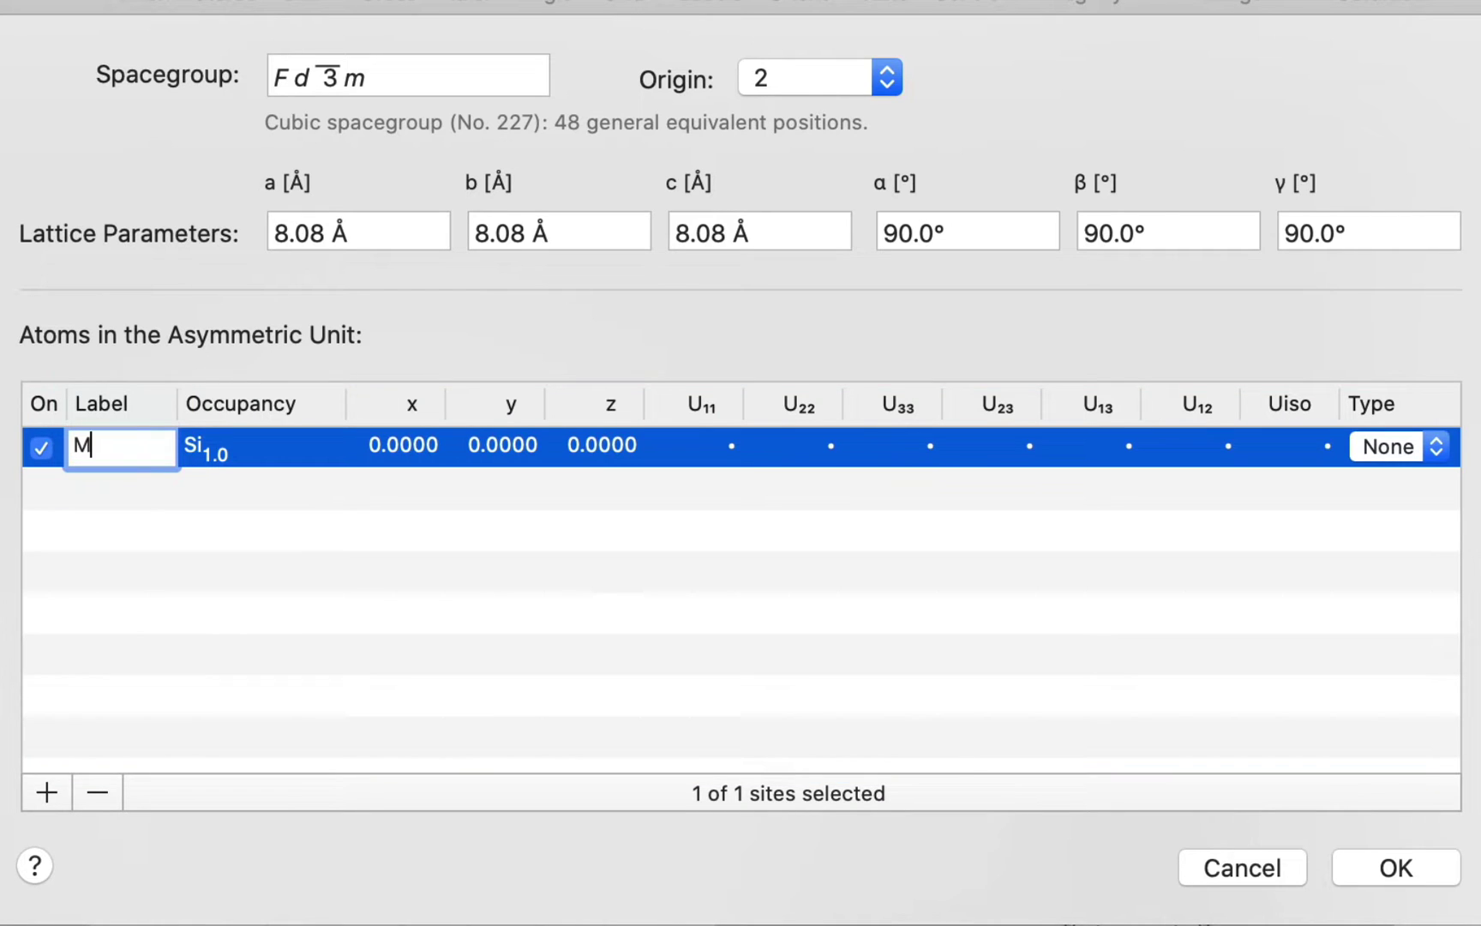
pyautogui.press('Tab')
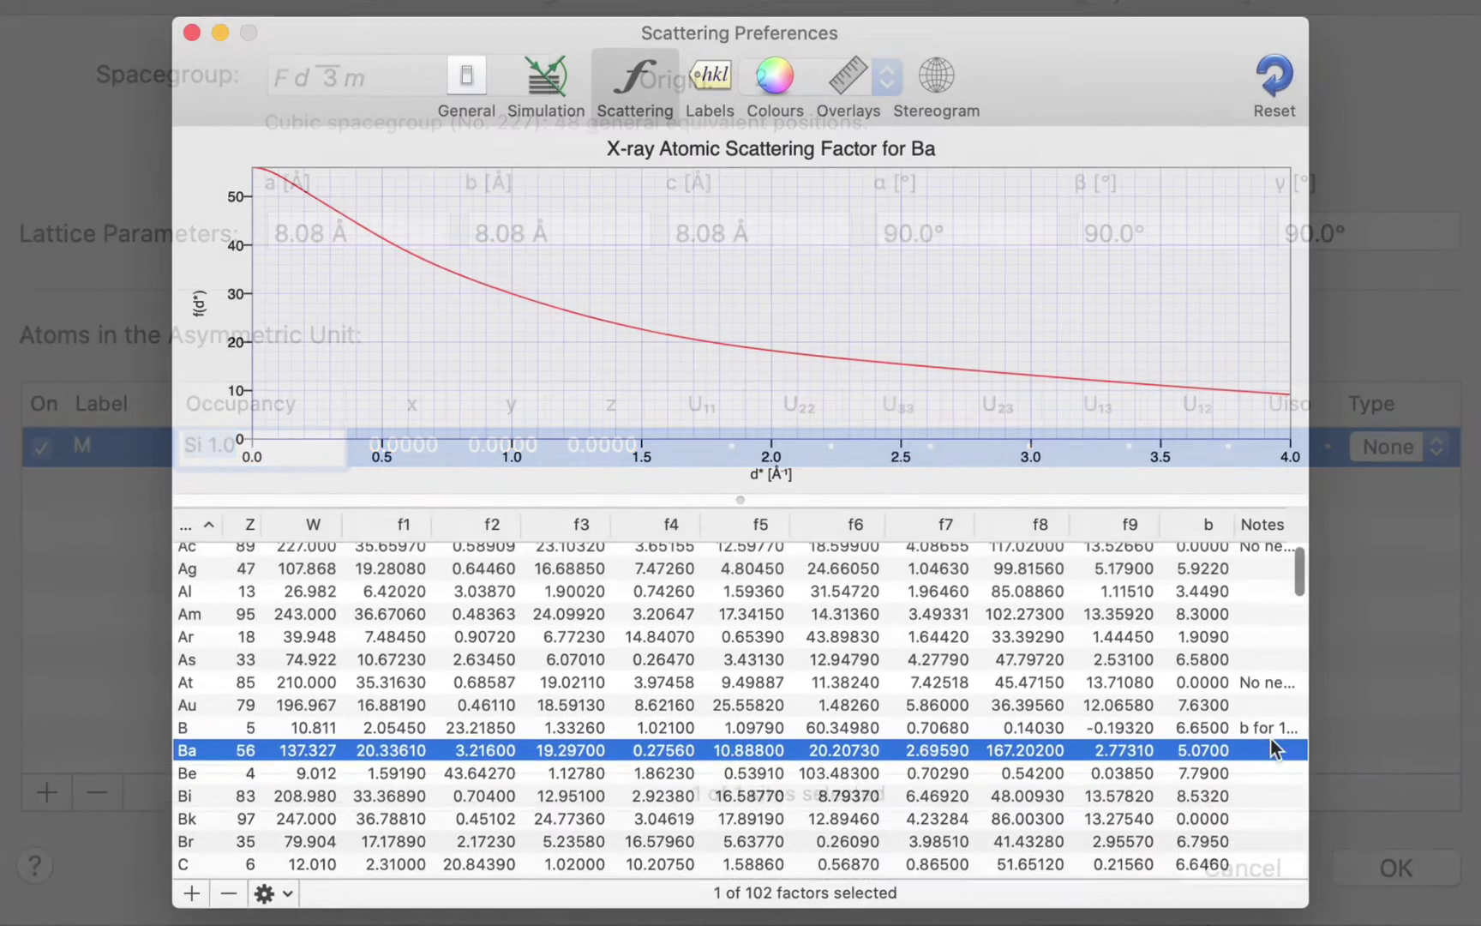
# Look through the list of element symbols and atomic scattering factors in the Scattering preferences.
pyautogui.scroll(-5, 1270, 737)
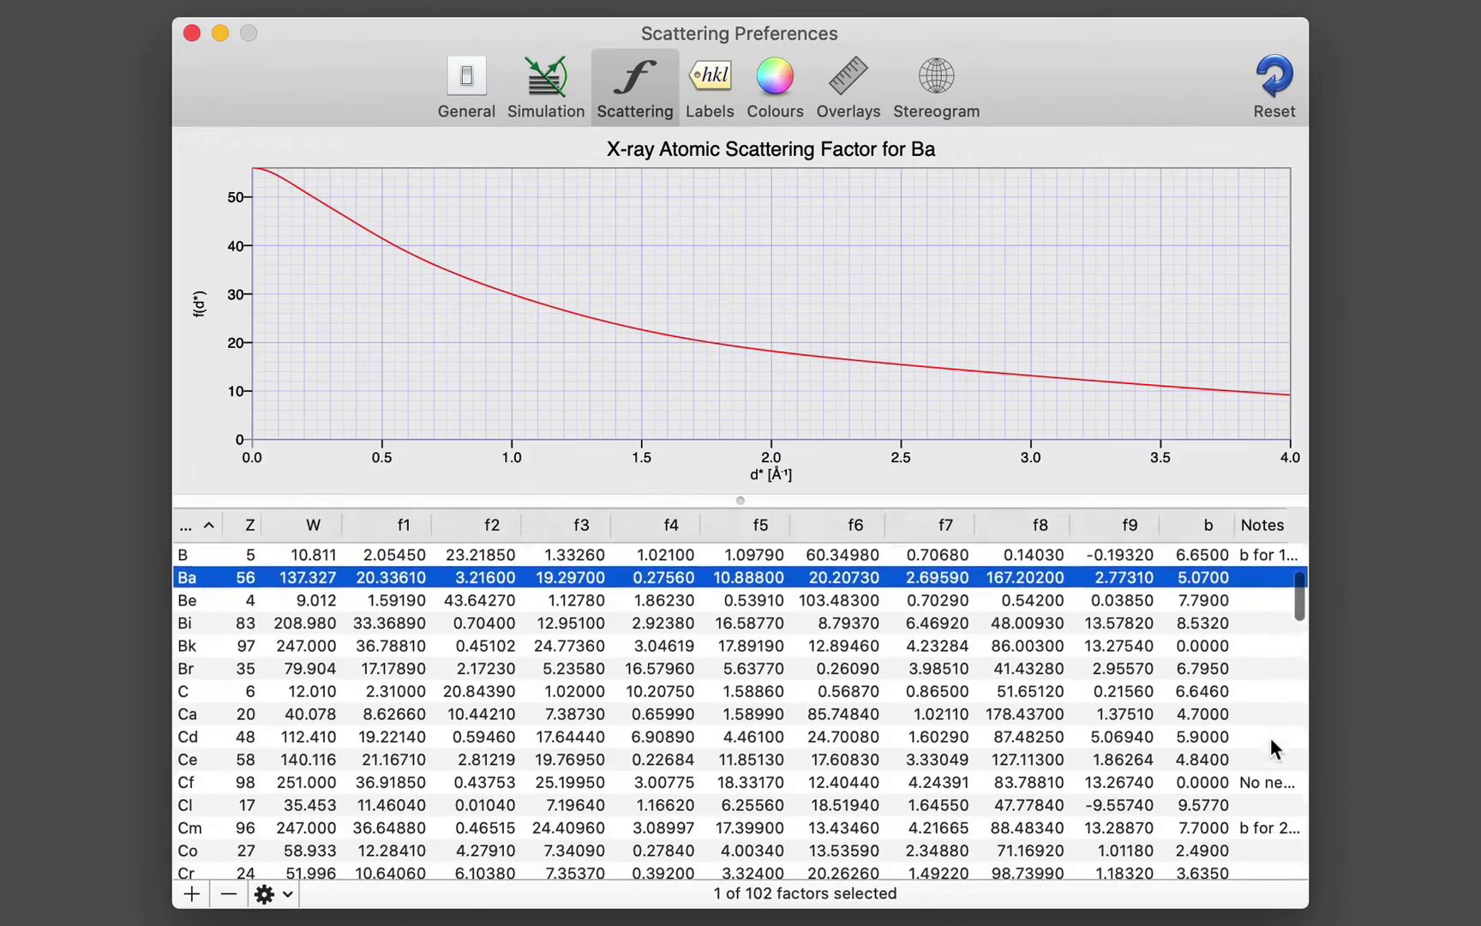
pyautogui.scroll(-5, 1270, 737)
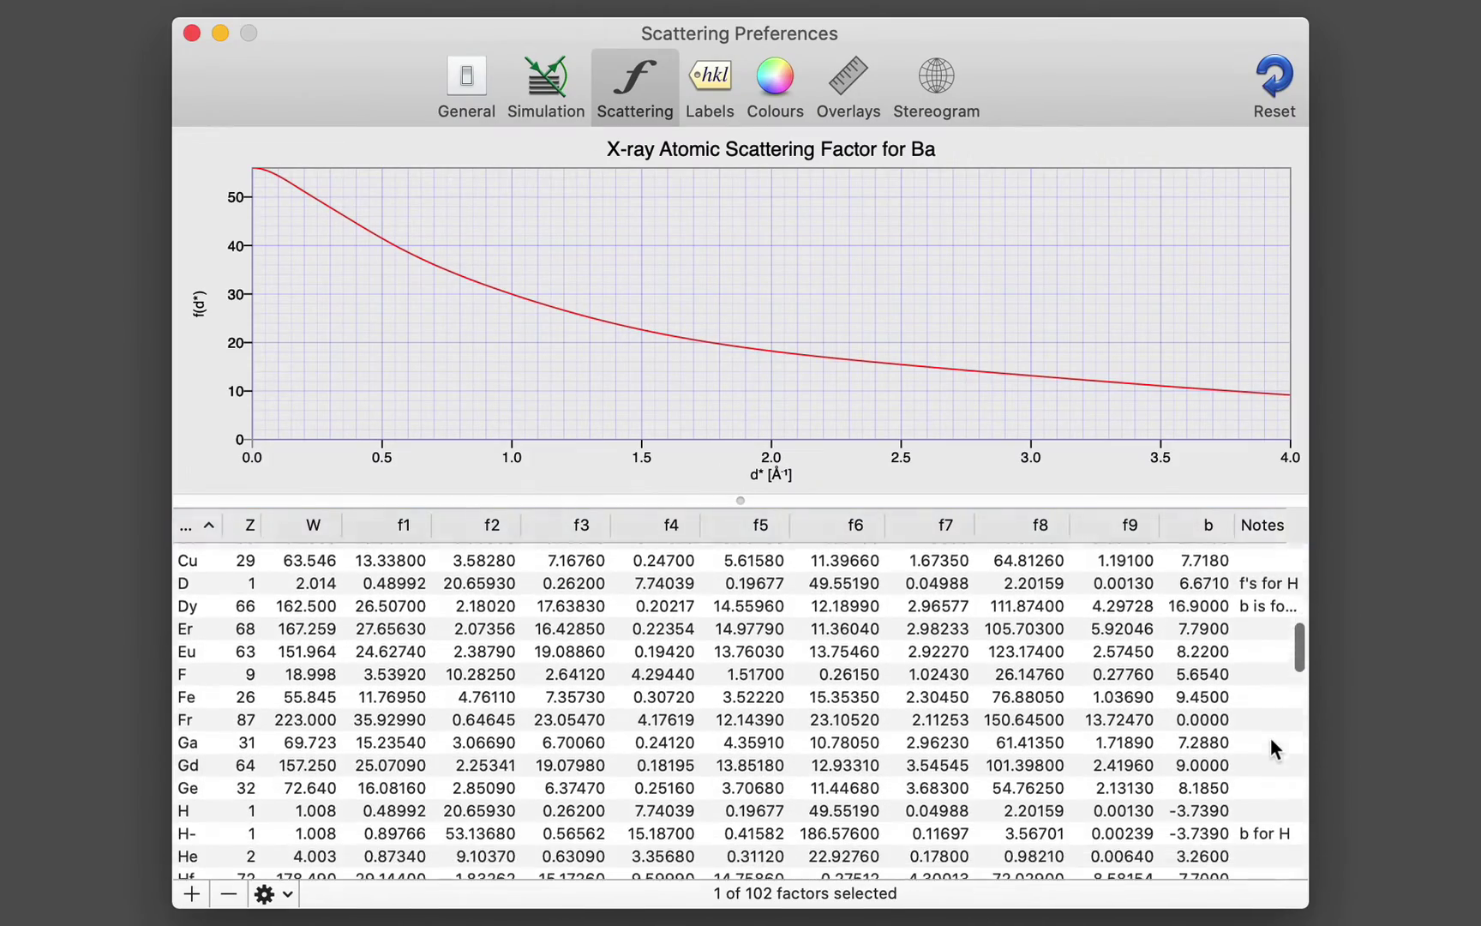
pyautogui.scroll(-5, 1270, 741)
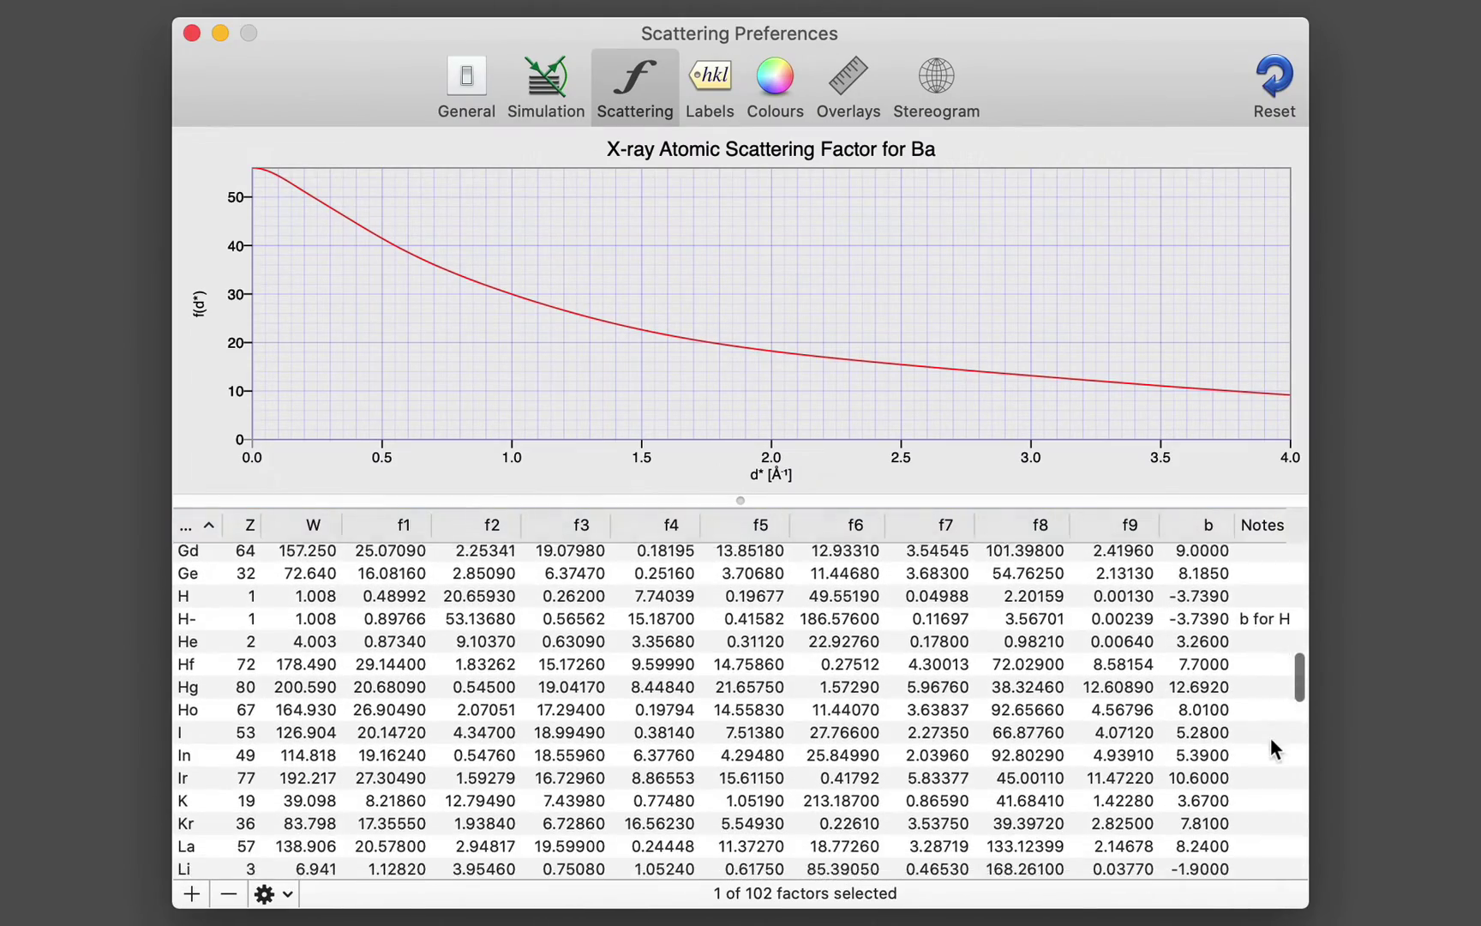
pyautogui.scroll(-3, 1271, 739)
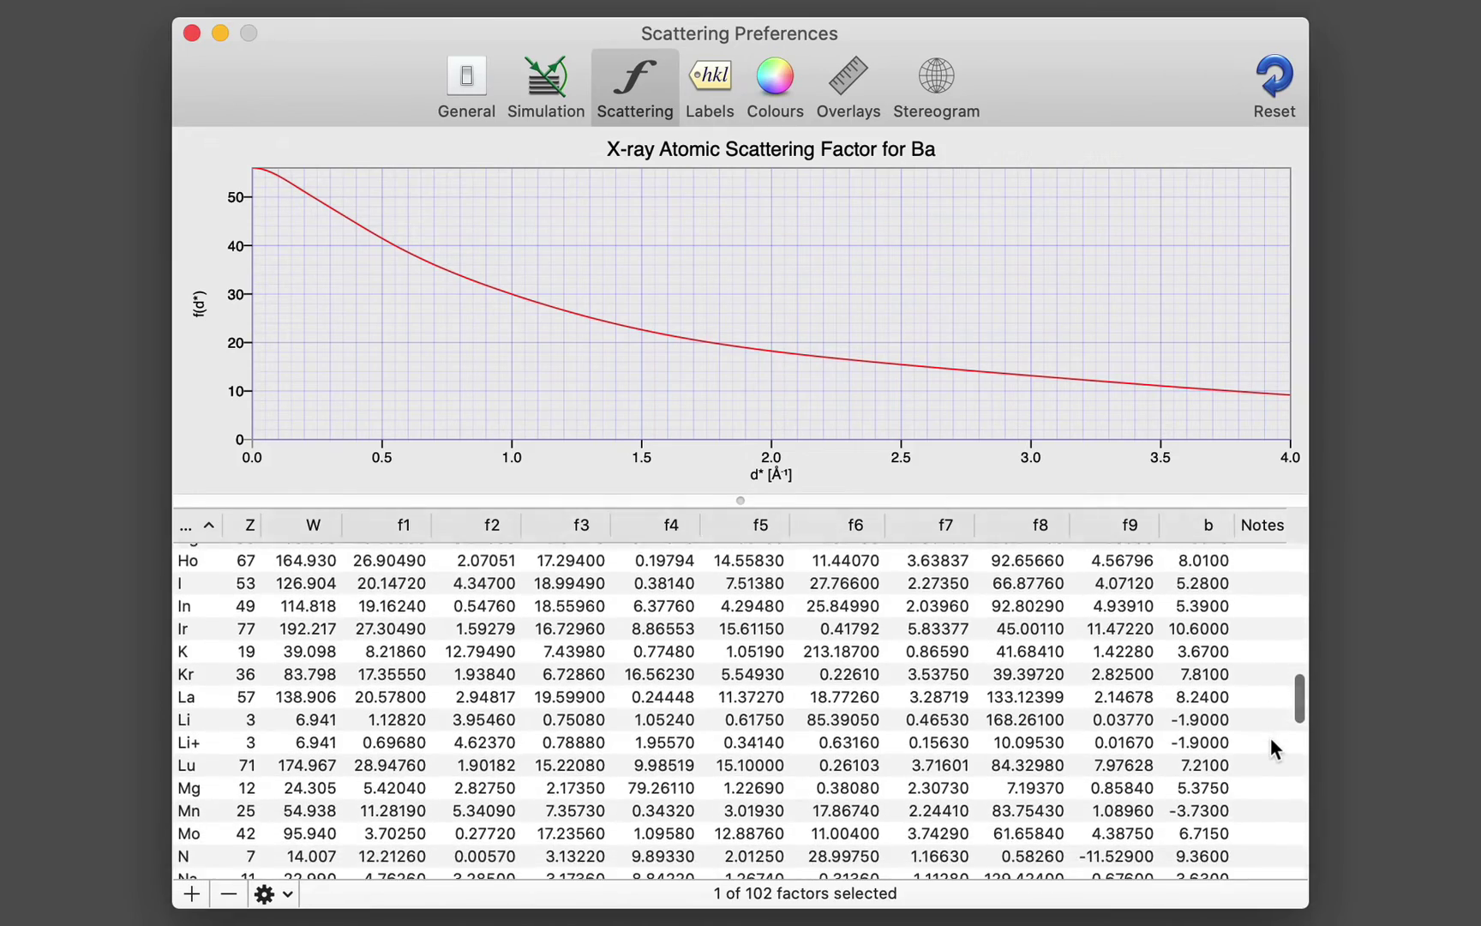
pyautogui.scroll(-3, 1271, 748)
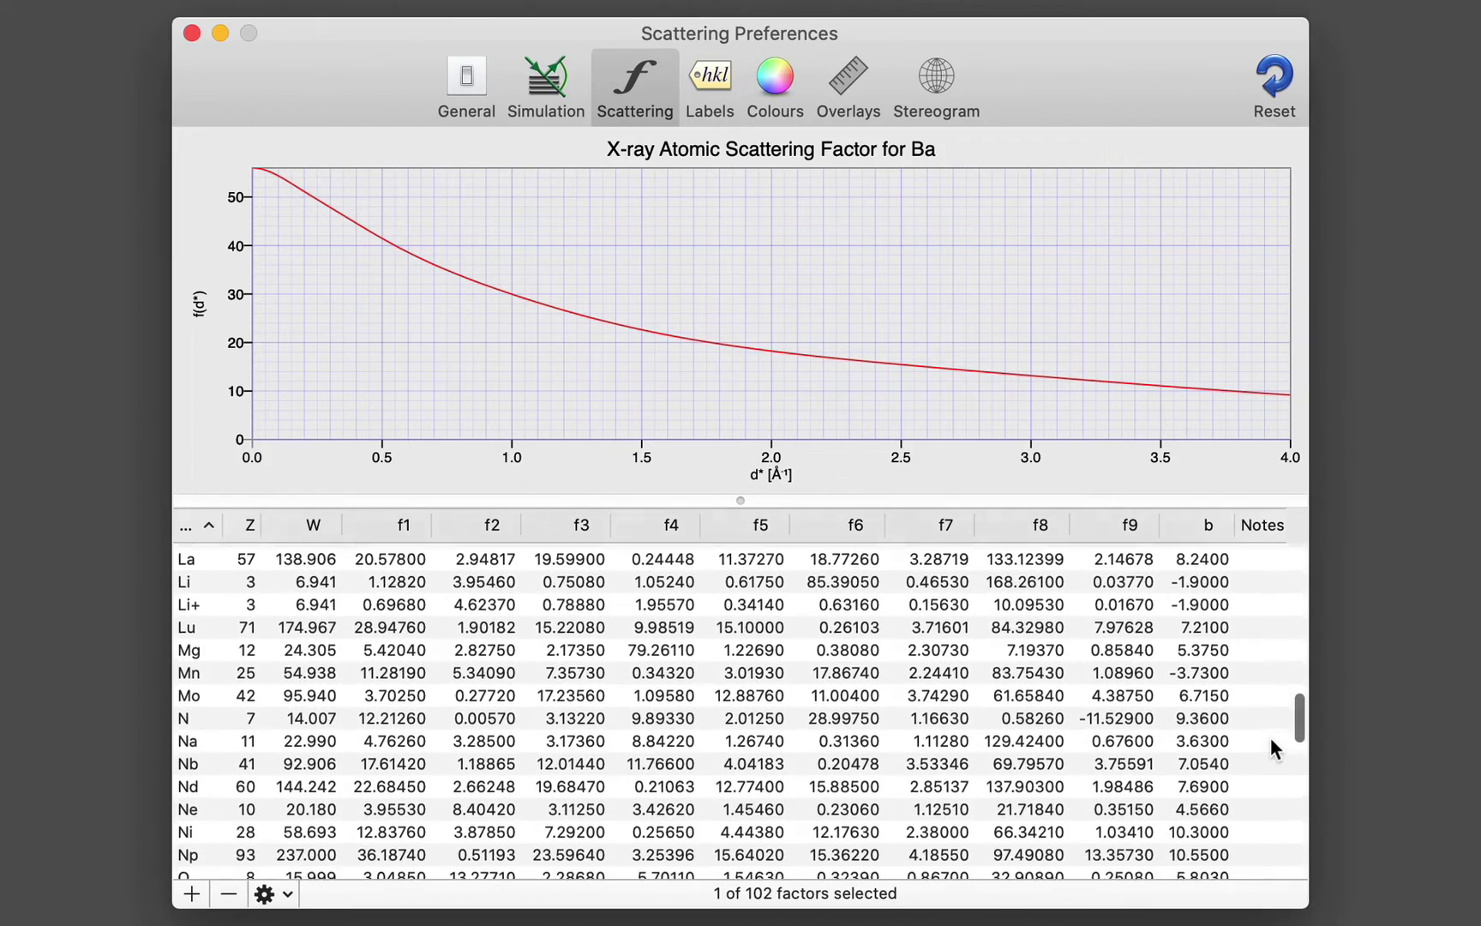
pyautogui.scroll(-1, 1272, 747)
pyautogui.scroll(-3, 1270, 739)
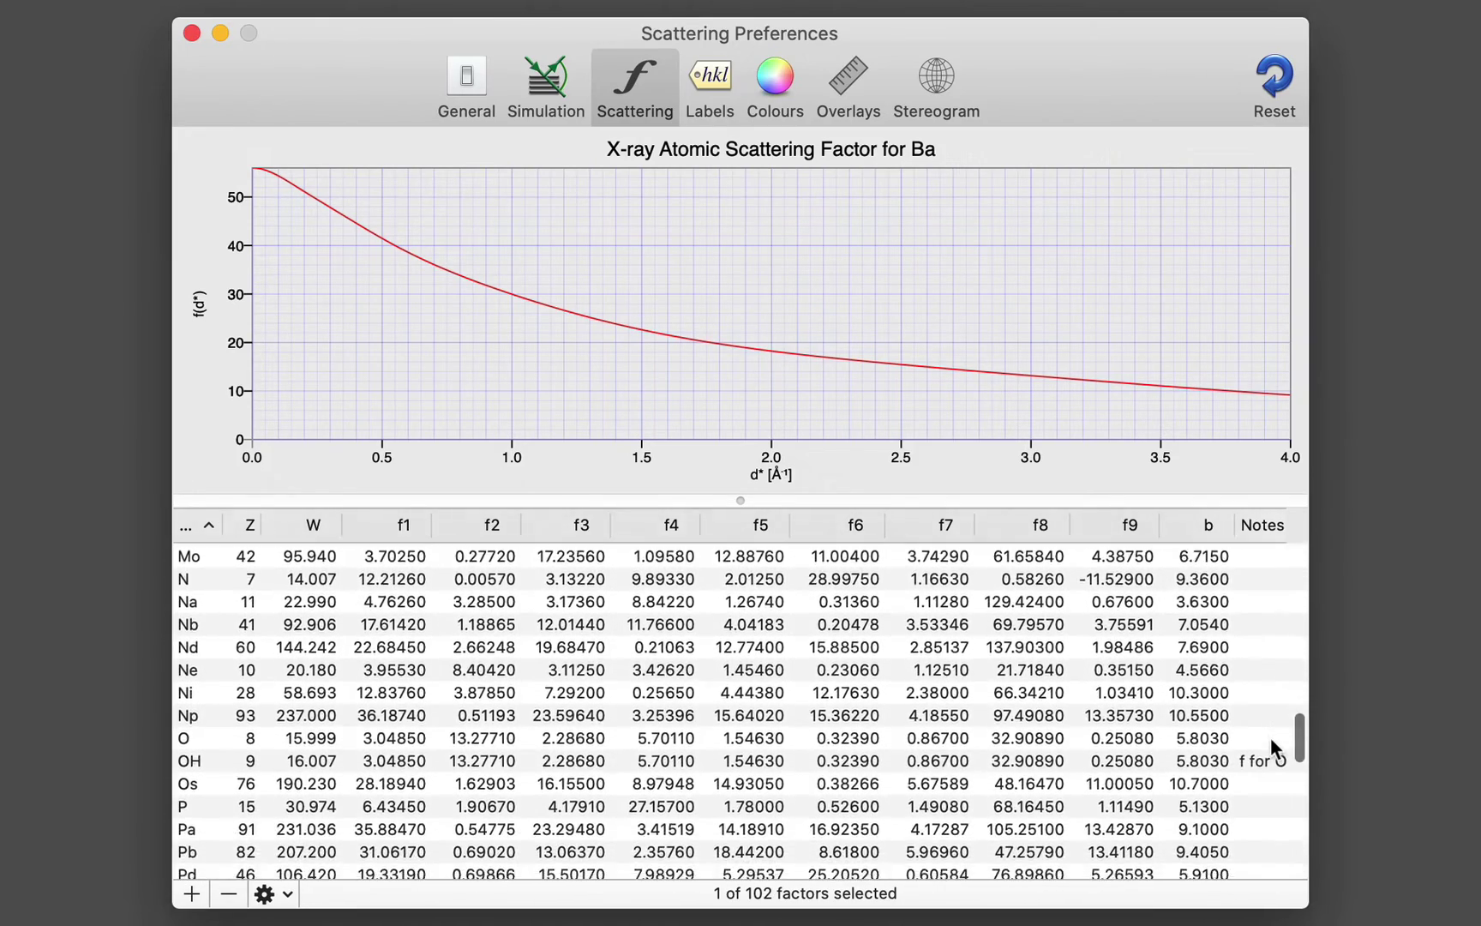
pyautogui.scroll(-3, 1271, 737)
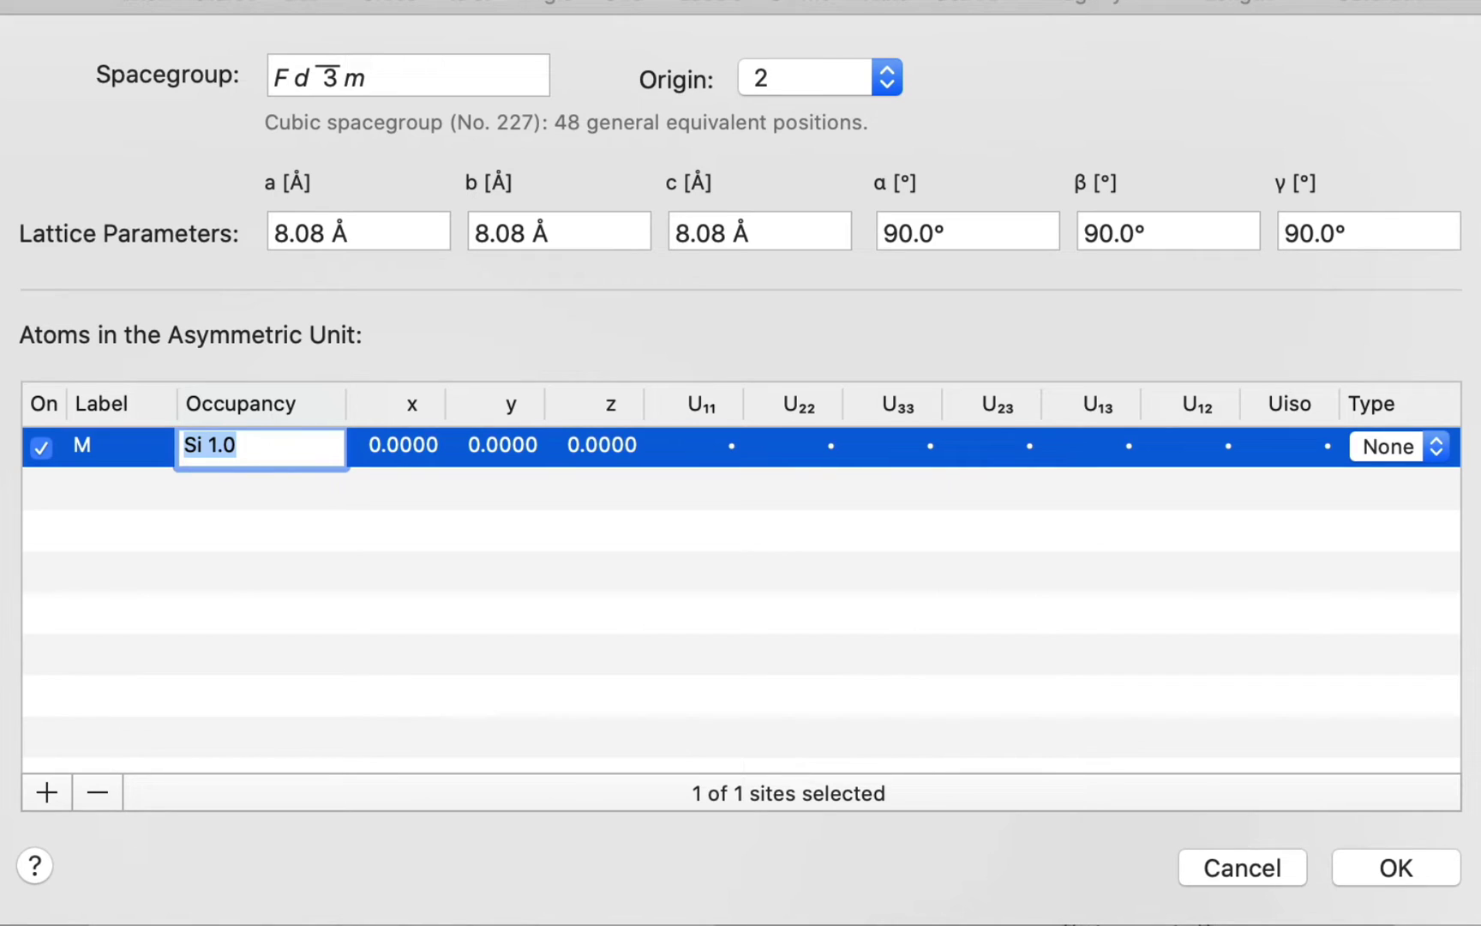
# Set the M site's occupancy to Al and its x, y and z coordinates to 1/2 each.
pyautogui.write('Al')
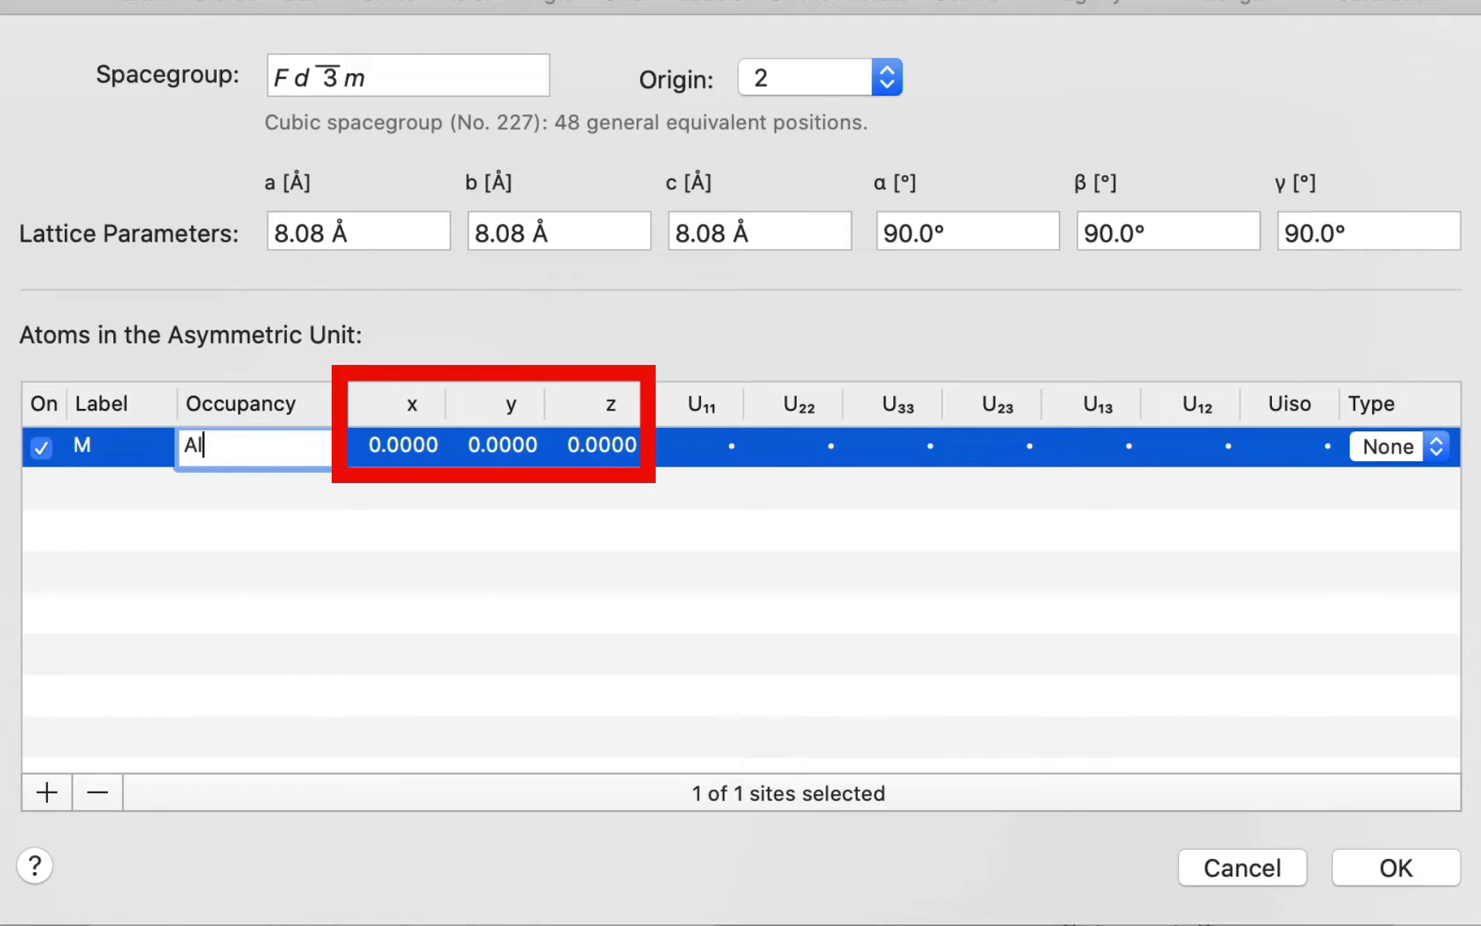
pyautogui.press('Tab')
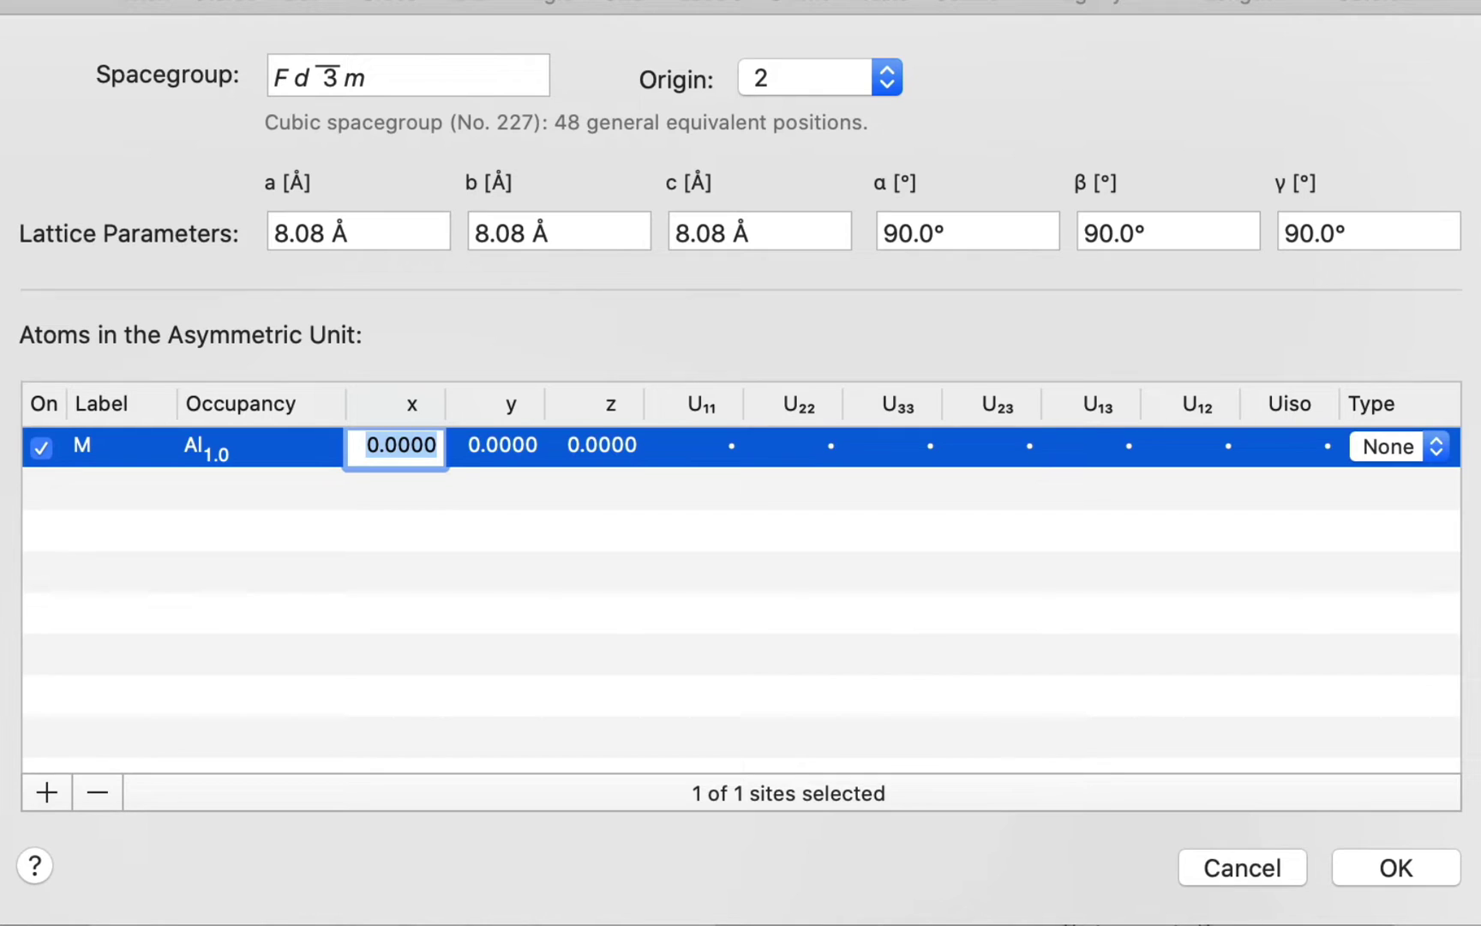
pyautogui.write('1/2')
pyautogui.press('Tab')
pyautogui.write('1/2')
pyautogui.press('Tab')
pyautogui.write('1/2')
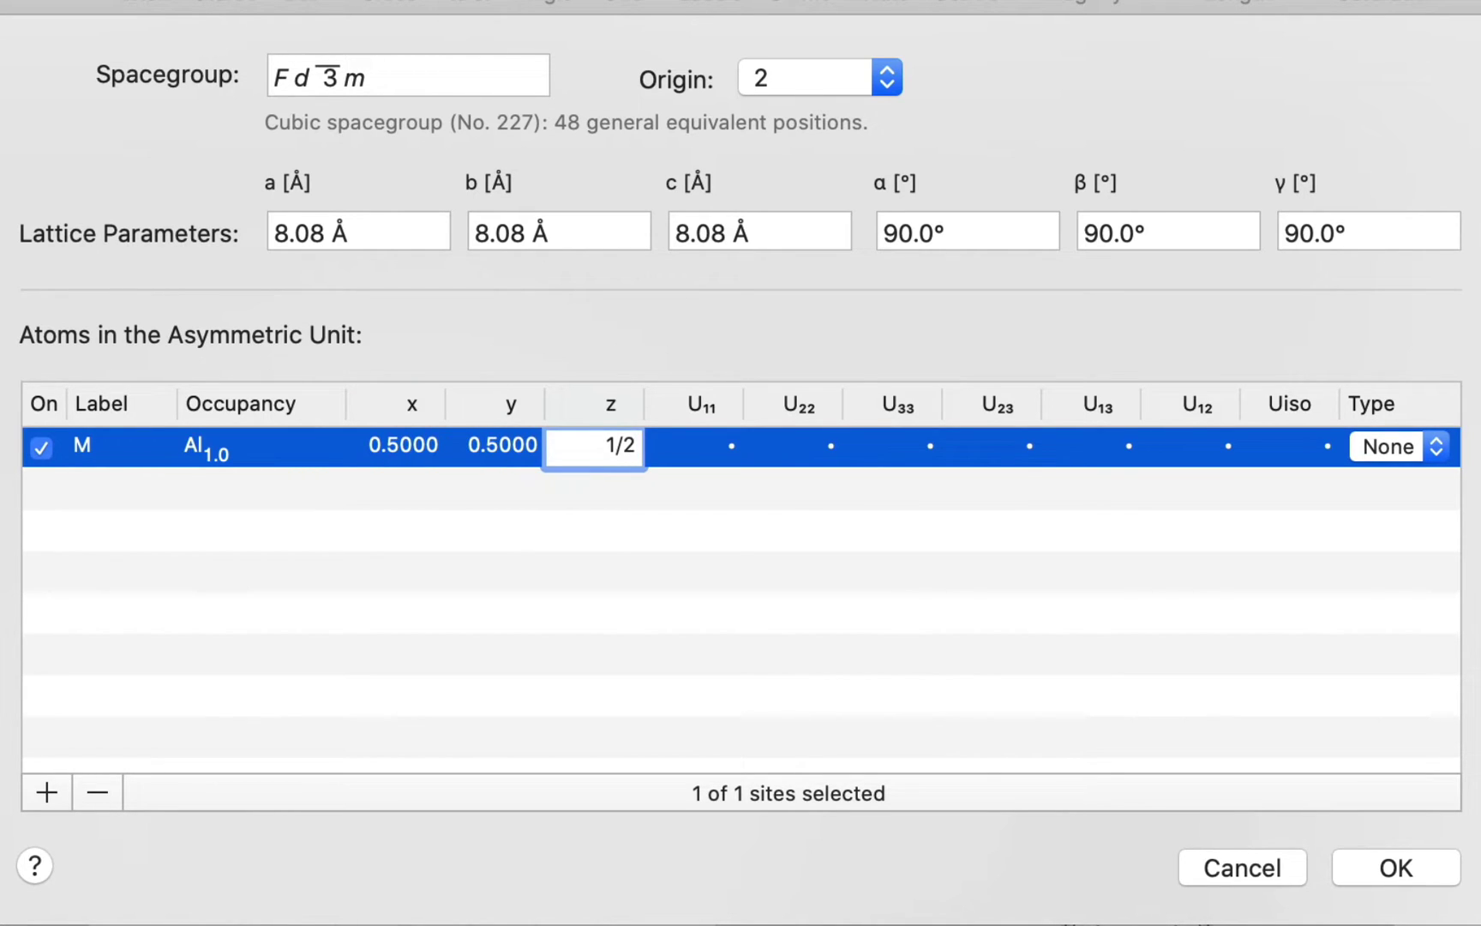
pyautogui.press('Return')
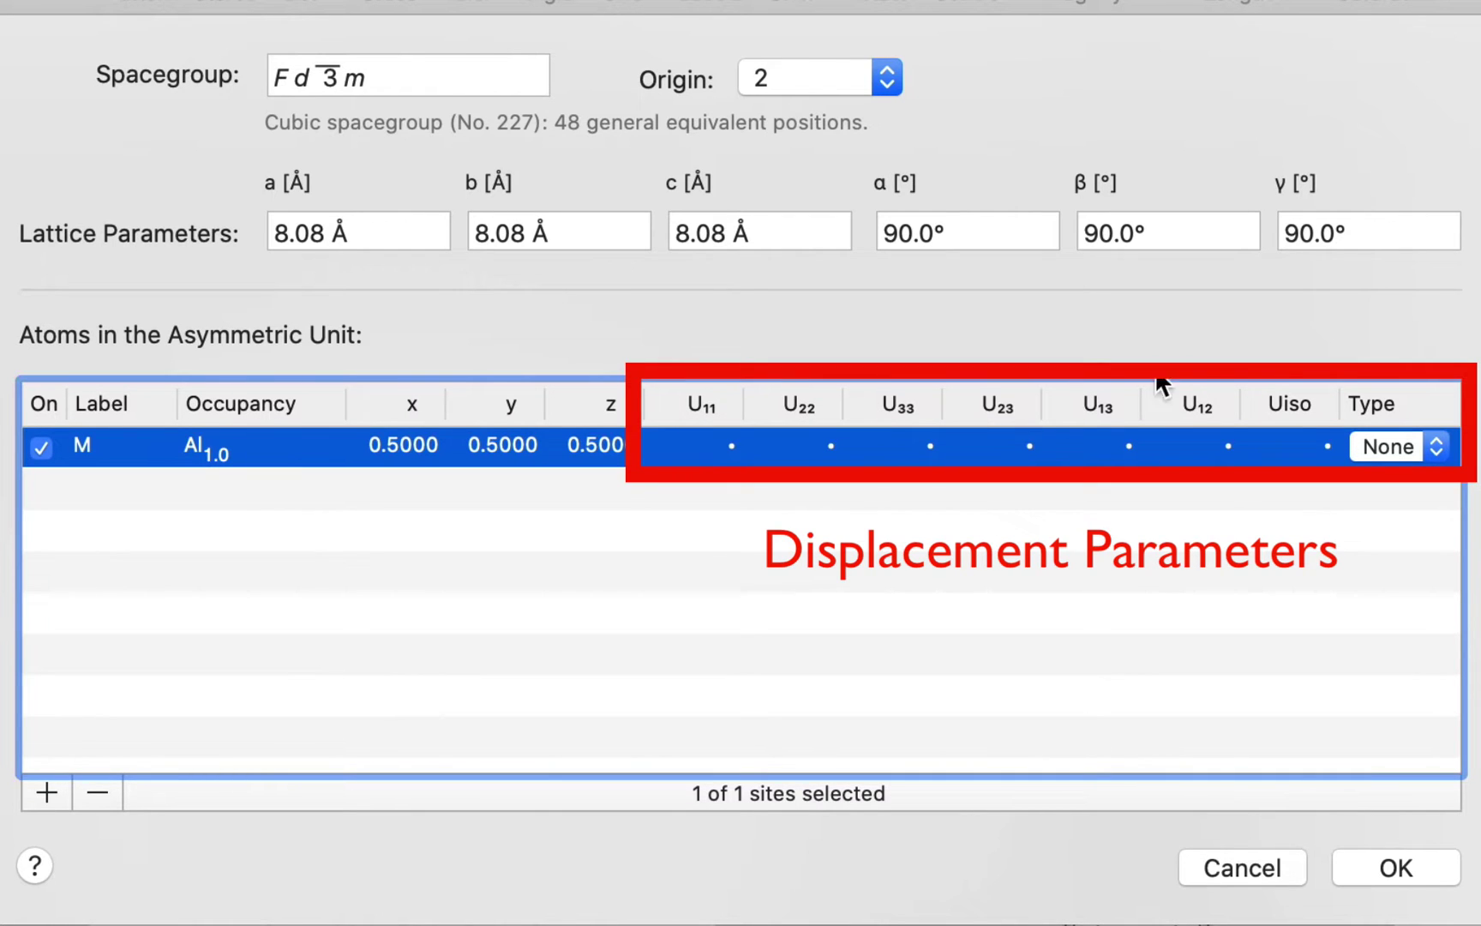
pyautogui.click(1435, 446)
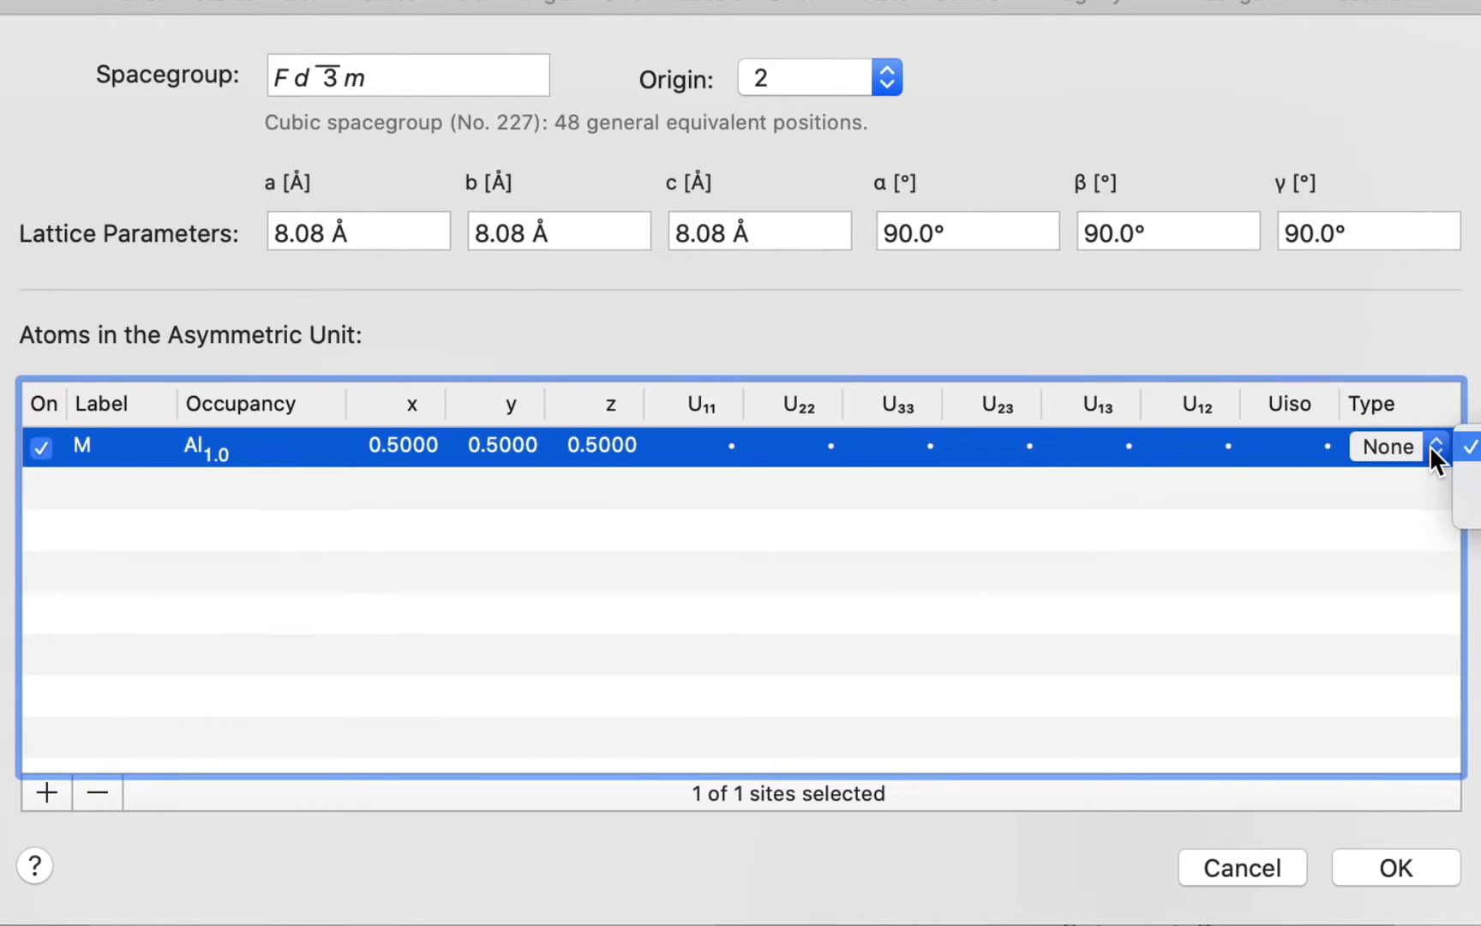
pyautogui.click(1379, 305)
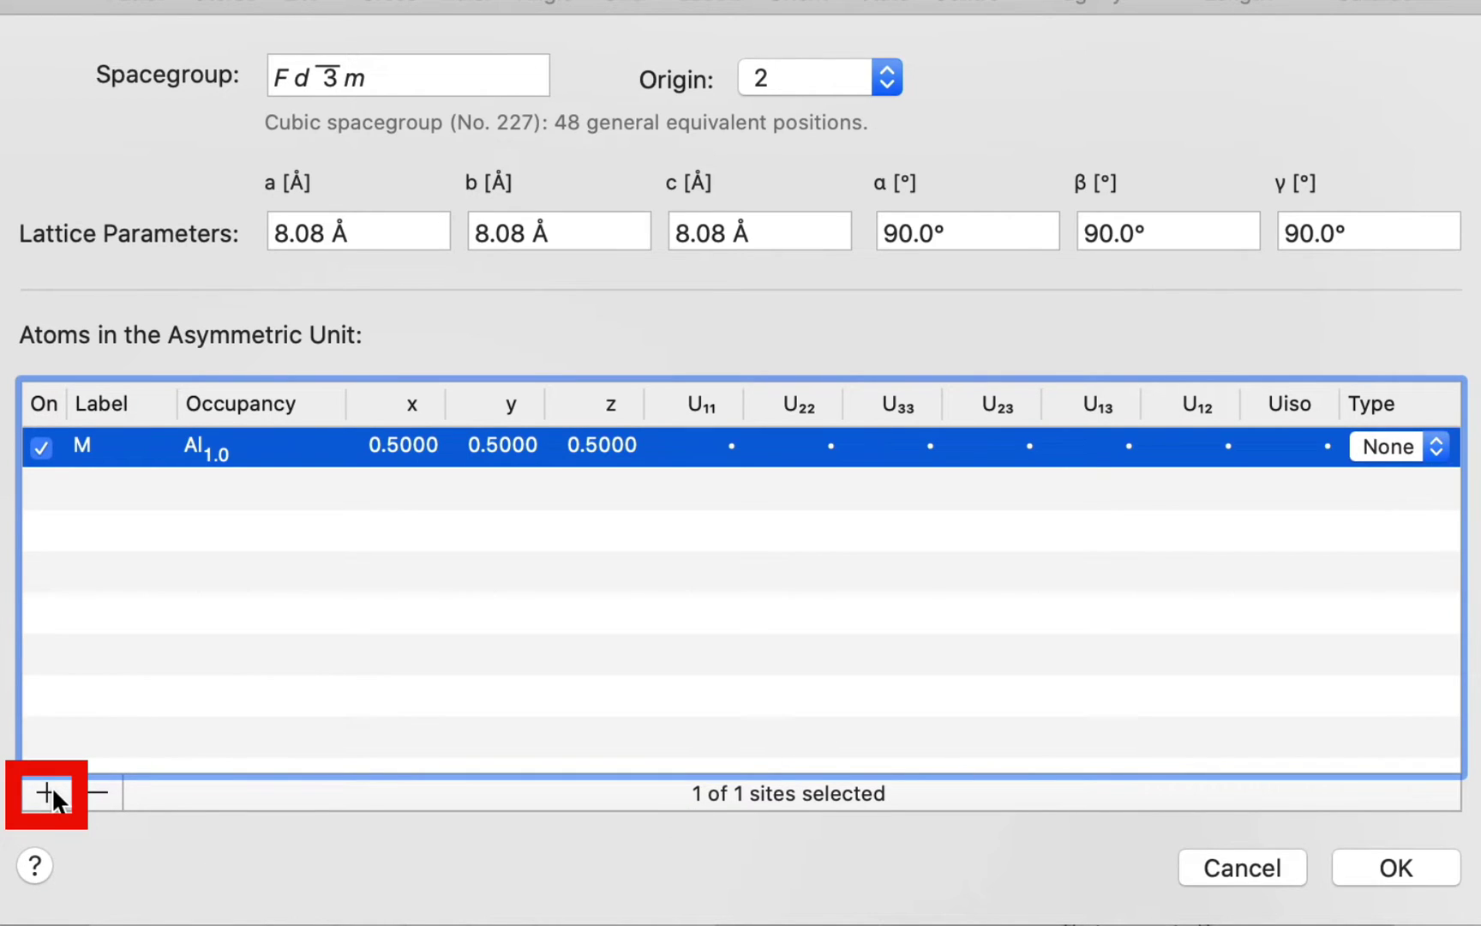
# Add a second atom site labelled T, occupied by Mg, with x, y and z coordinates of 1/8 each.
pyautogui.doubleClick(168, 510)
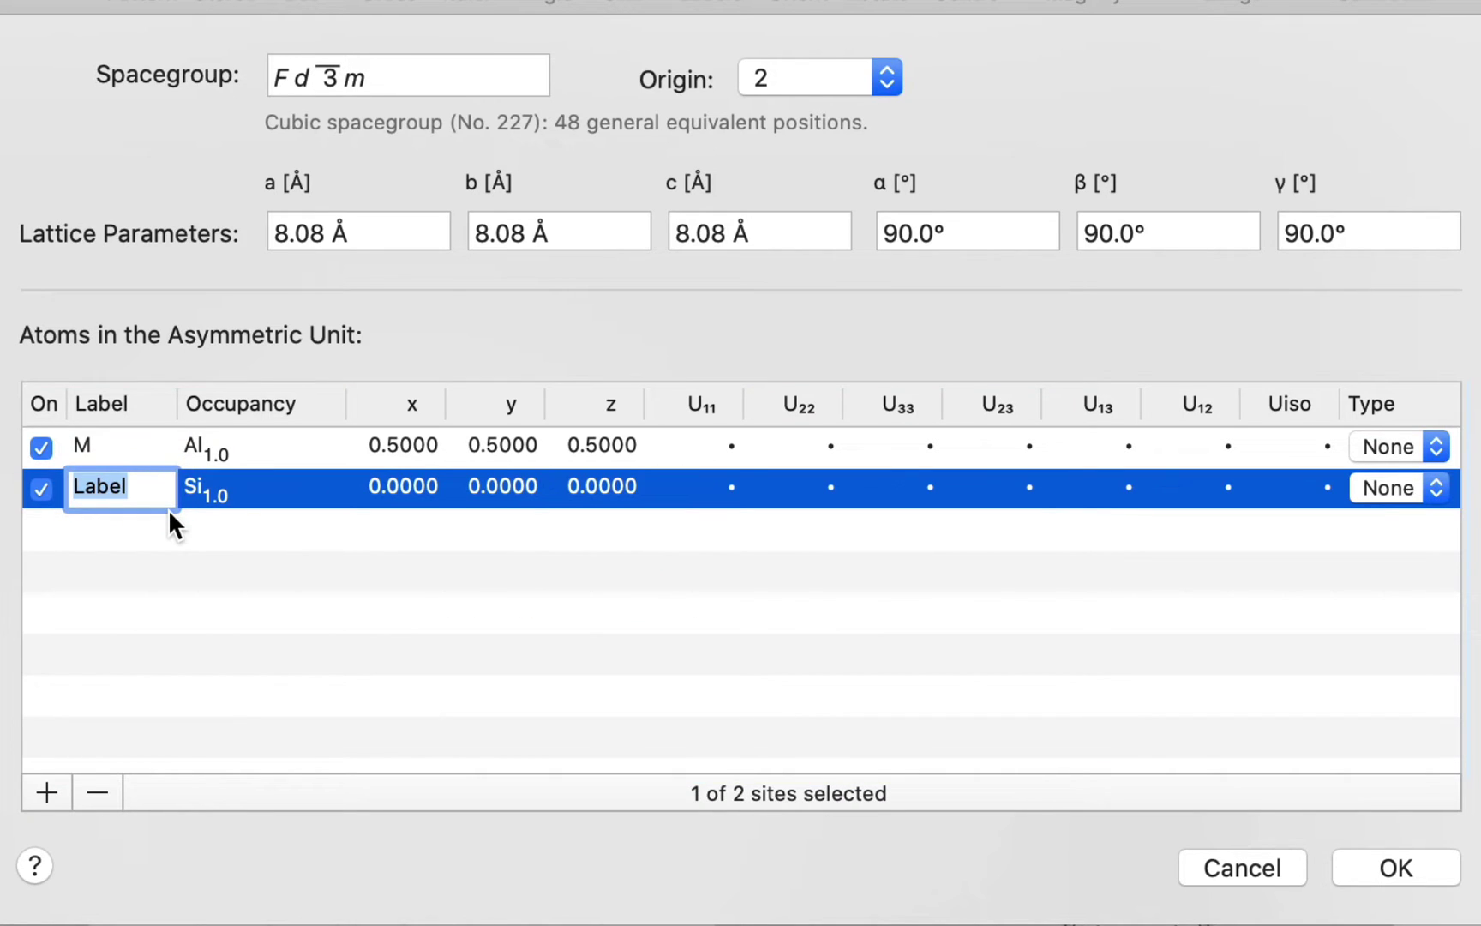
pyautogui.write('T')
pyautogui.press('Tab')
pyautogui.write('Mg')
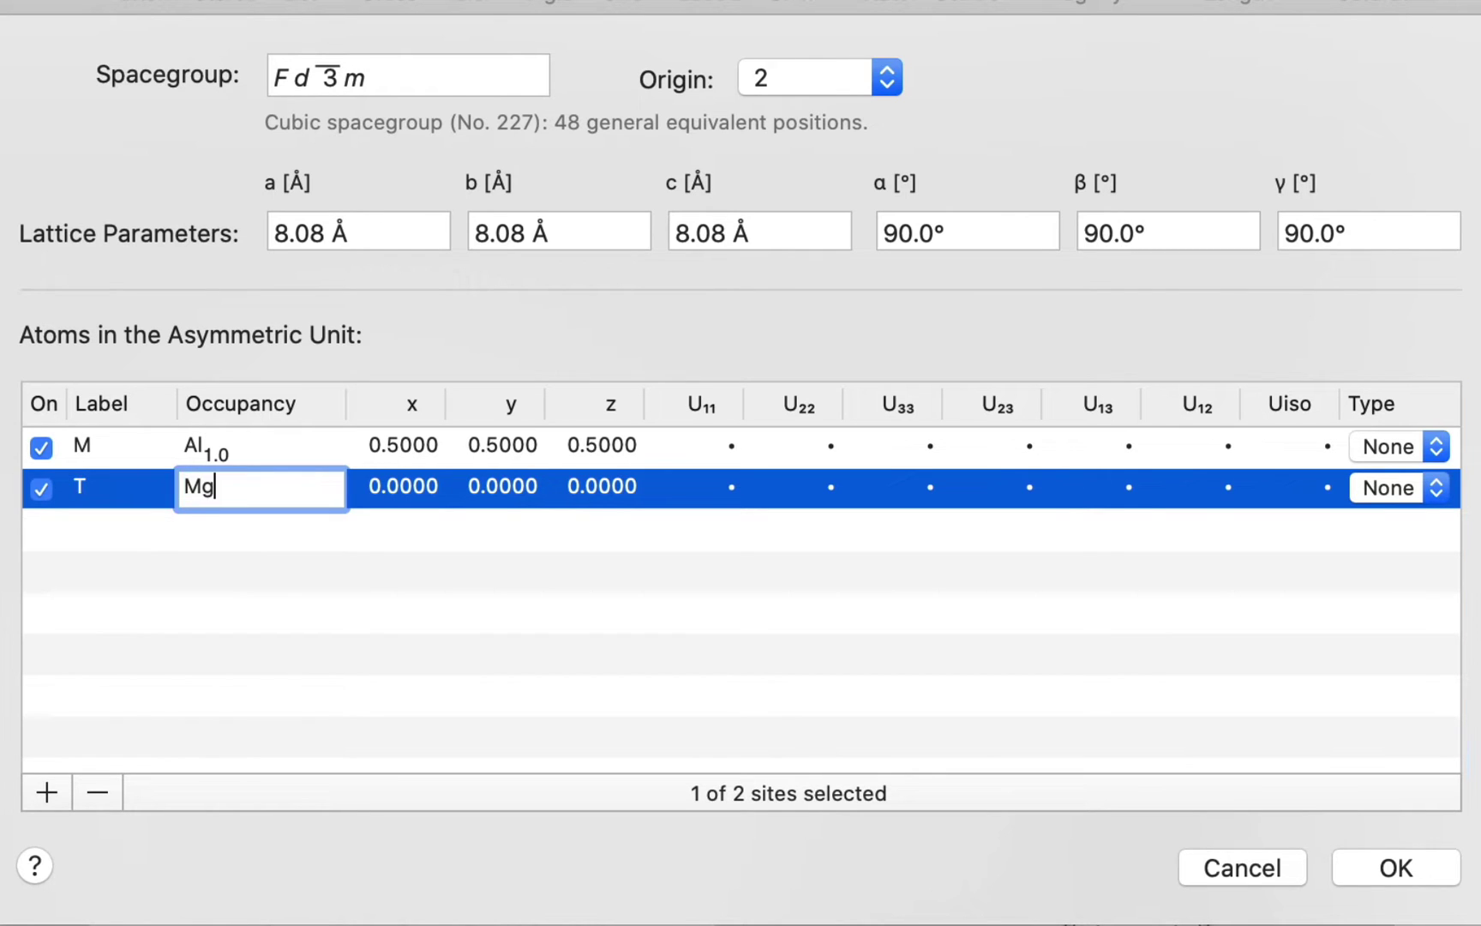
pyautogui.press('Tab')
pyautogui.write('1/8')
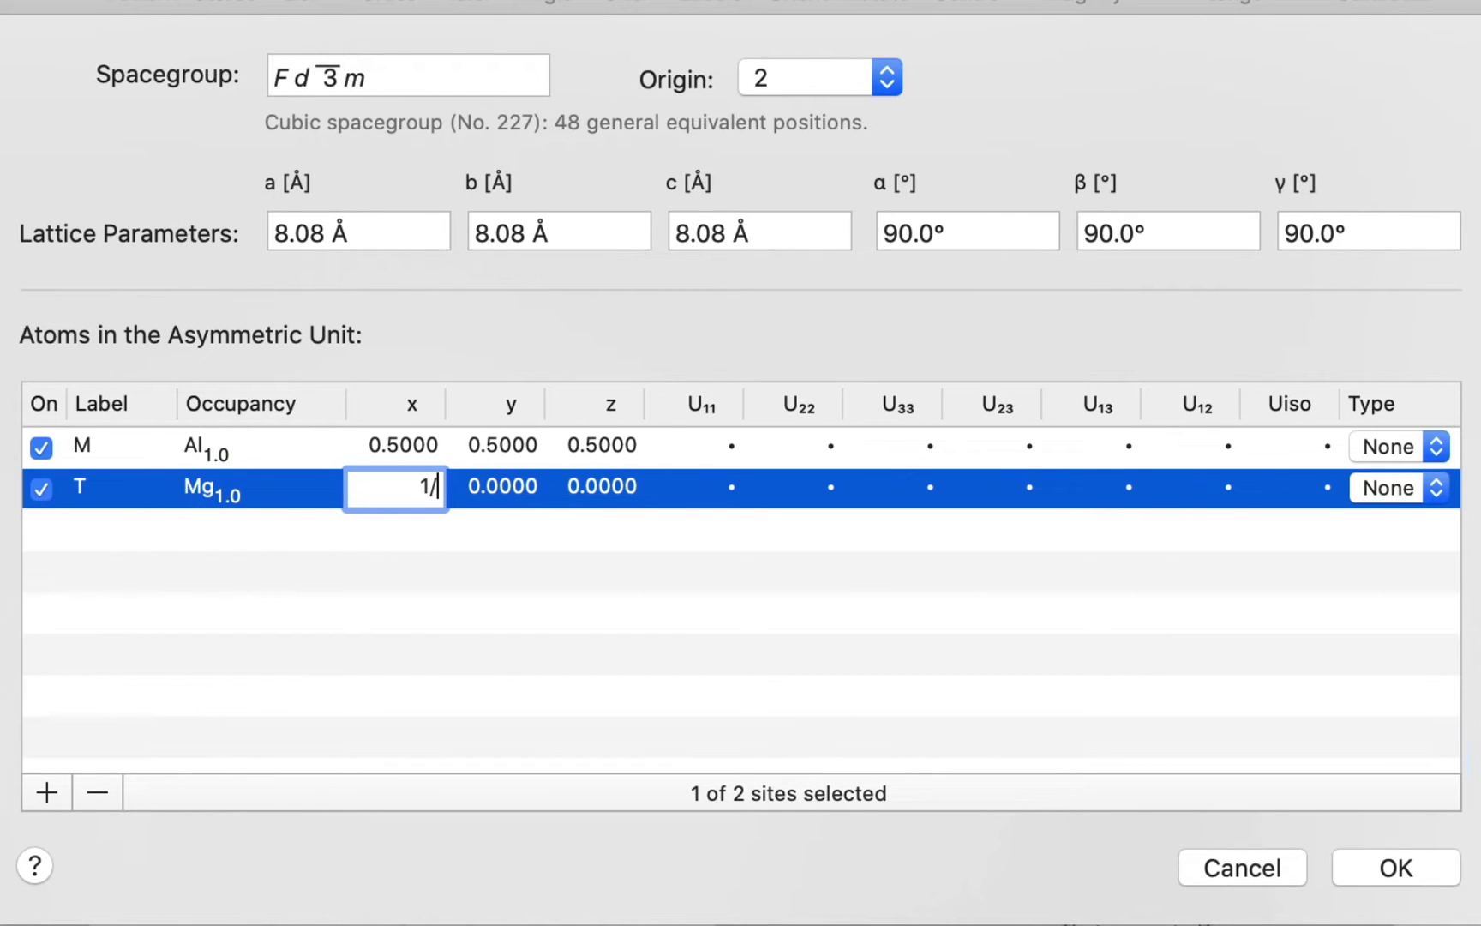
pyautogui.press('Tab')
pyautogui.write('1/8')
pyautogui.press('Tab')
pyautogui.write('1/8')
pyautogui.press('Return')
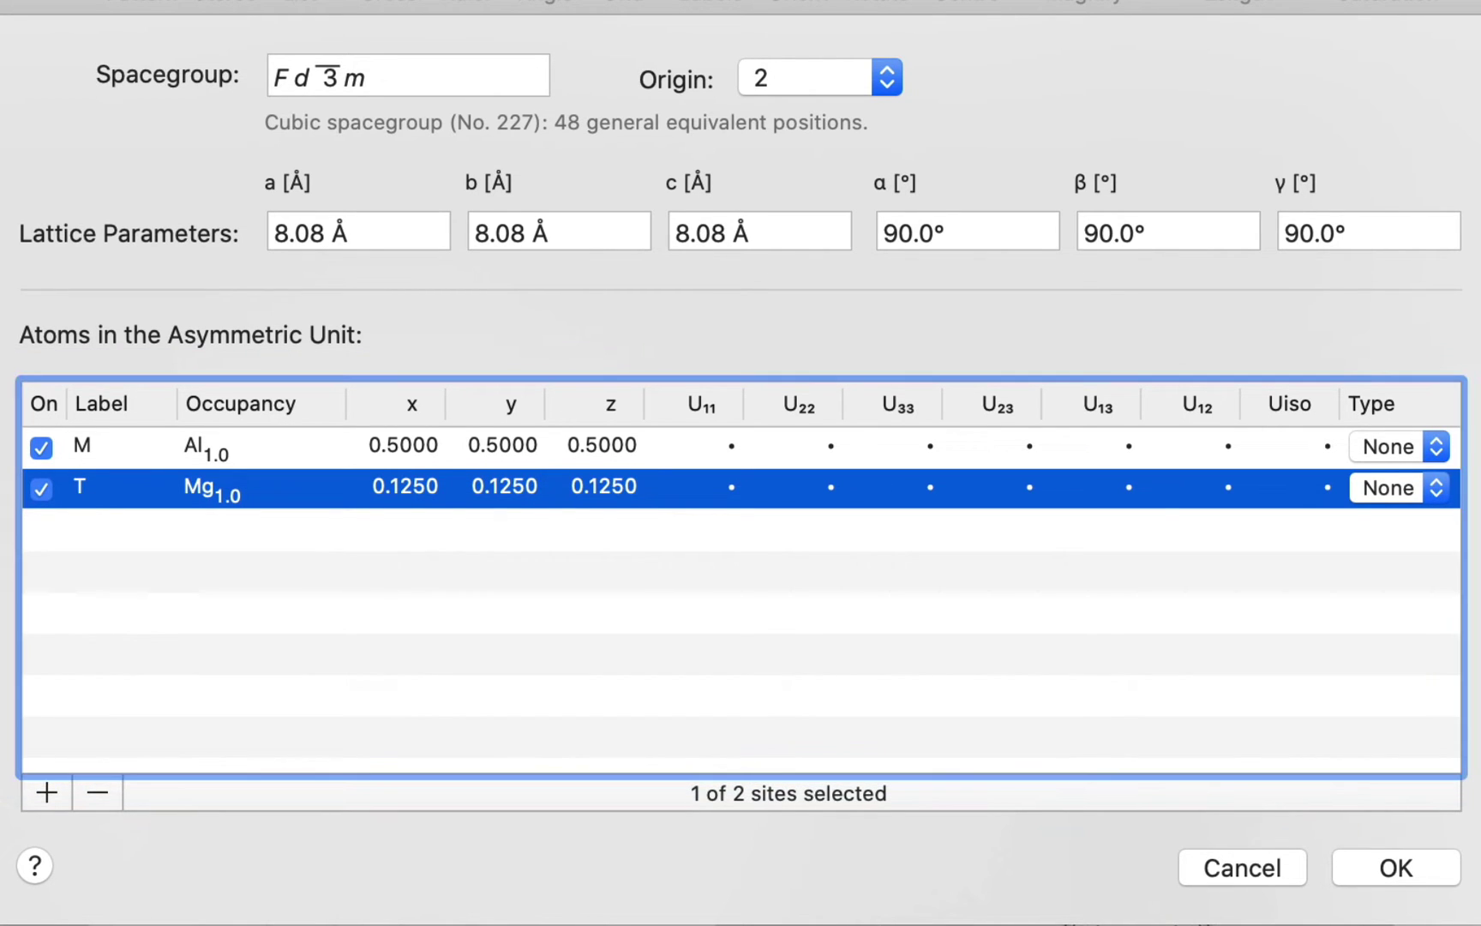
# Add a third atom site labelled O, occupied by O, with x, y and z coordinates of .262 each.
pyautogui.doubleClick(99, 557)
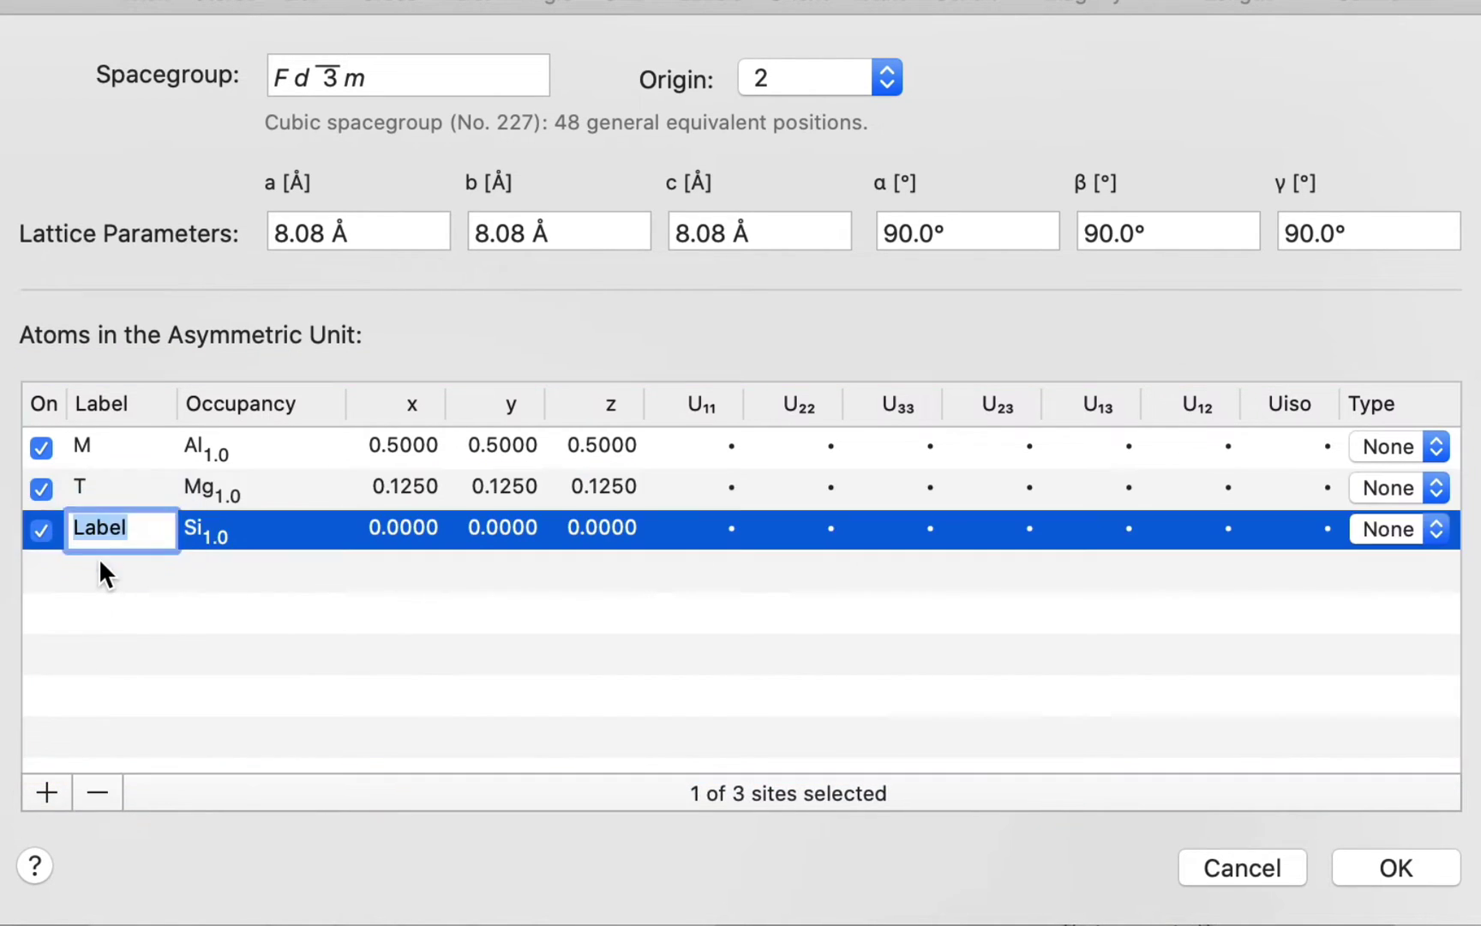
pyautogui.write('O')
pyautogui.press('Tab')
pyautogui.write('O')
pyautogui.press('Tab')
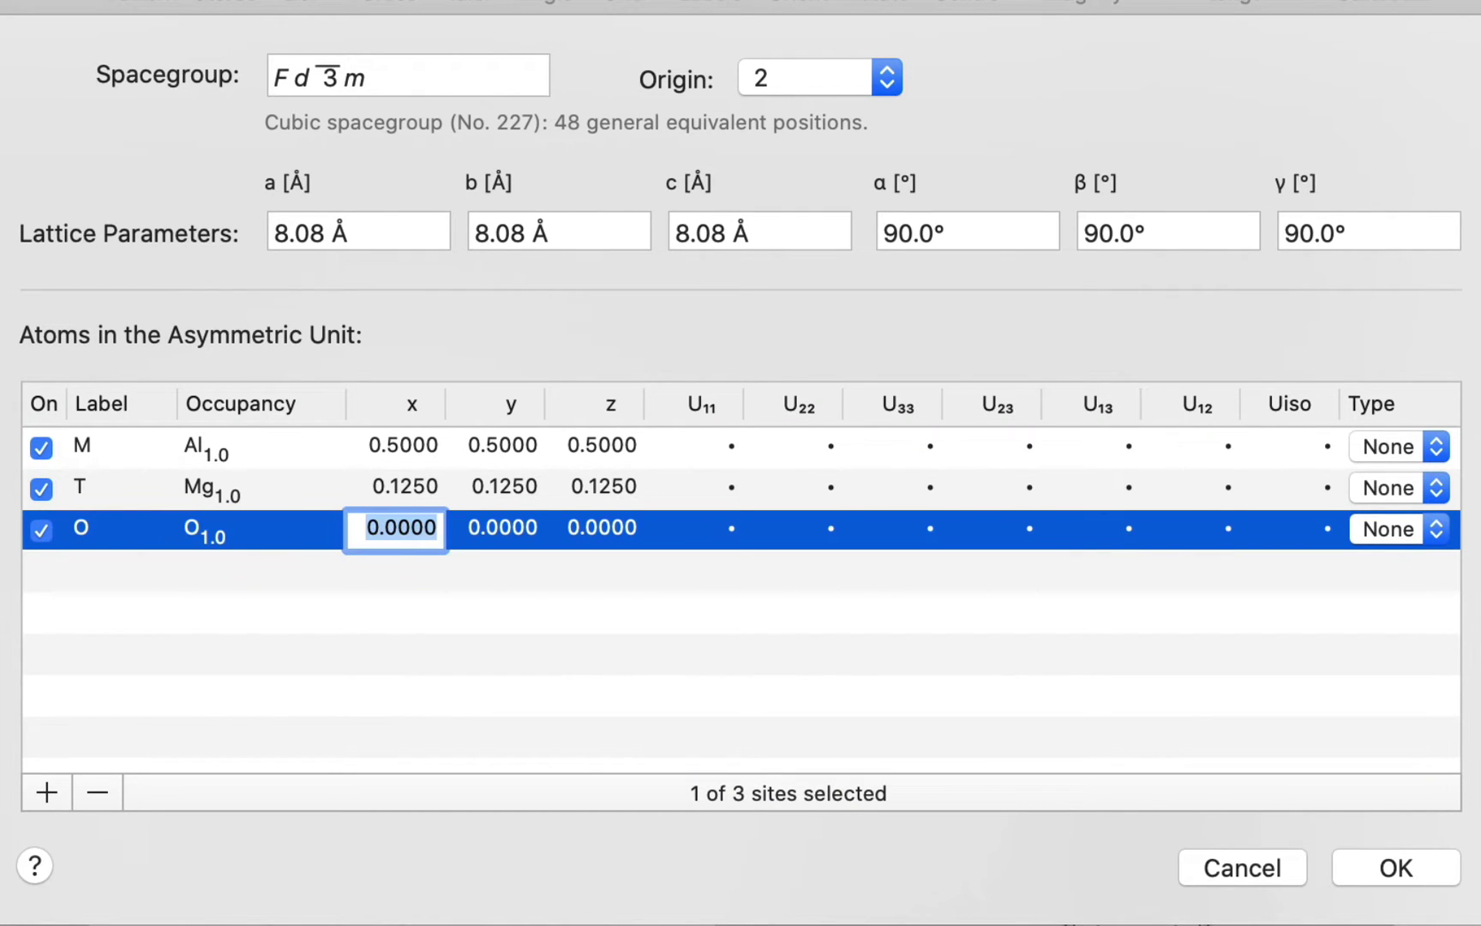
pyautogui.write('.262')
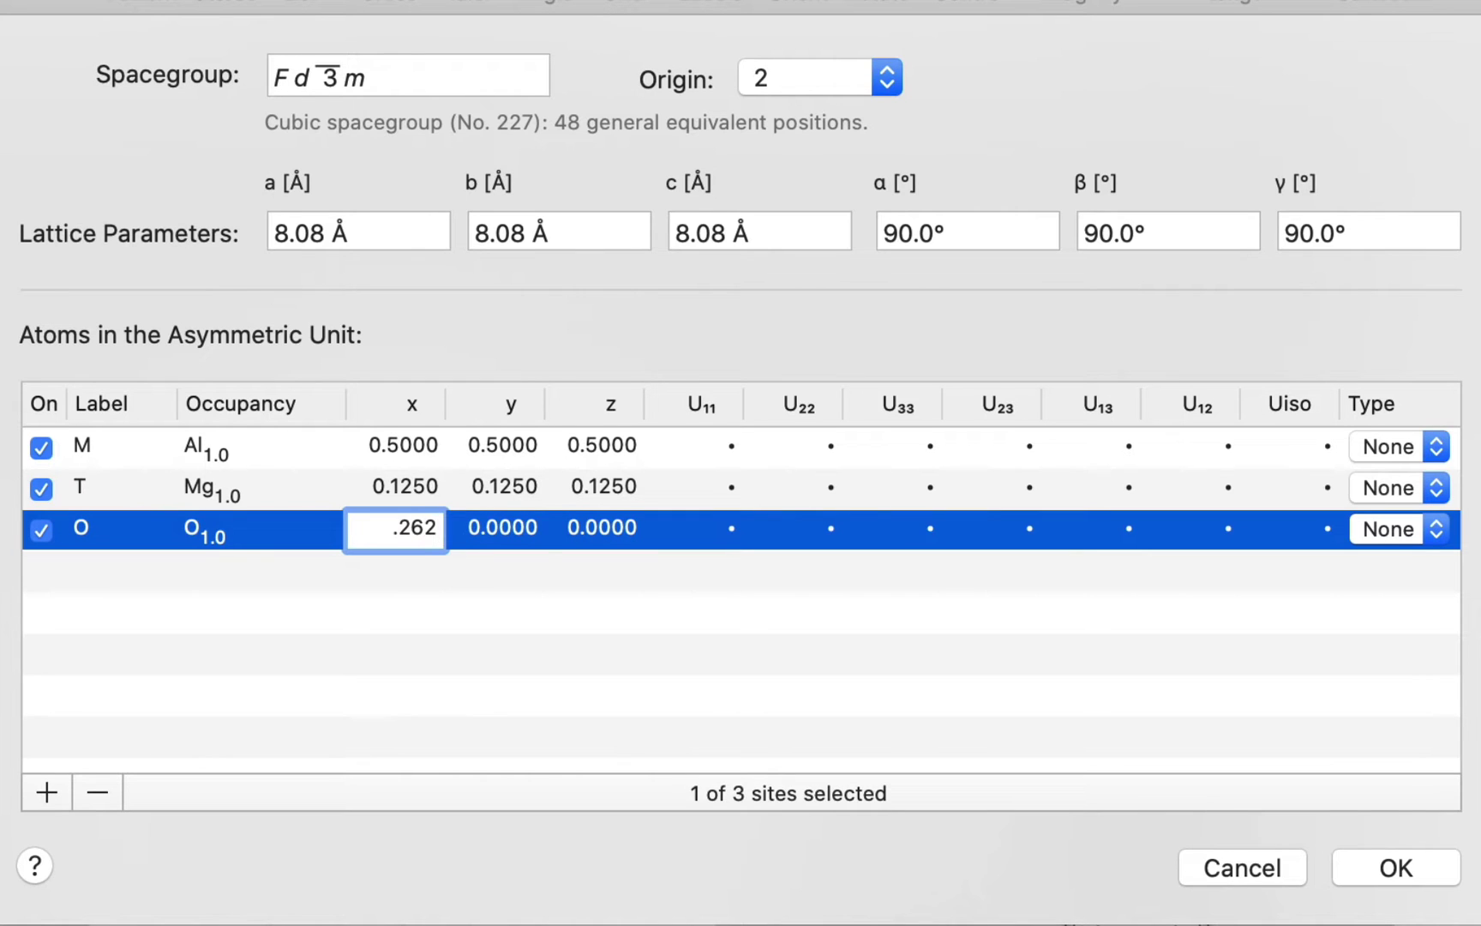
pyautogui.press('Tab')
pyautogui.write('.262')
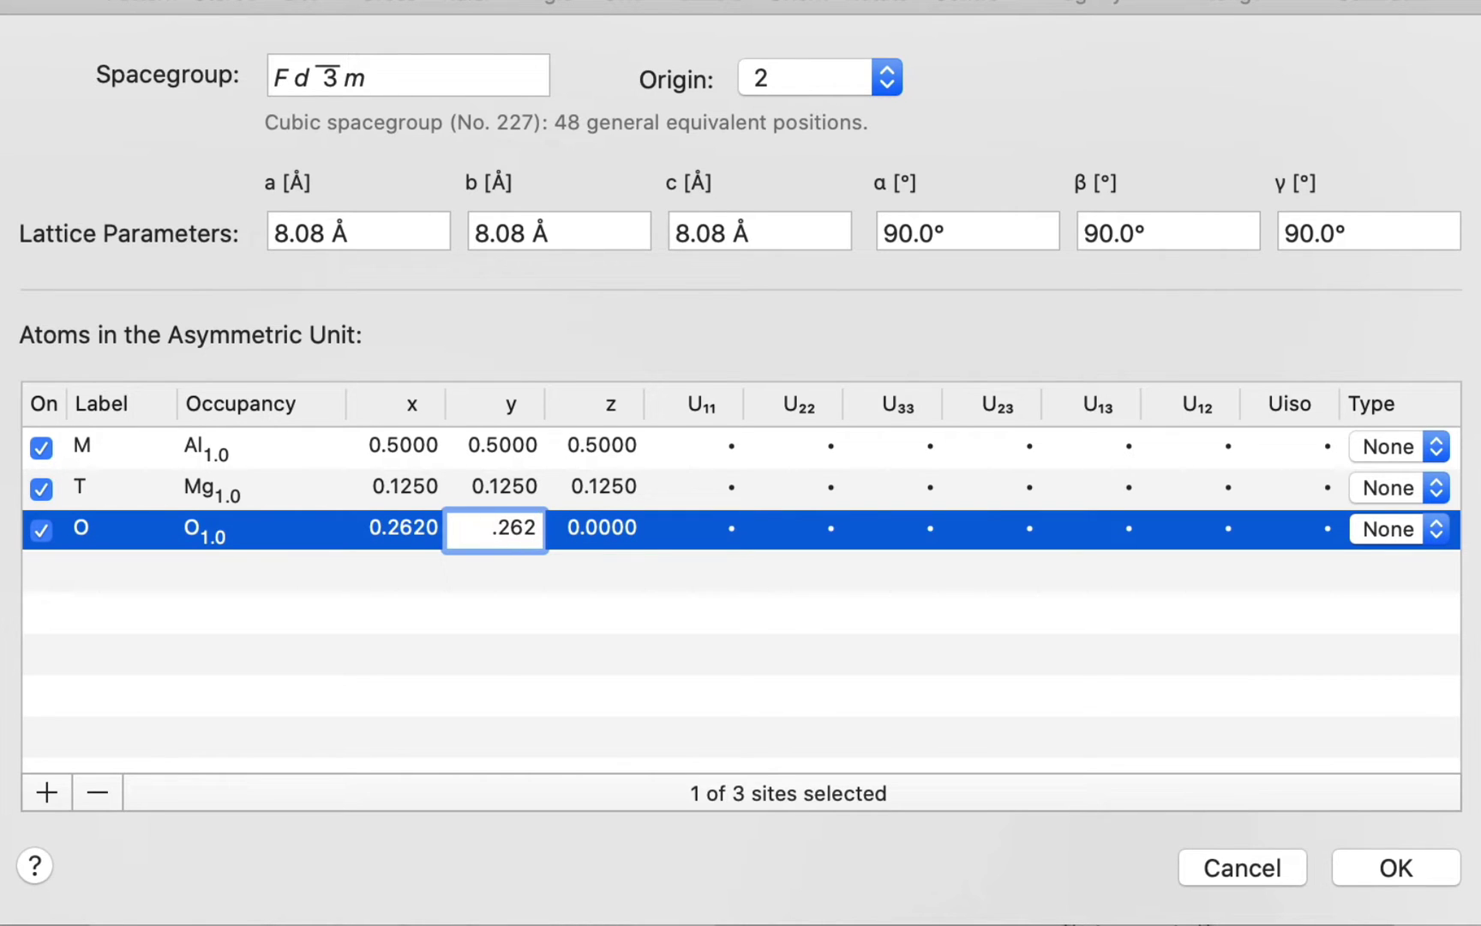
pyautogui.press('Tab')
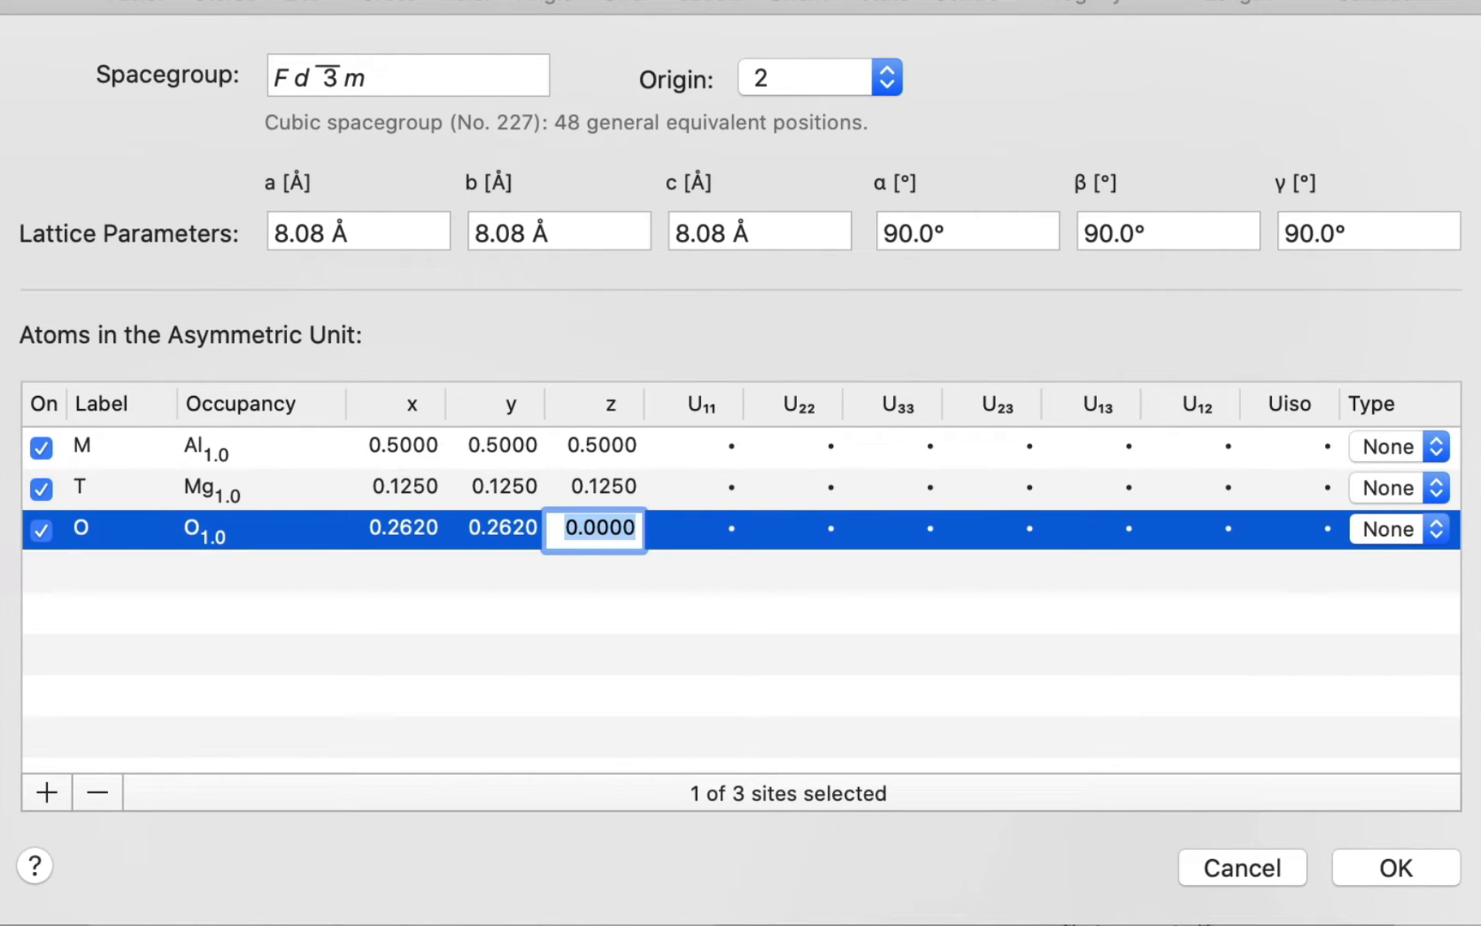
pyautogui.write('.262')
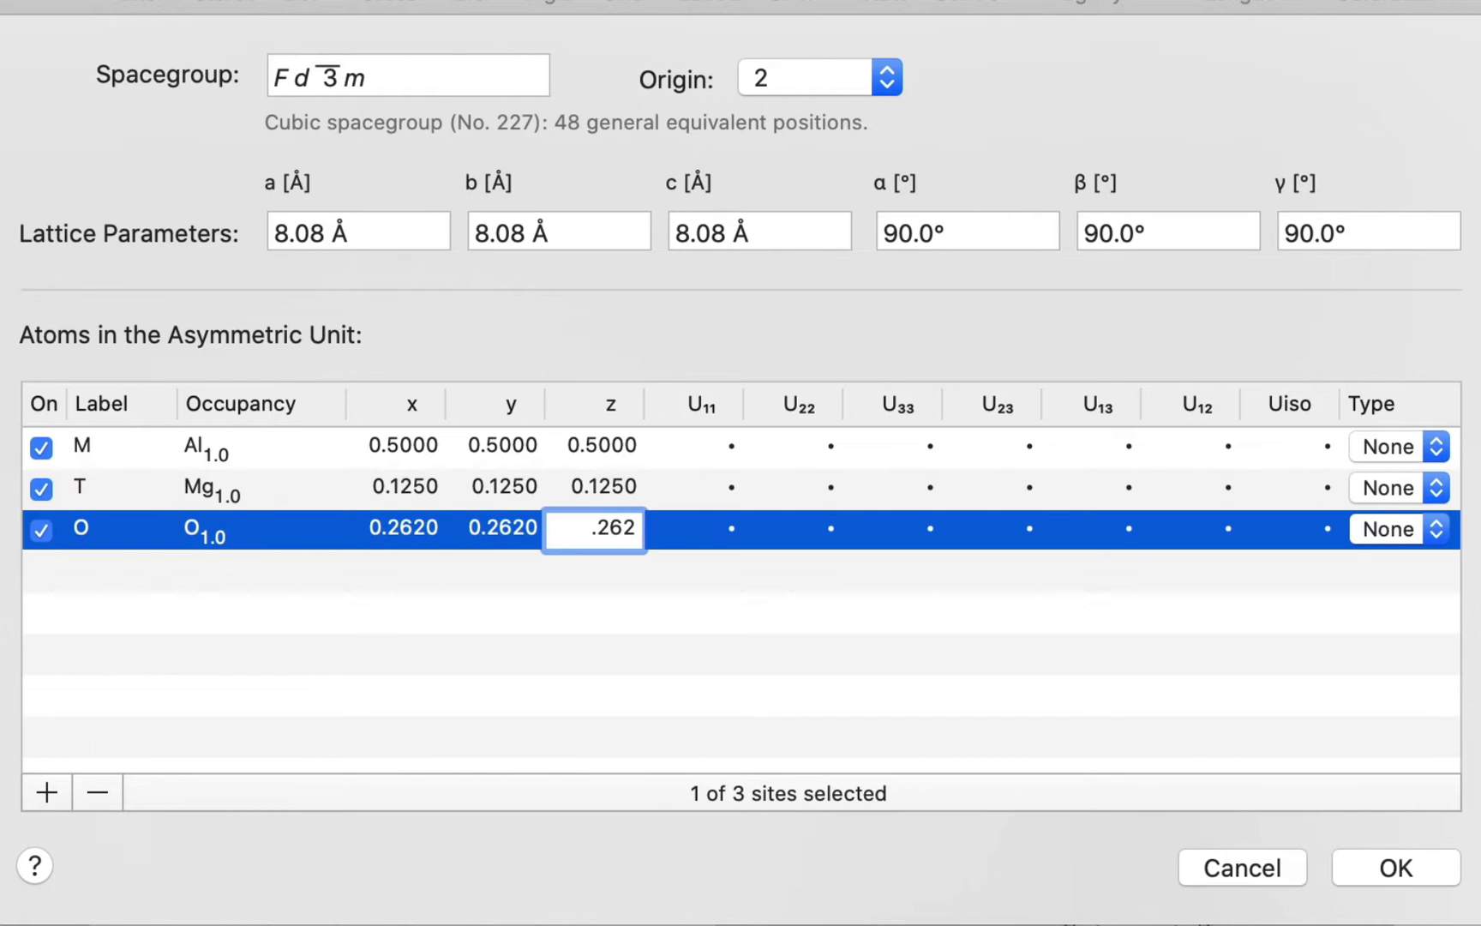
# Accept the crystal definition with its three atom sites and rename the new pattern Cubic Spinel.
pyautogui.press('Return')
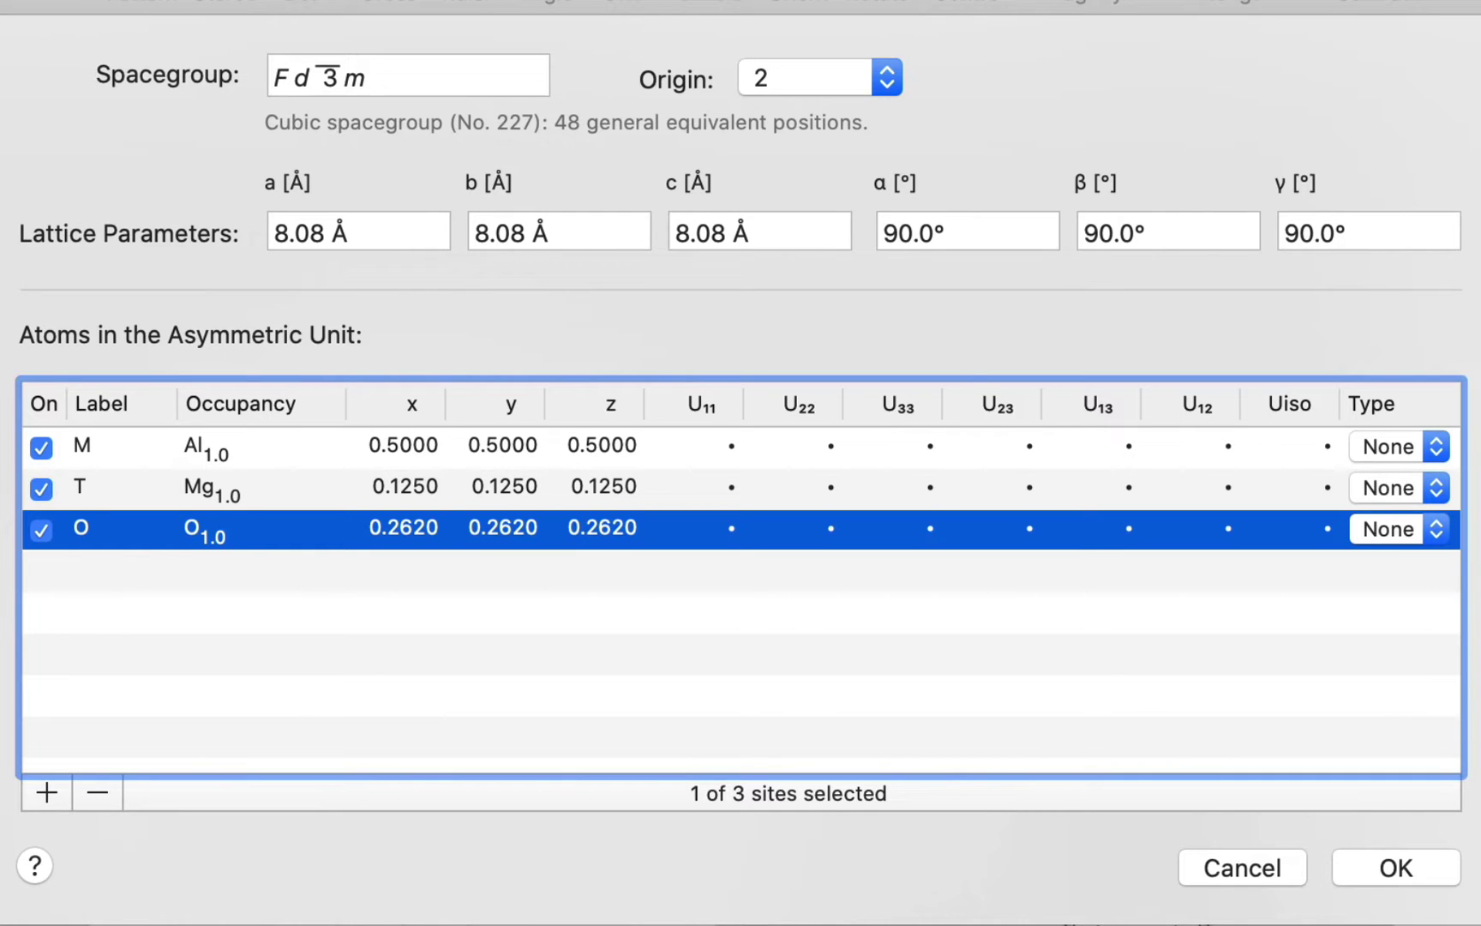
pyautogui.click(1389, 870)
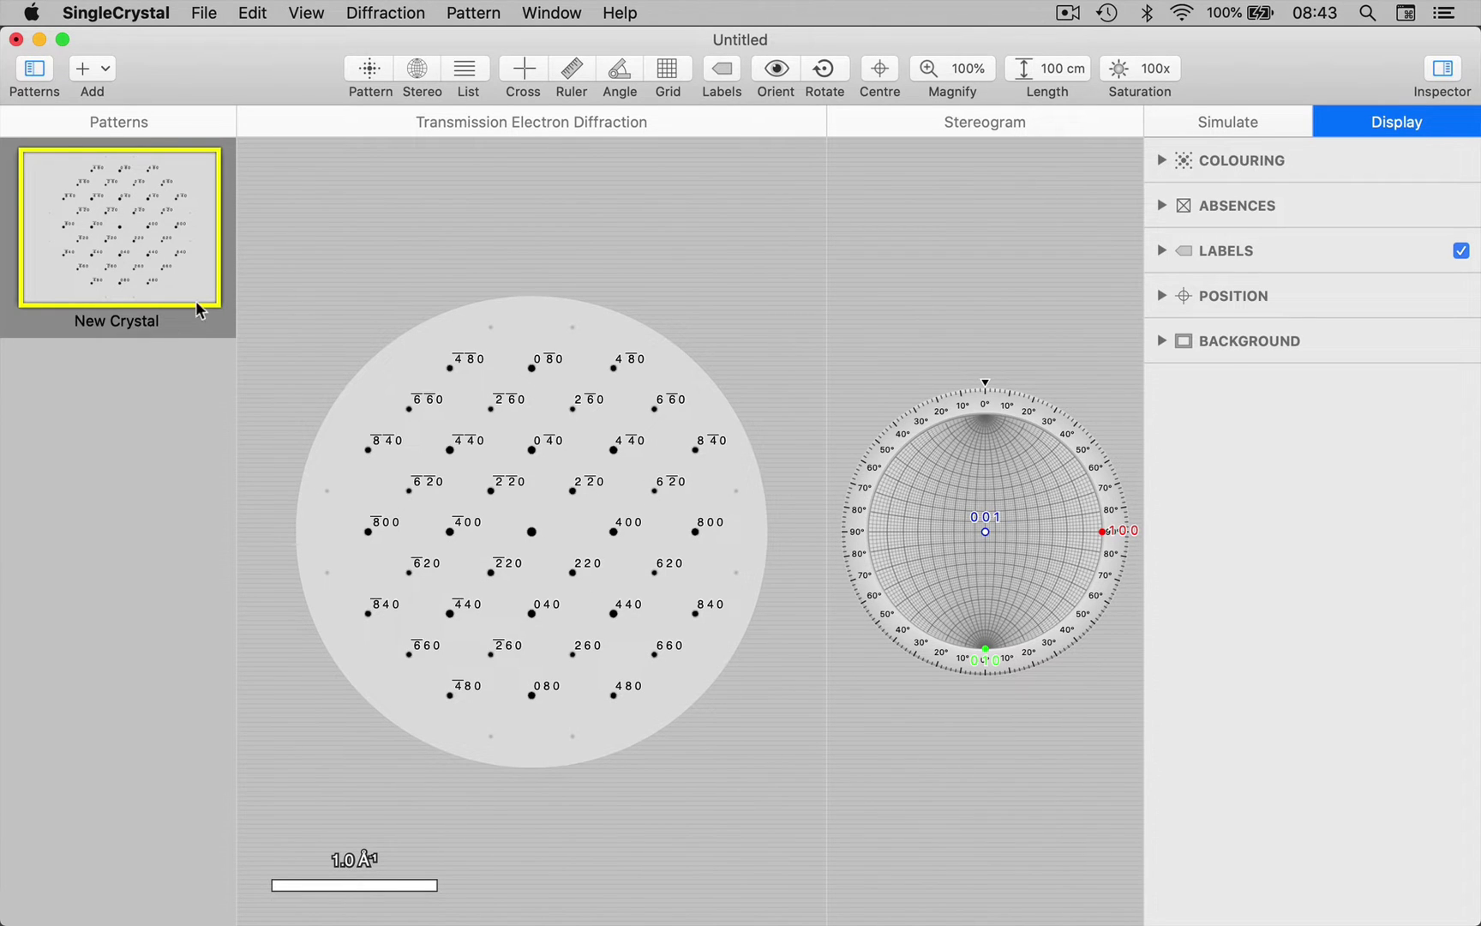
pyautogui.doubleClick(128, 322)
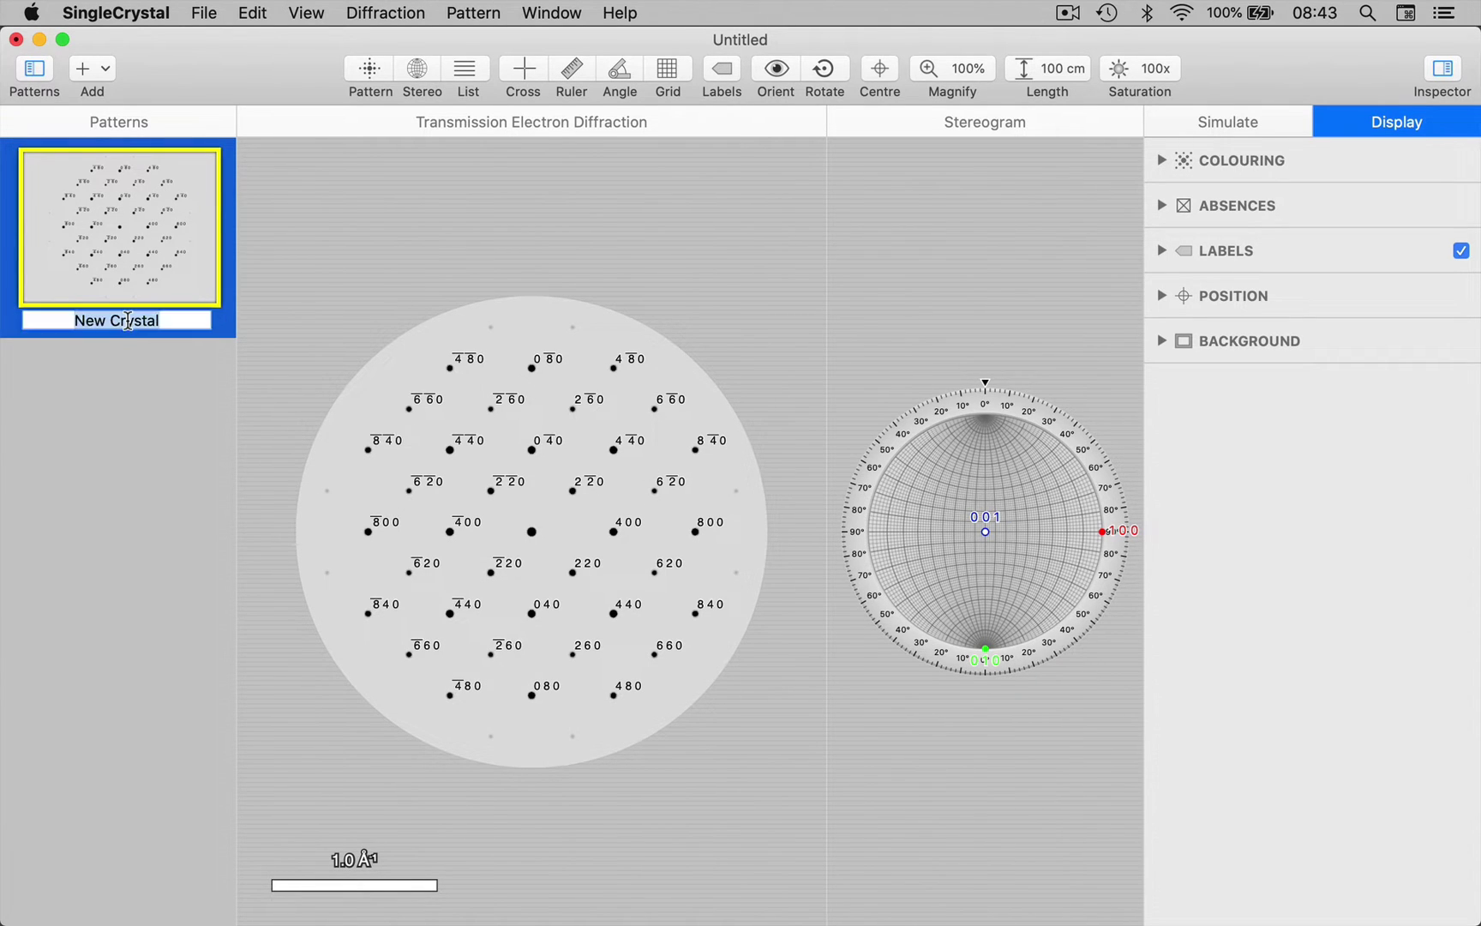
pyautogui.write('Cubic')
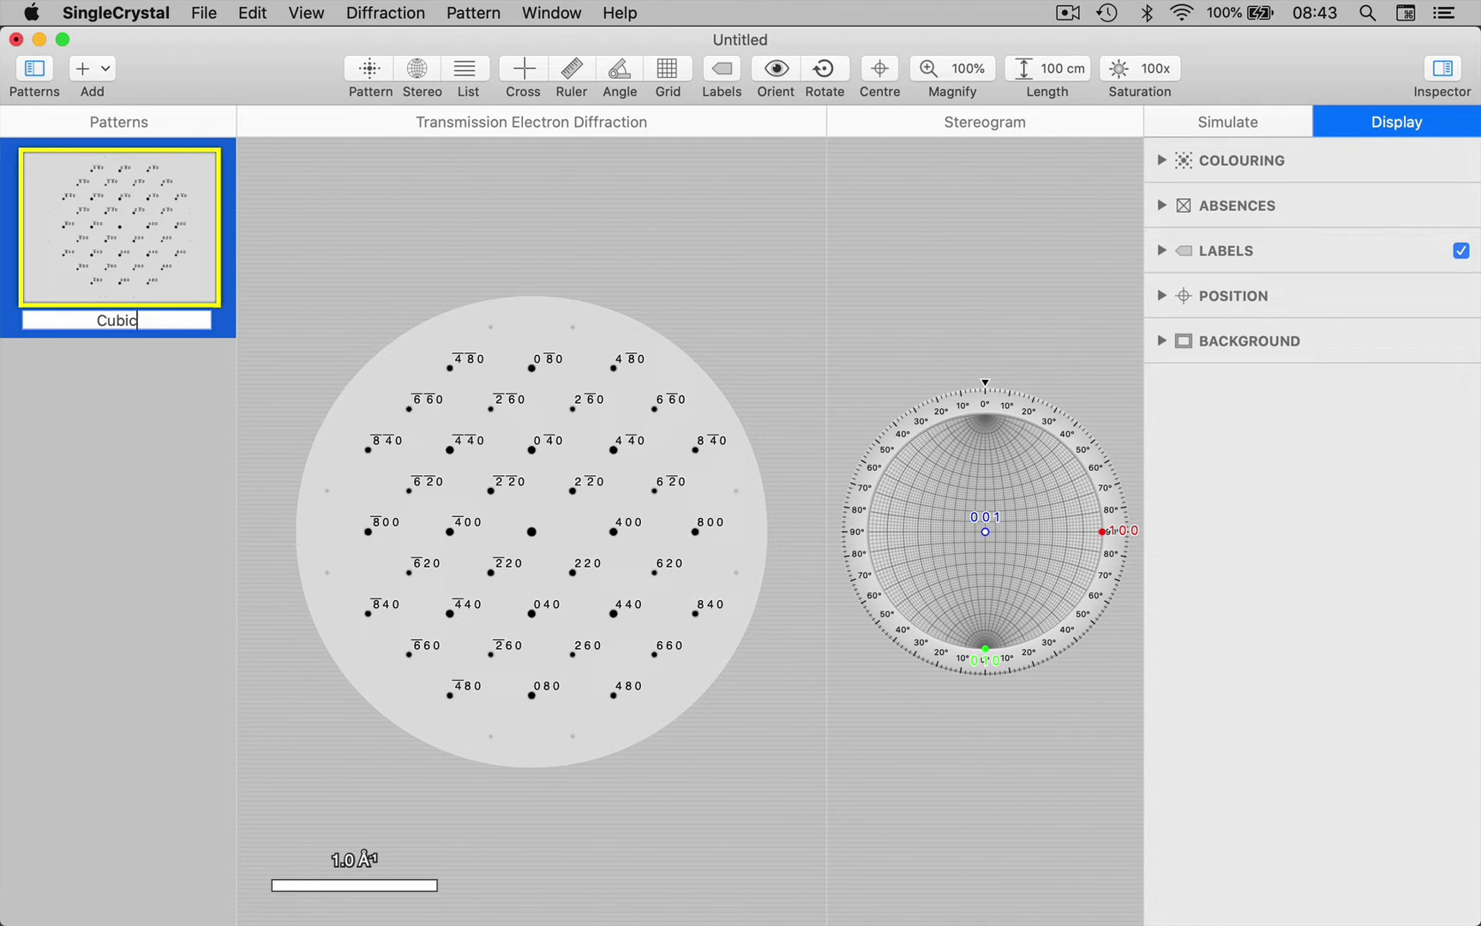
pyautogui.write(' Spinel')
pyautogui.press('Return')
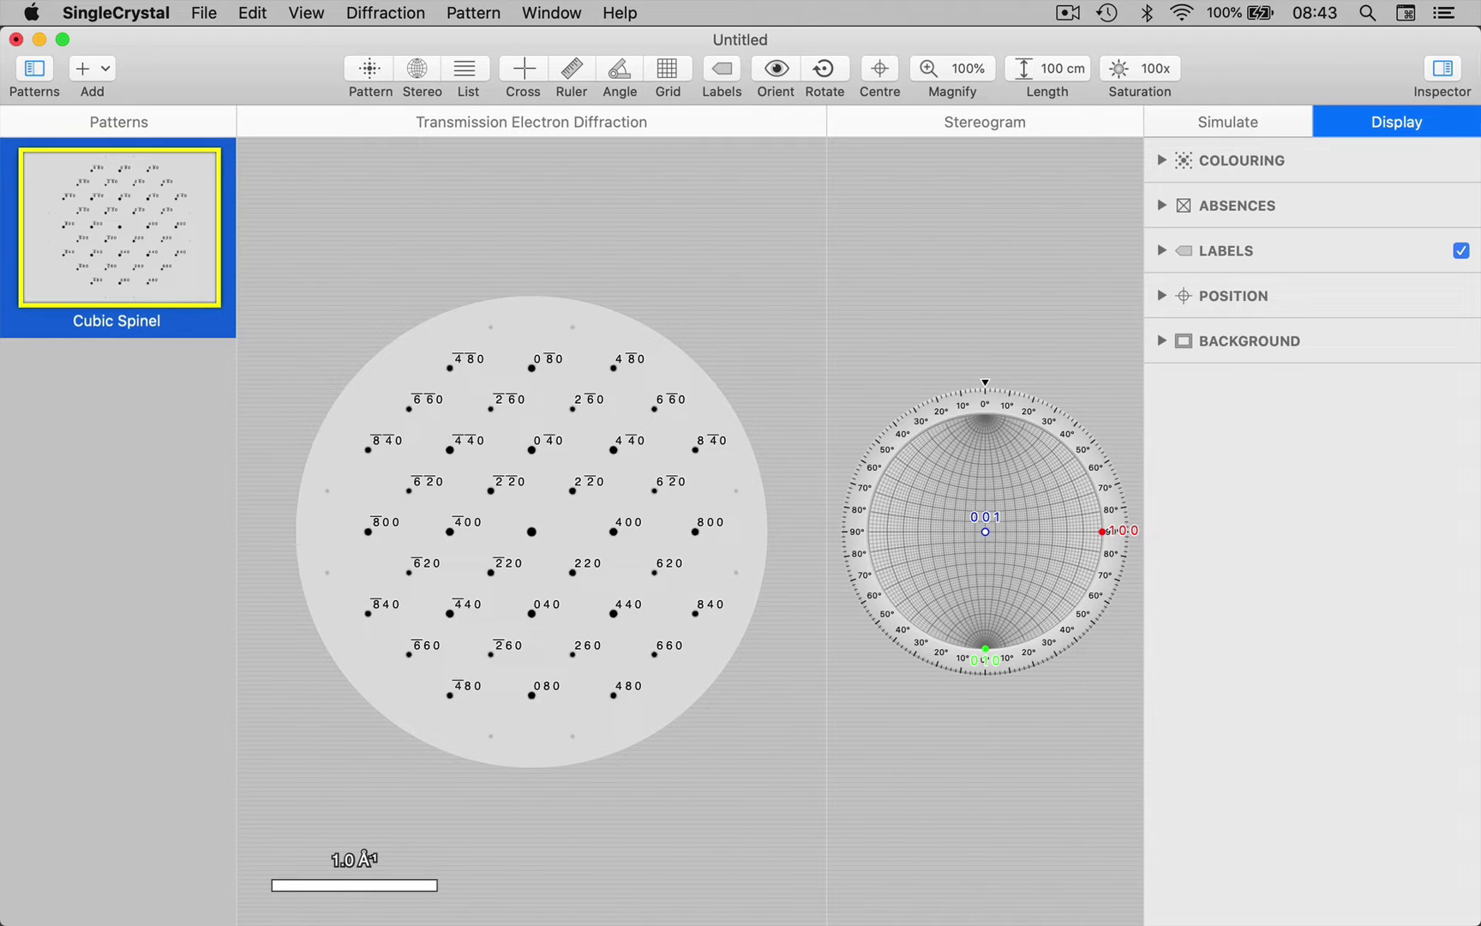
# Hide the stereogram so only the diffraction pattern is shown, and magnify the pattern to 157%.
pyautogui.moveTo(420, 114)
pyautogui.click(386, 11)
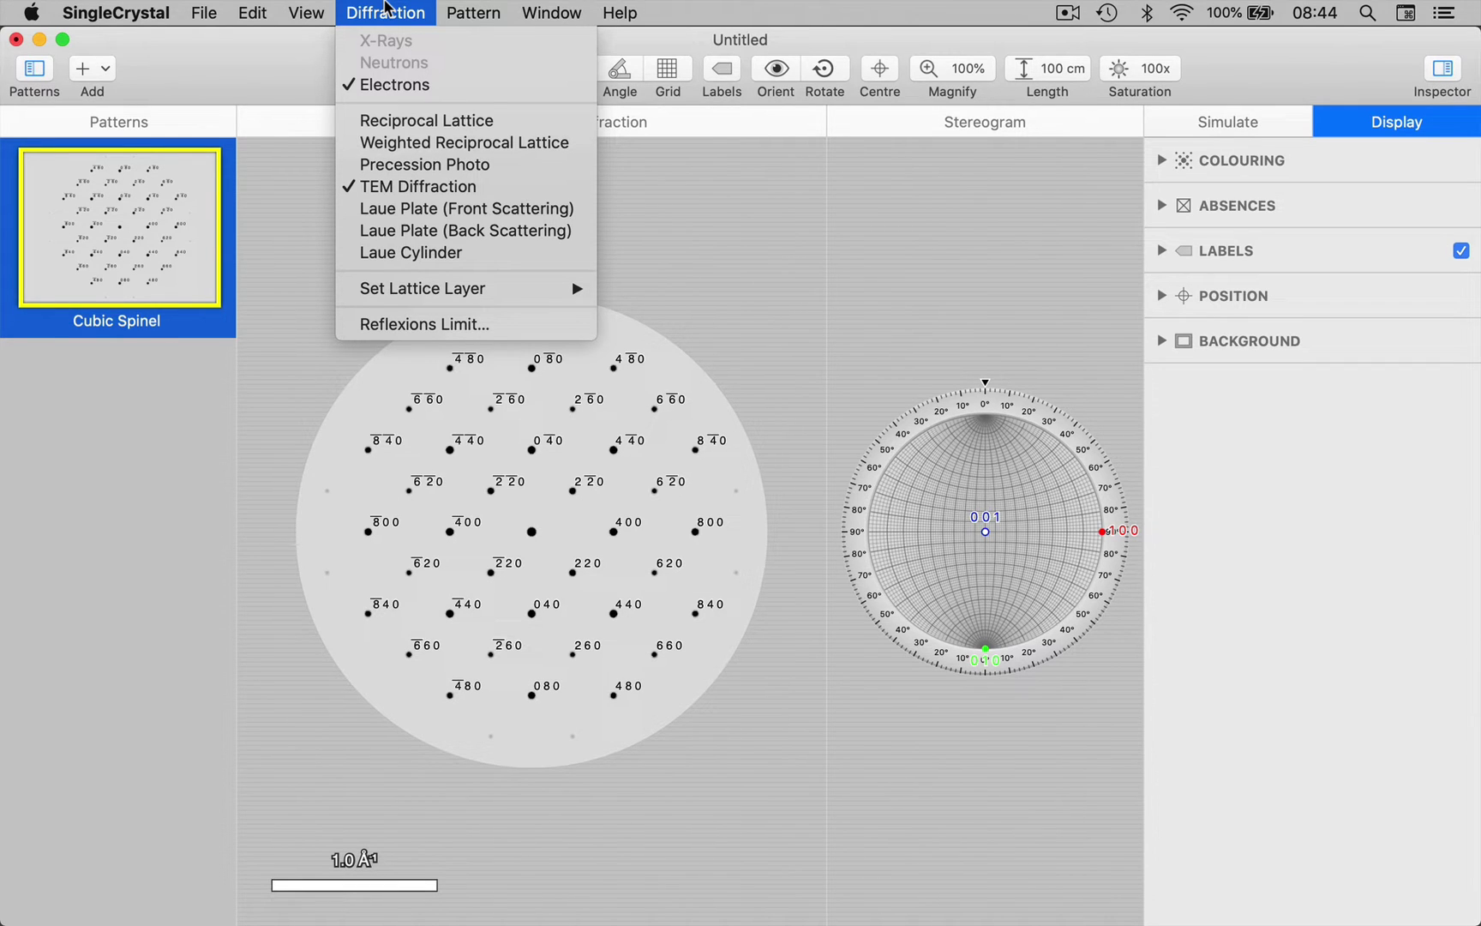
pyautogui.click(385, 11)
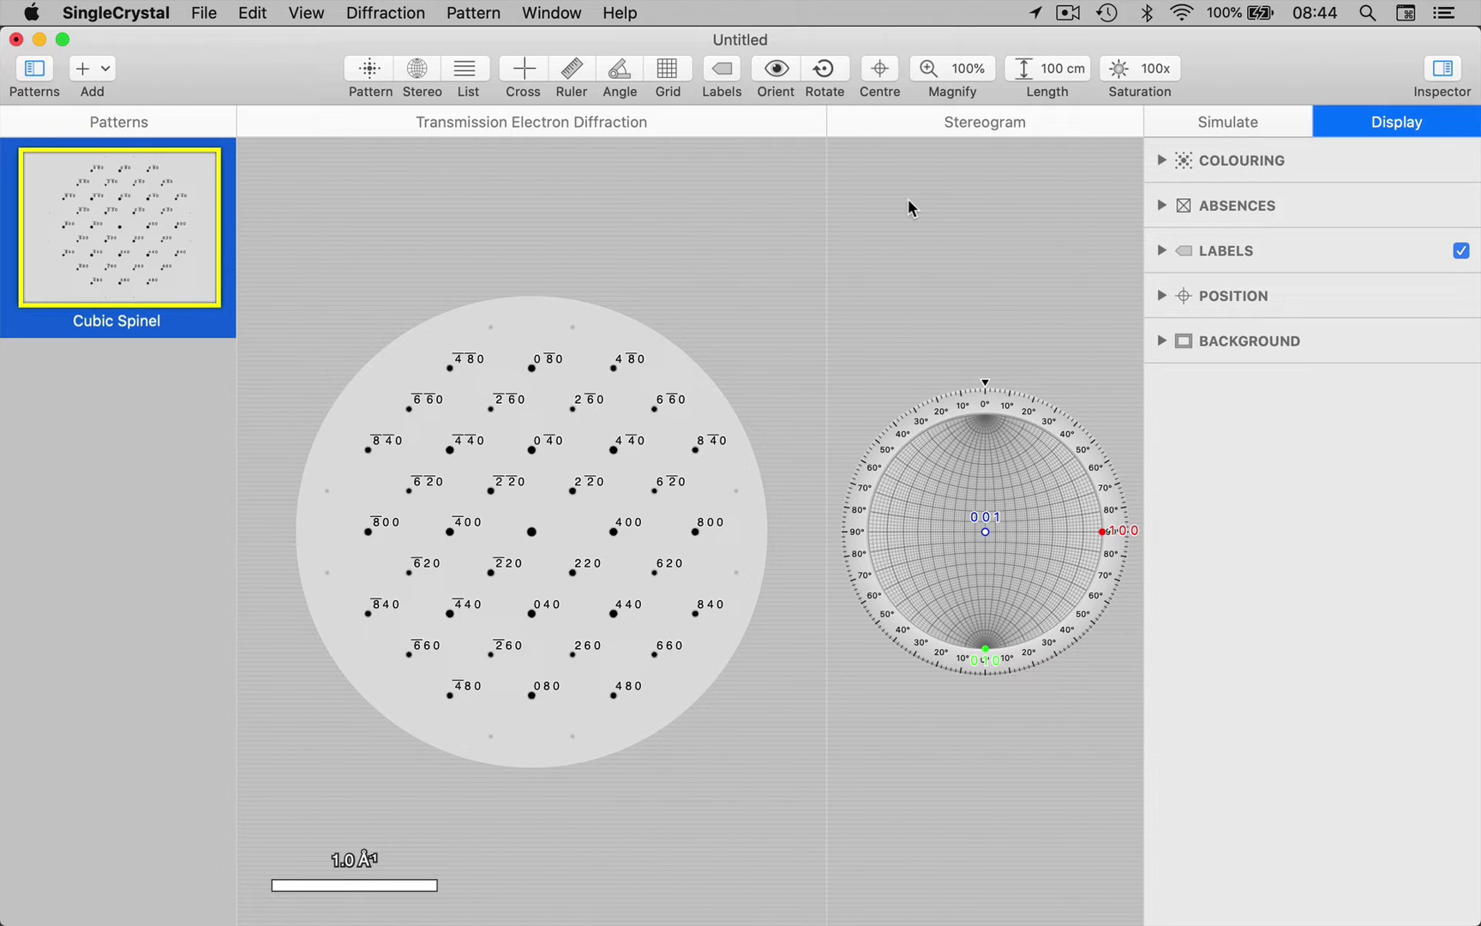
pyautogui.click(841, 124)
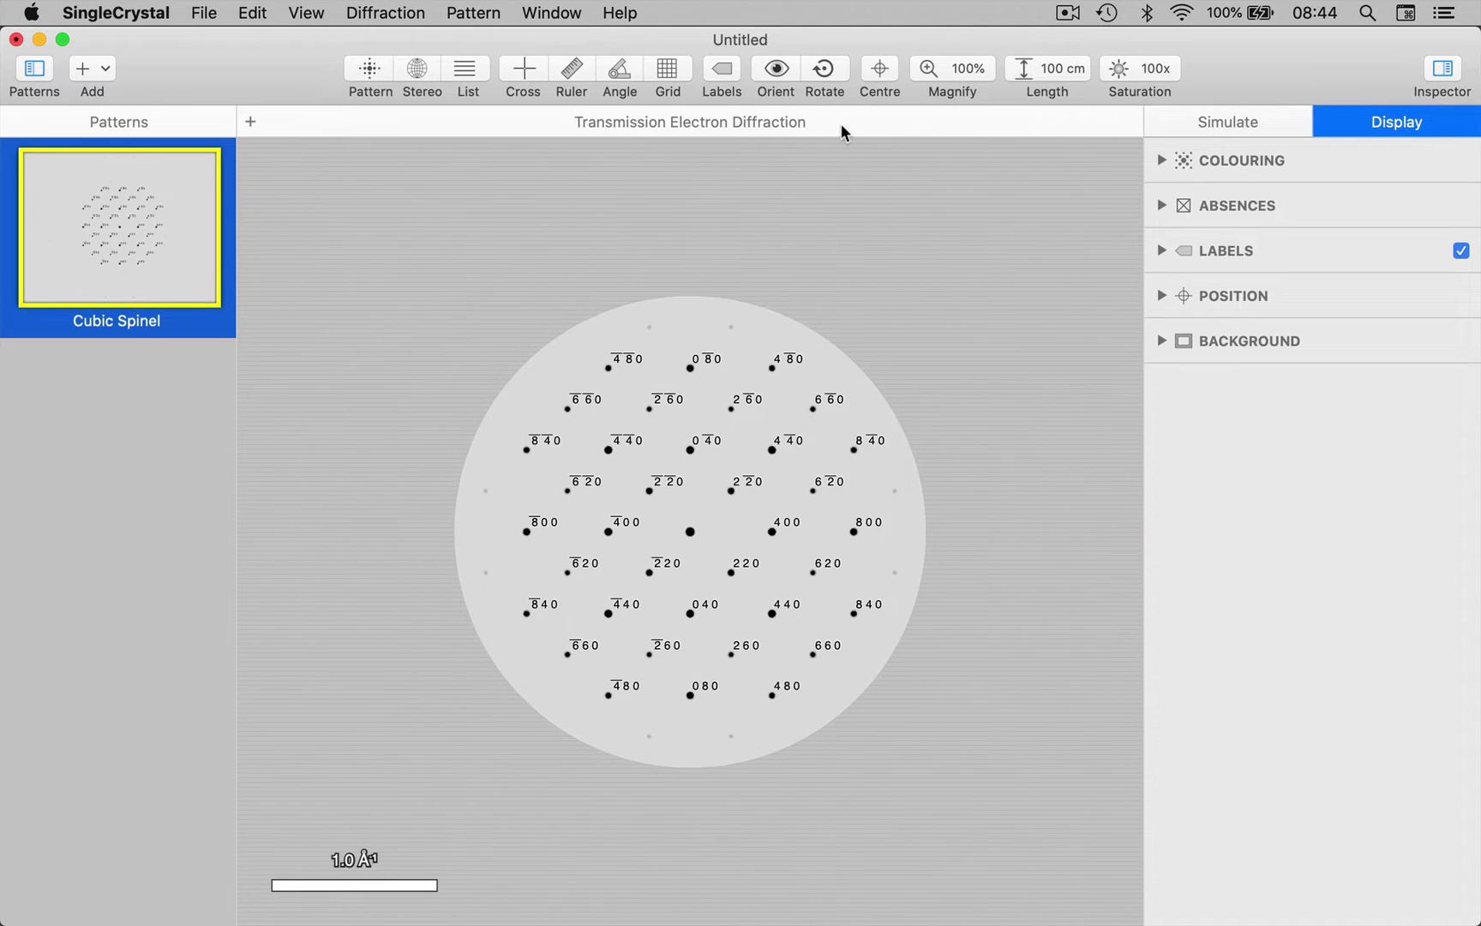
pyautogui.scroll(5, 947, 304)
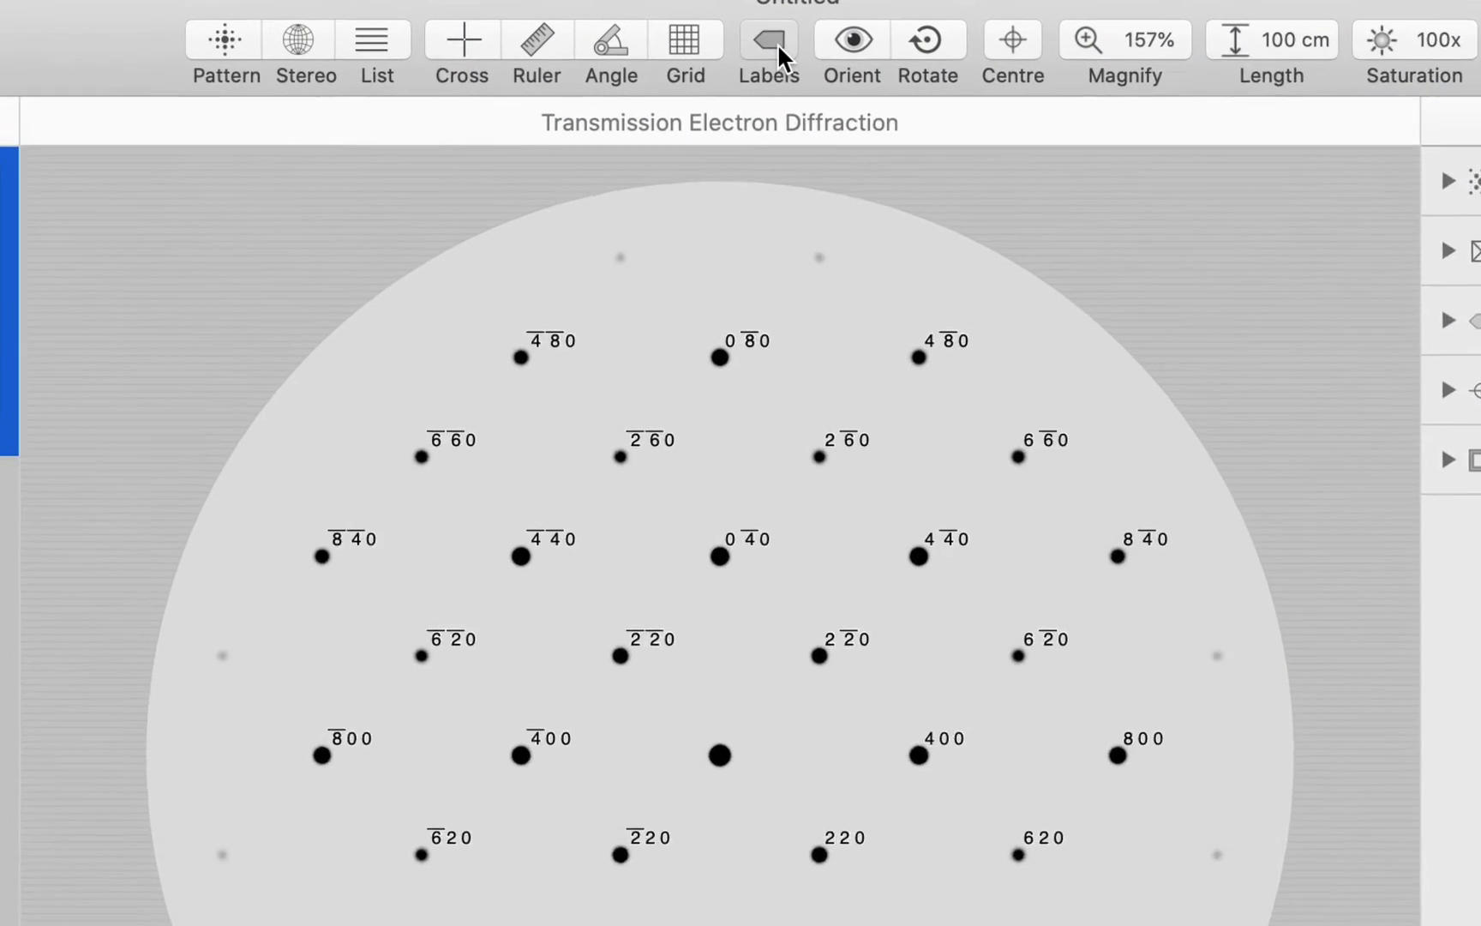
# Toggle the reflexion labels of the diffraction pattern off and back on.
pyautogui.click(728, 72)
pyautogui.click(790, 39)
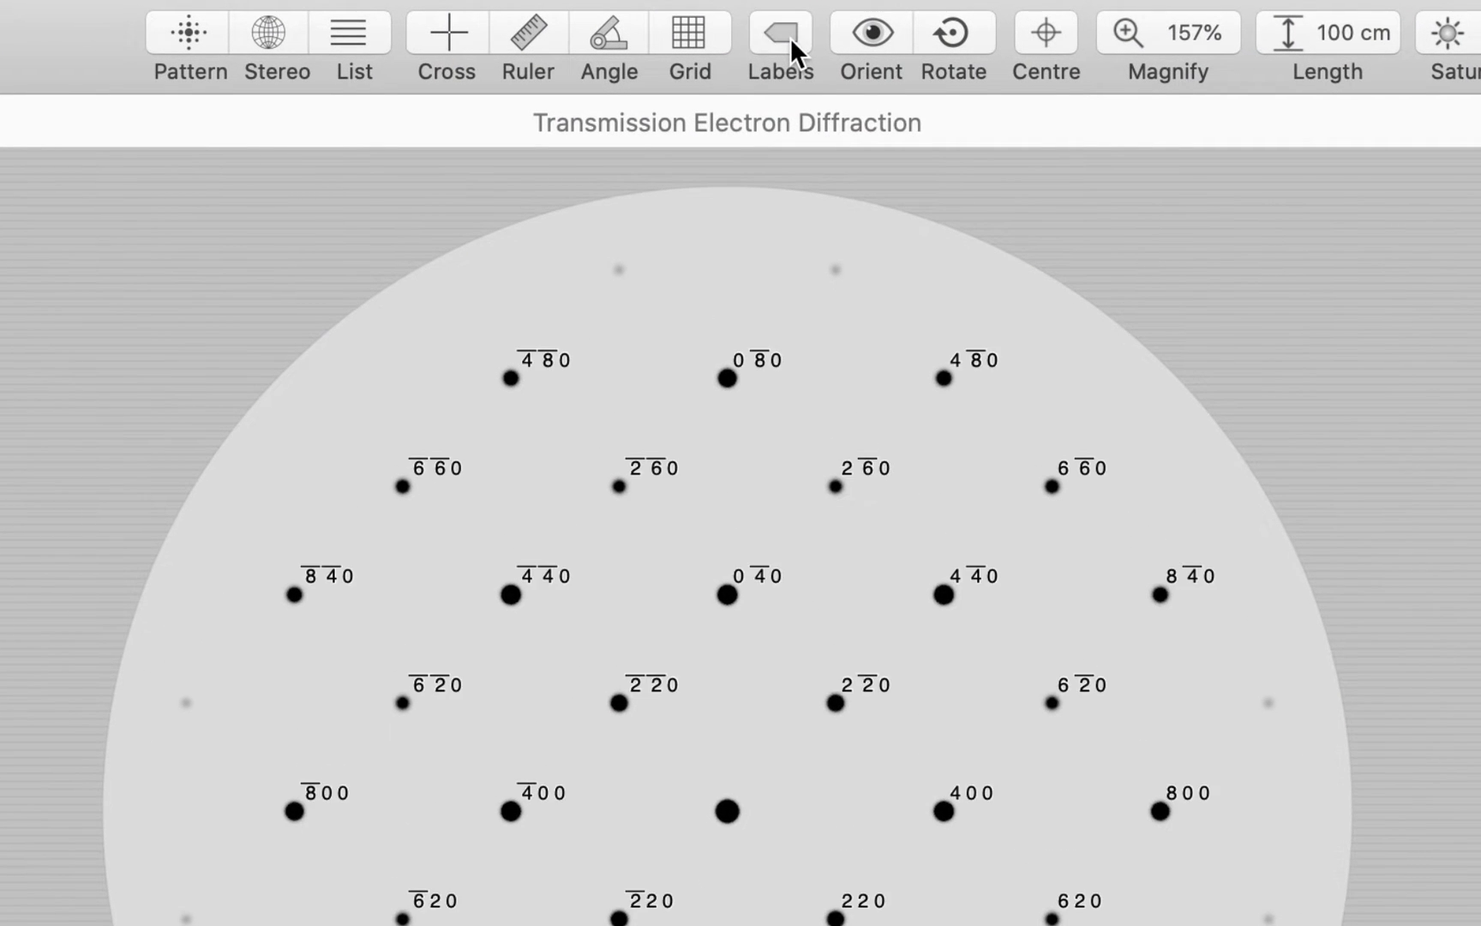
pyautogui.click(791, 38)
pyautogui.click(790, 38)
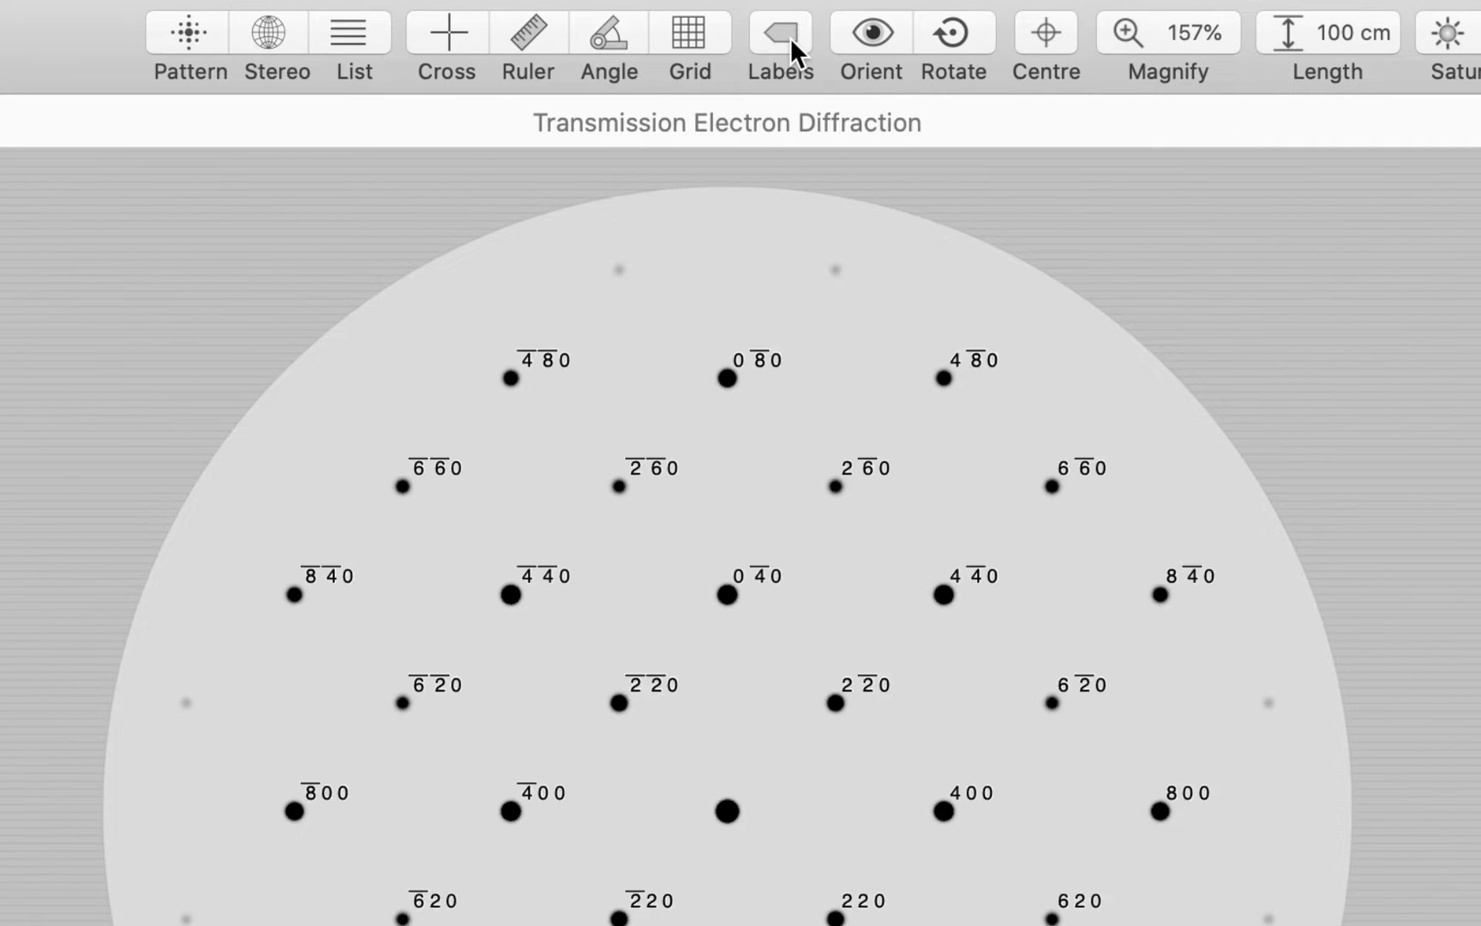
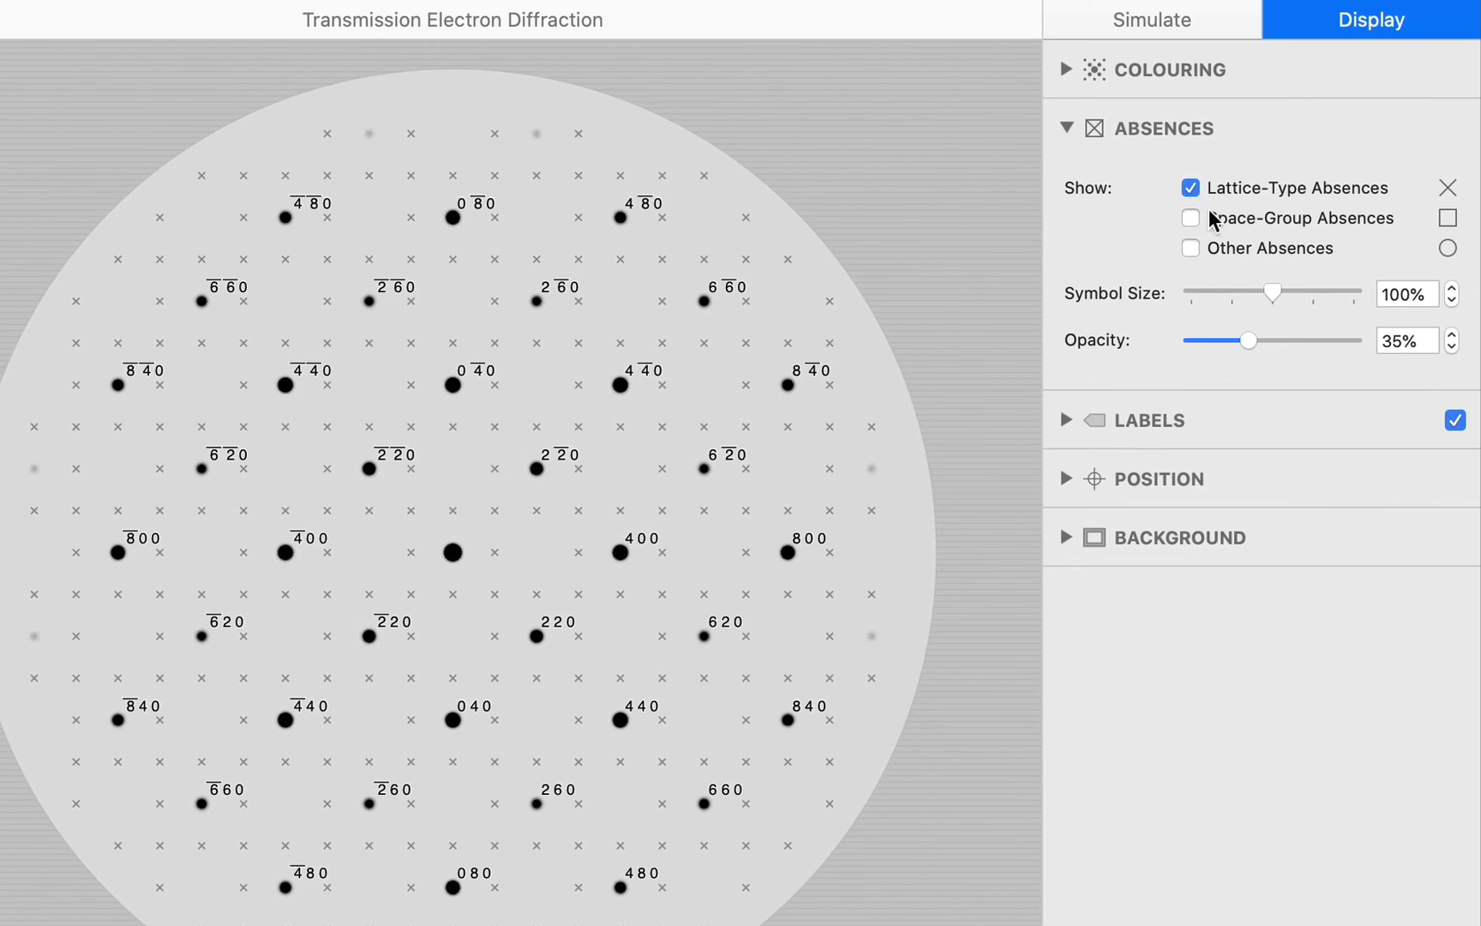
# Show the space-group absences and set the absence symbols to 166% size and 71% opacity.
pyautogui.click(1190, 218)
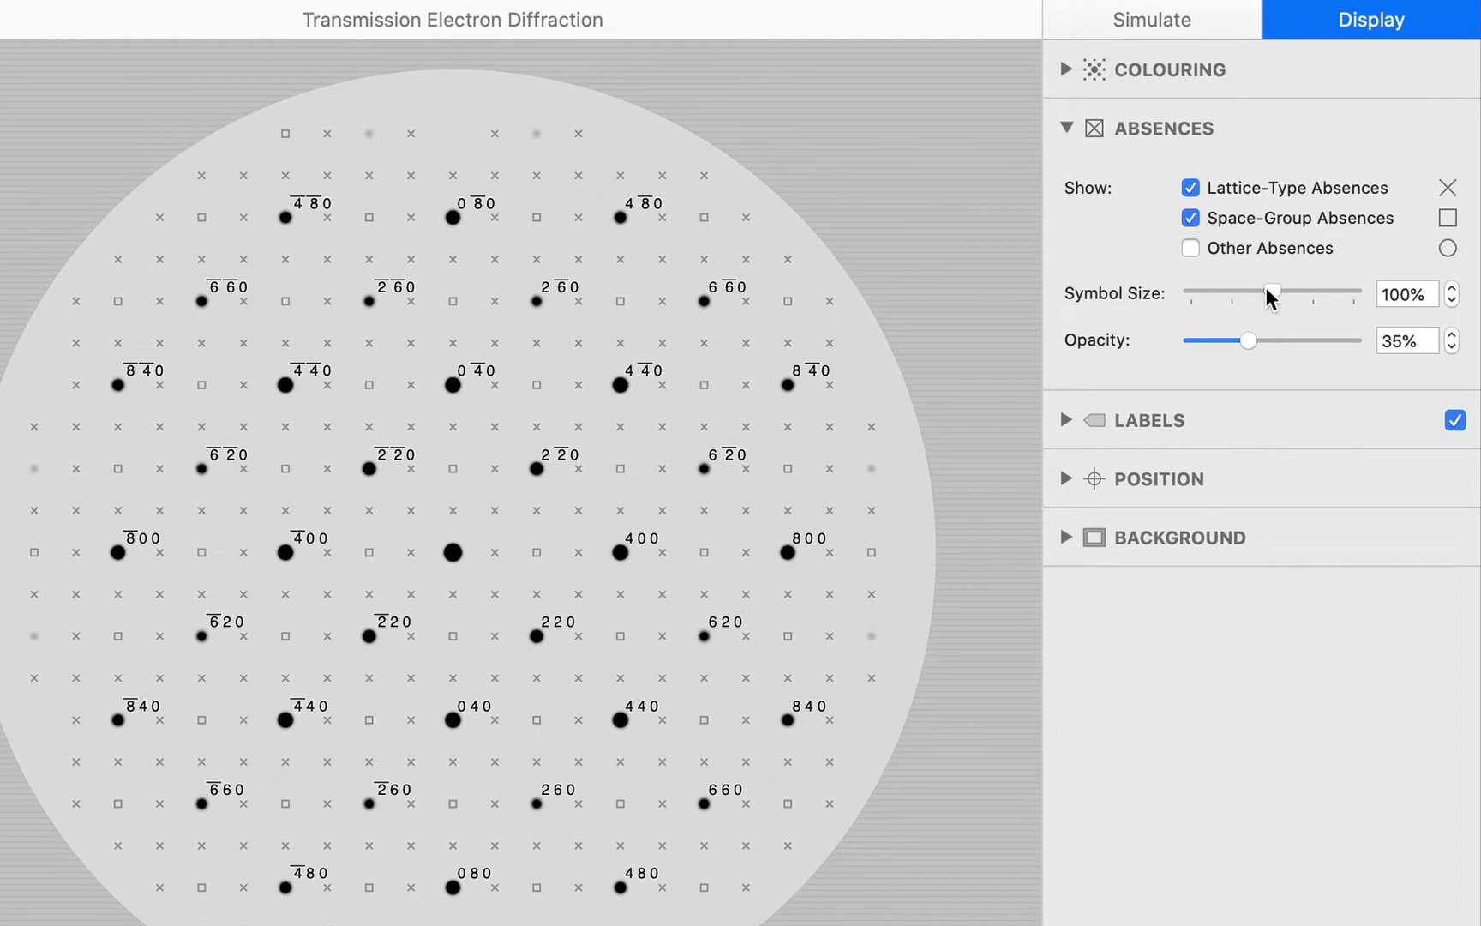
pyautogui.moveTo(1269, 294); pyautogui.dragTo(1327, 294)
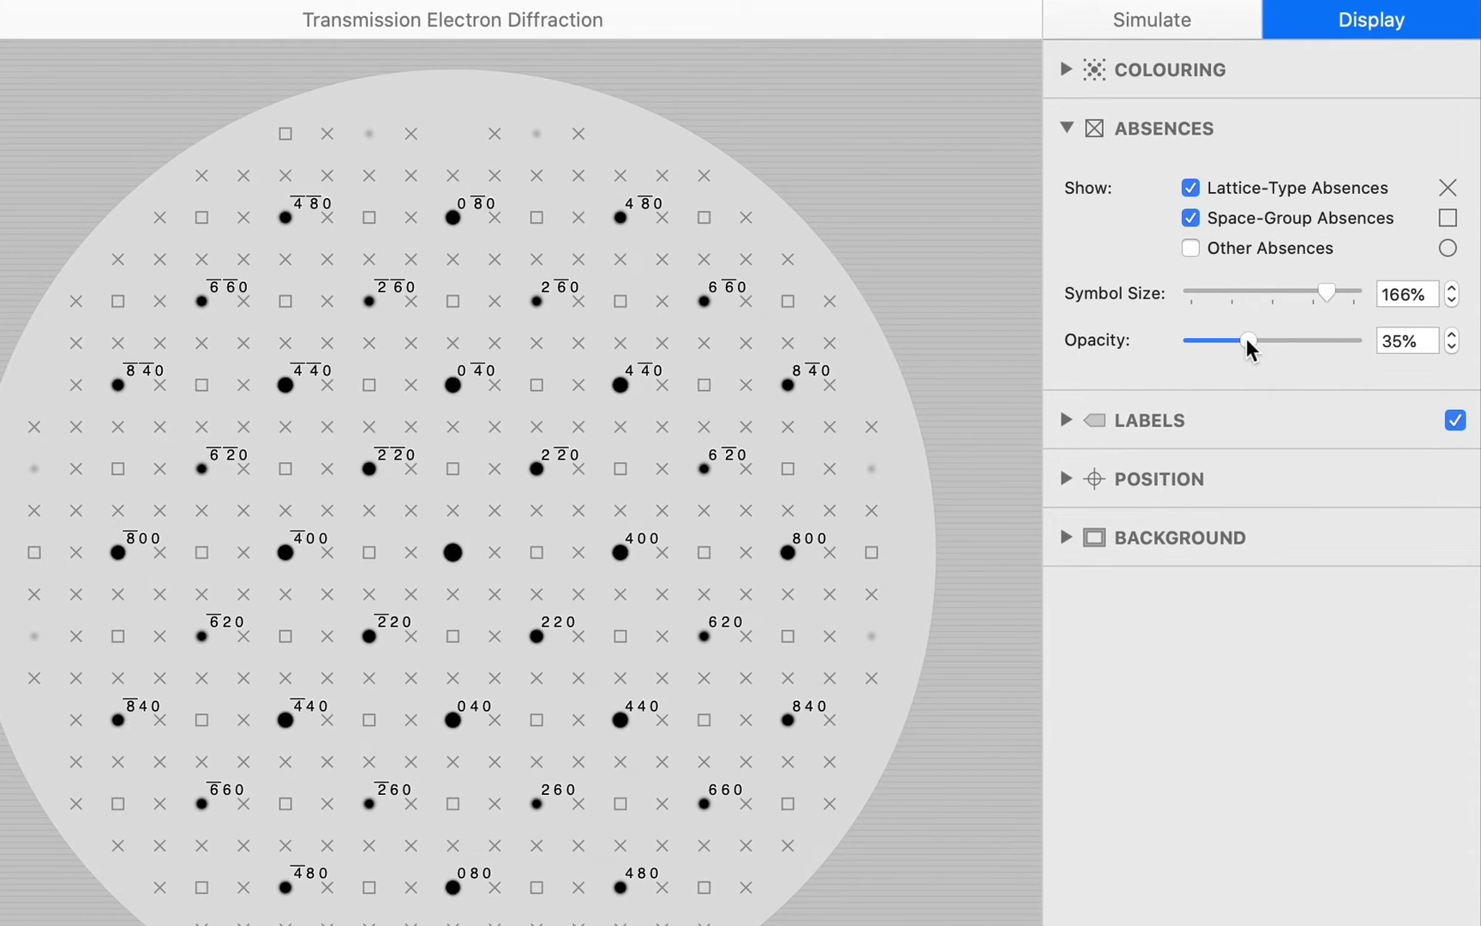
pyautogui.moveTo(1248, 340); pyautogui.dragTo(1306, 341)
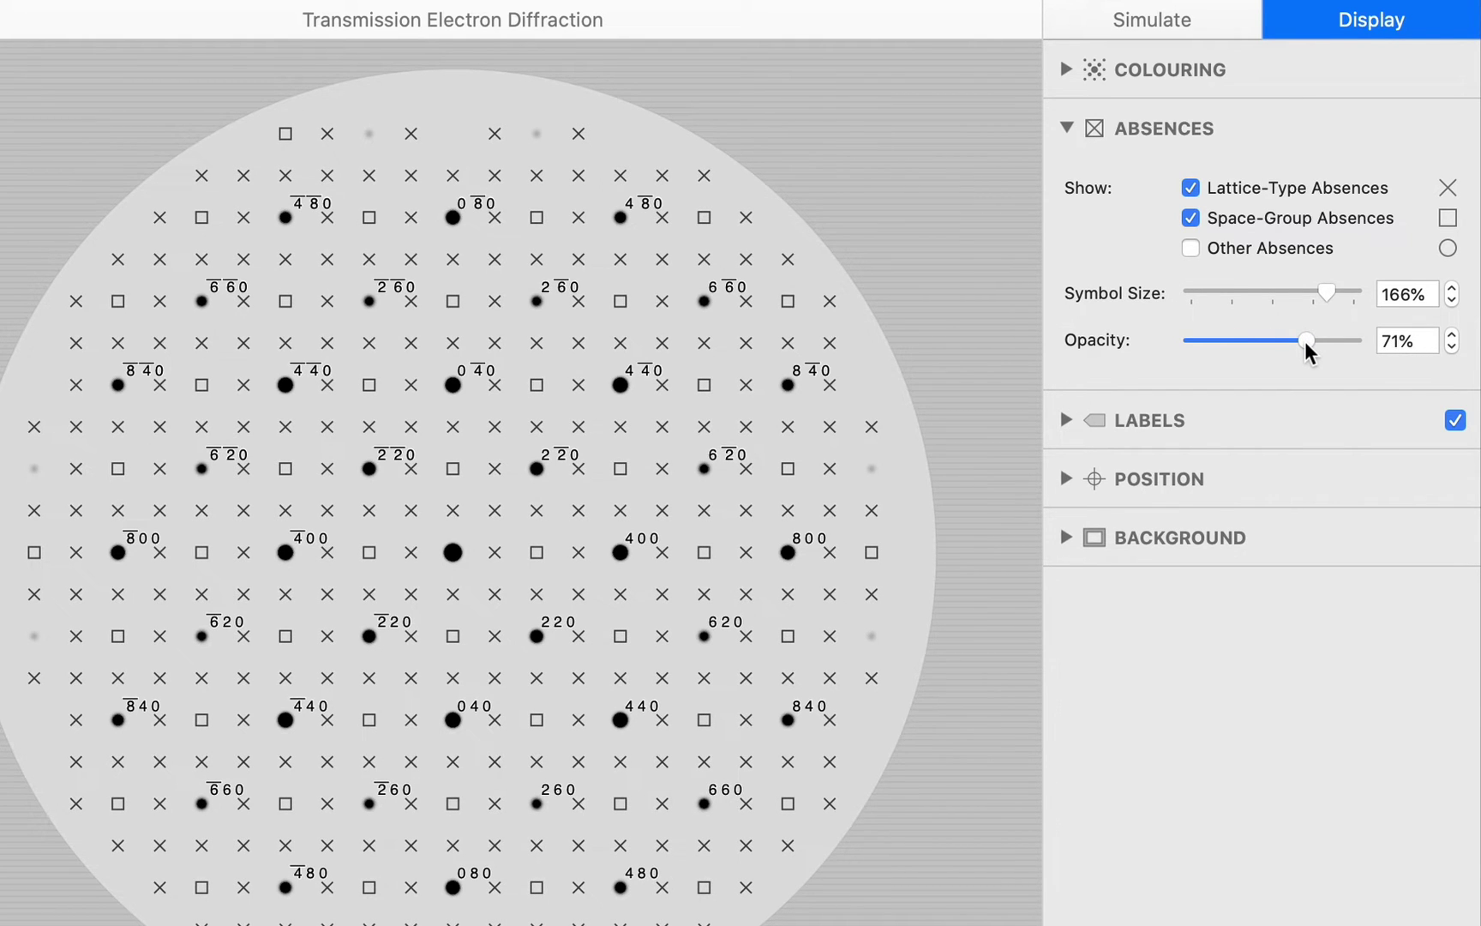
# Toggle the labelling of forbidden reflexions on and off in the label display options.
pyautogui.click(1199, 419)
pyautogui.click(1226, 516)
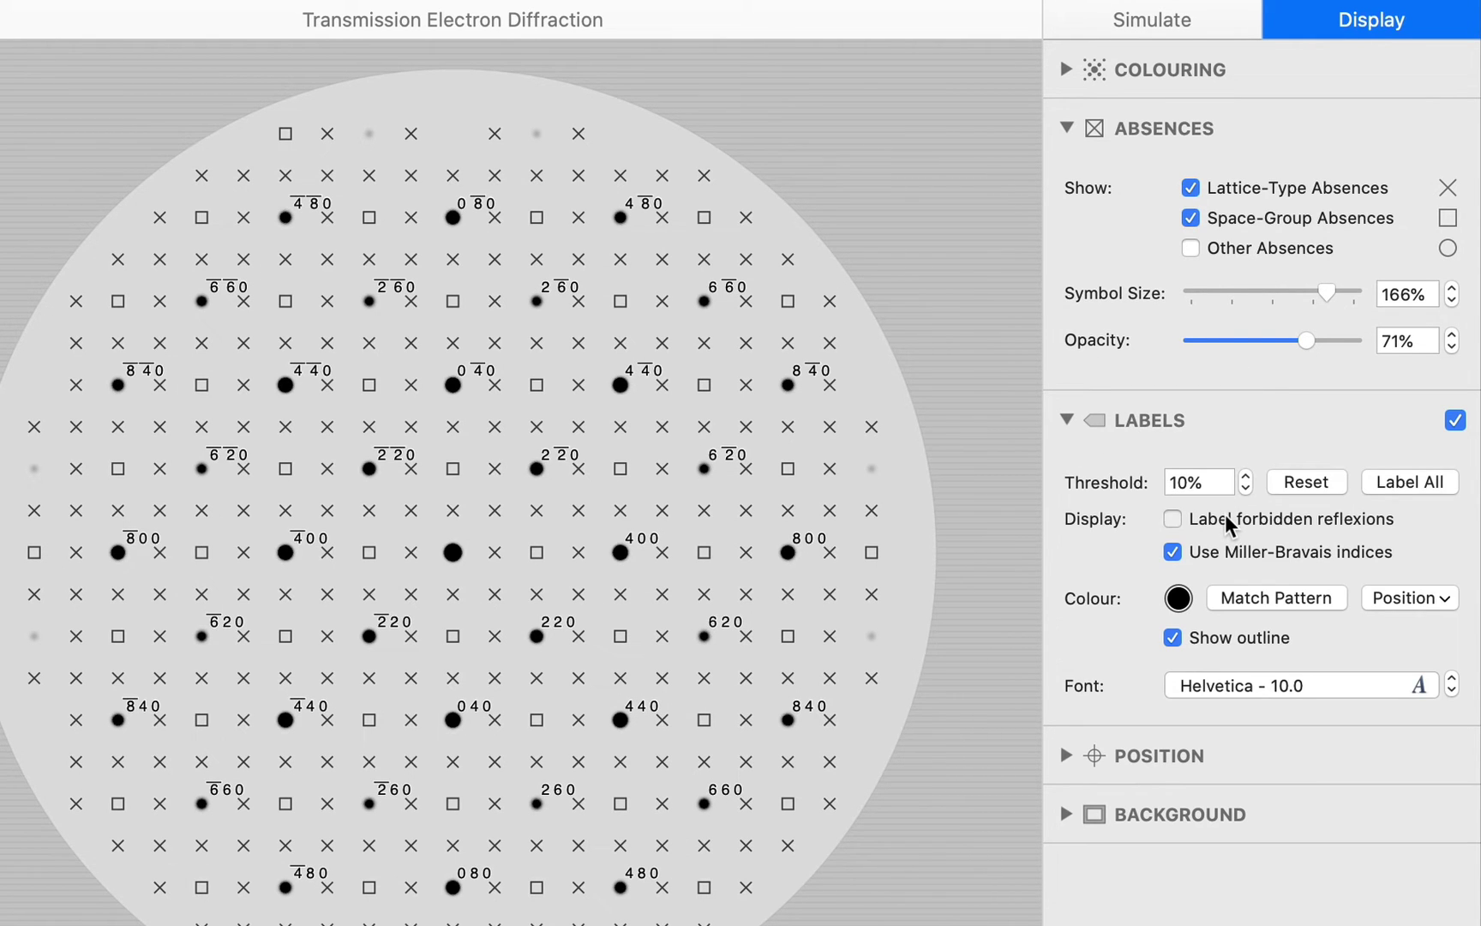
pyautogui.click(1226, 513)
pyautogui.click(1225, 513)
pyautogui.click(1226, 513)
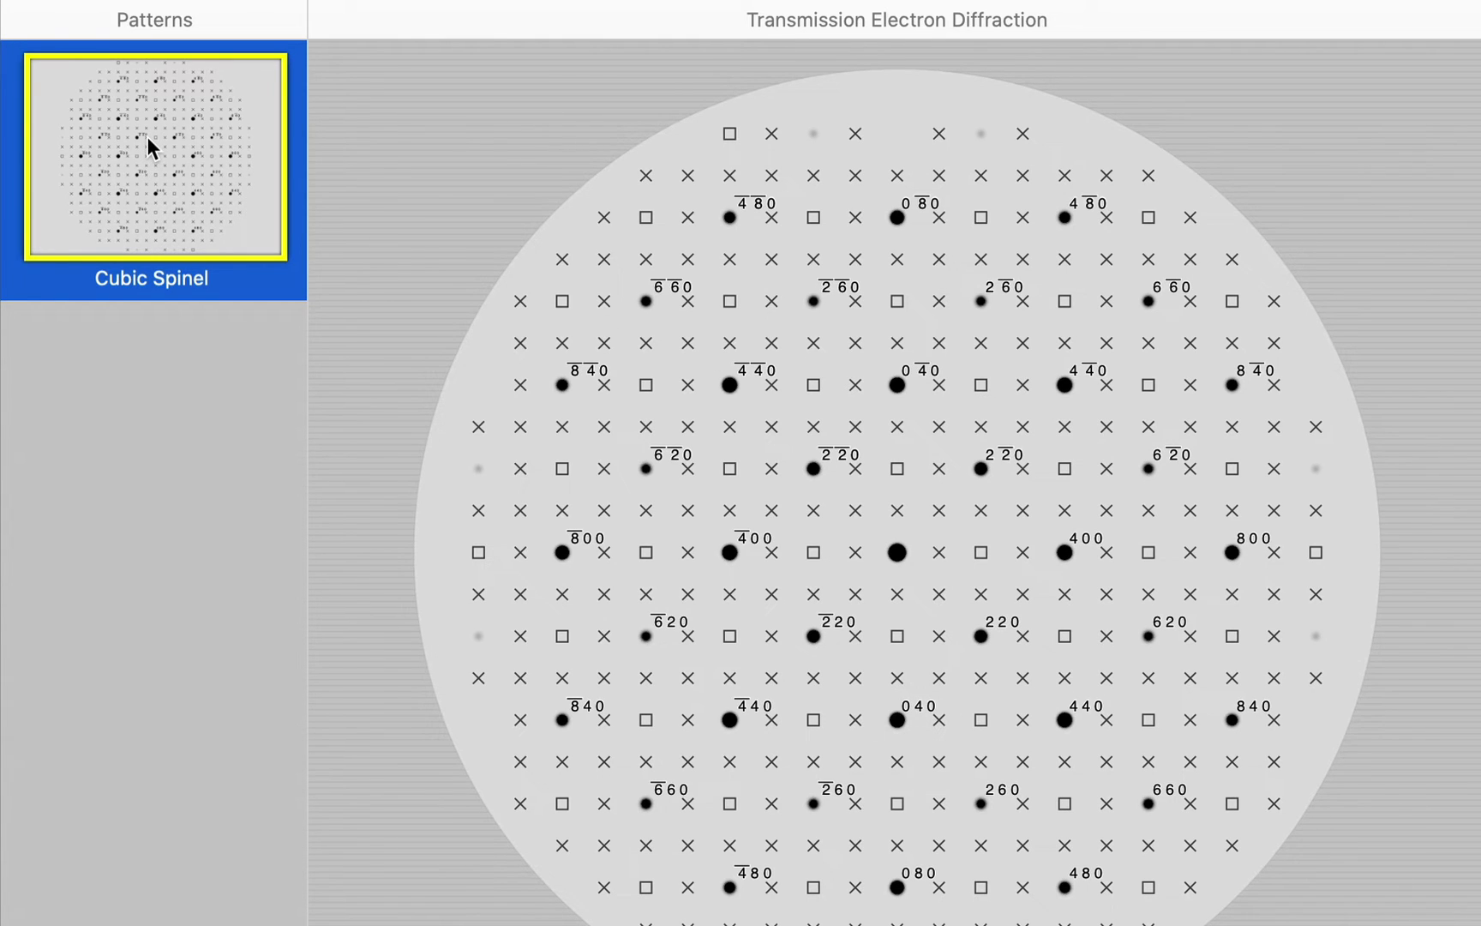
# Duplicate the Cubic Spinel pattern and rename the copy Cubic Spinel - Reference.
pyautogui.rightClick(103, 135)
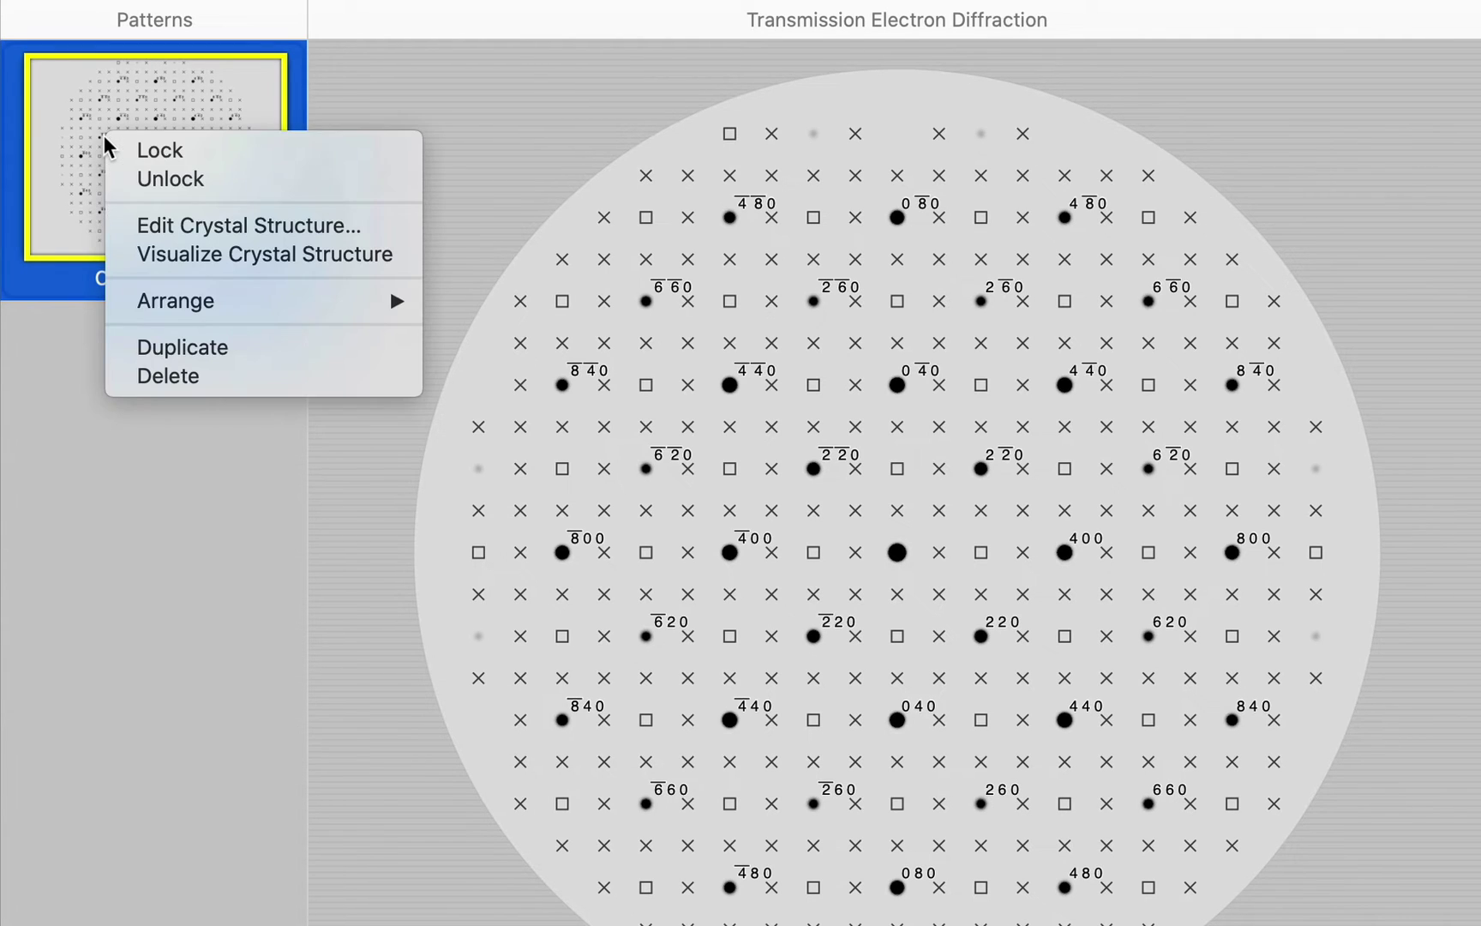
pyautogui.click(163, 347)
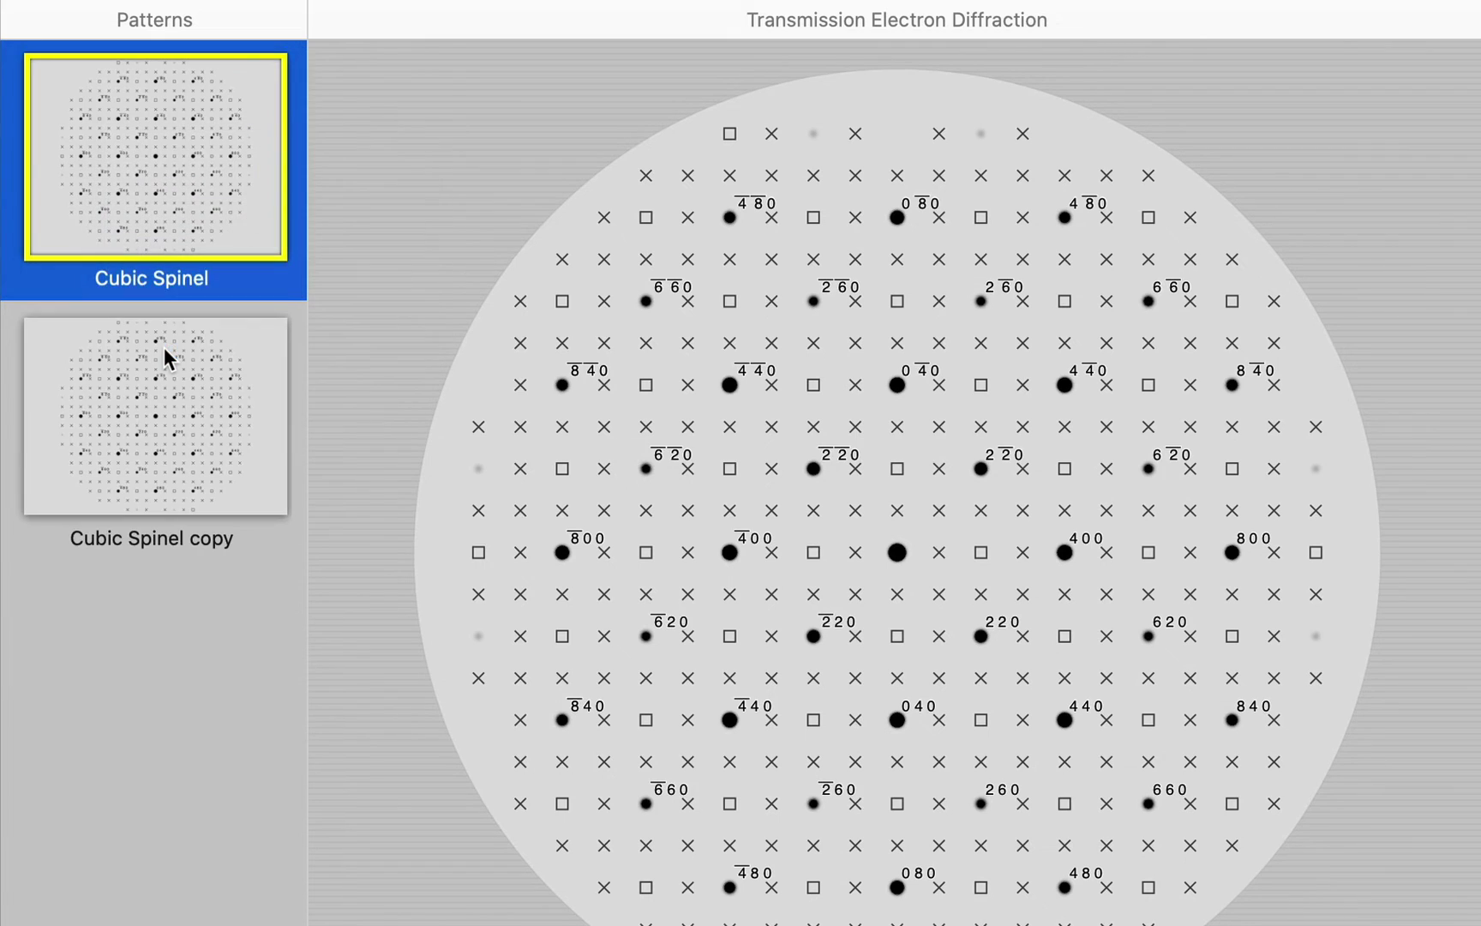
pyautogui.click(164, 348)
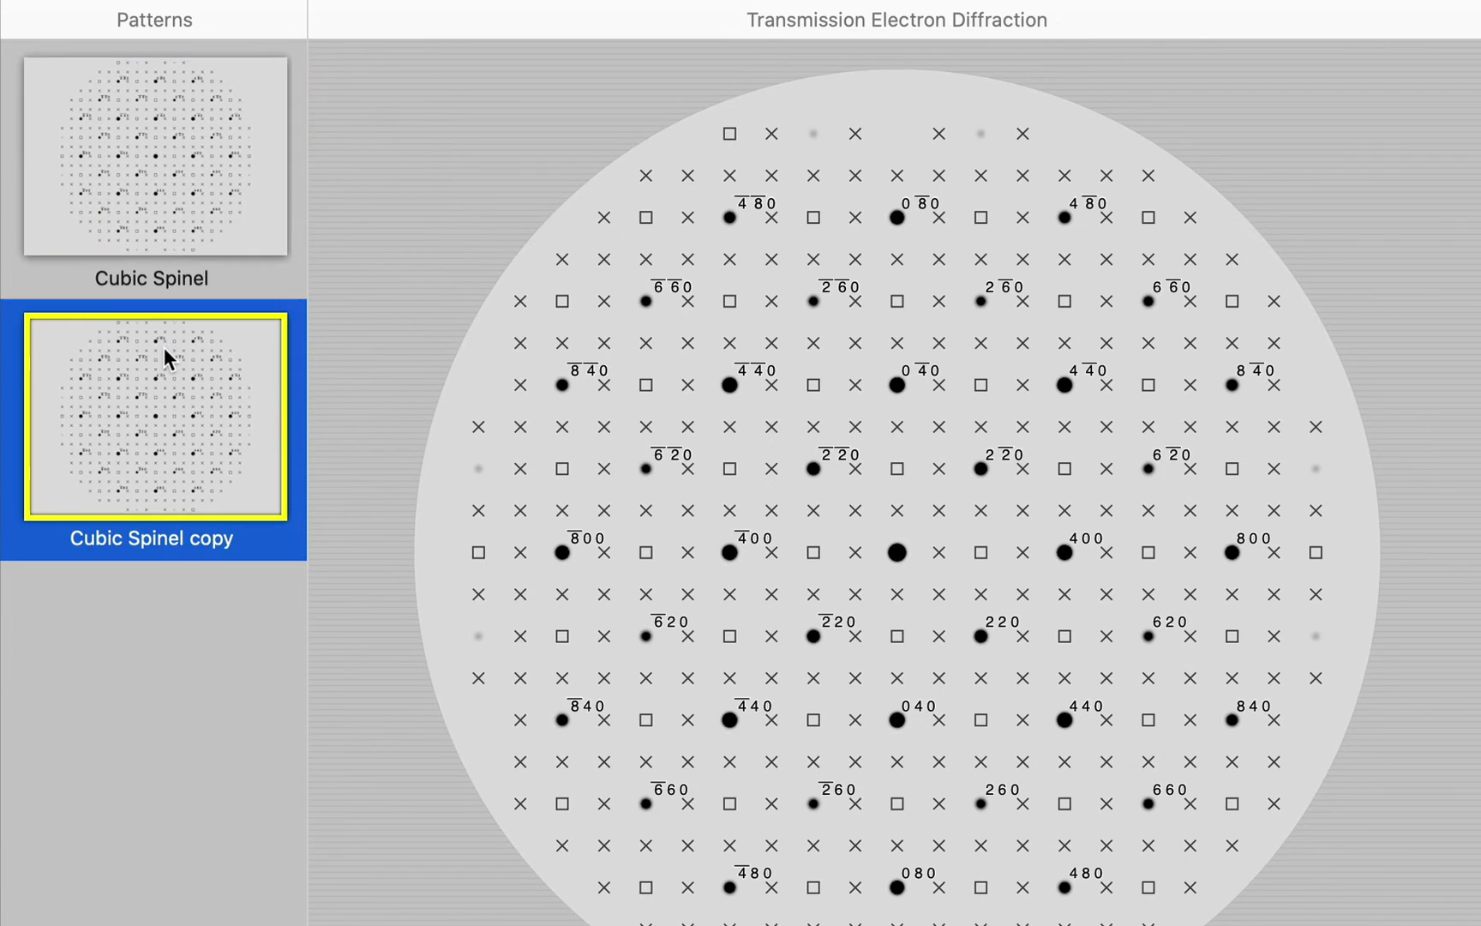
pyautogui.click(179, 538)
pyautogui.doubleClick(217, 538)
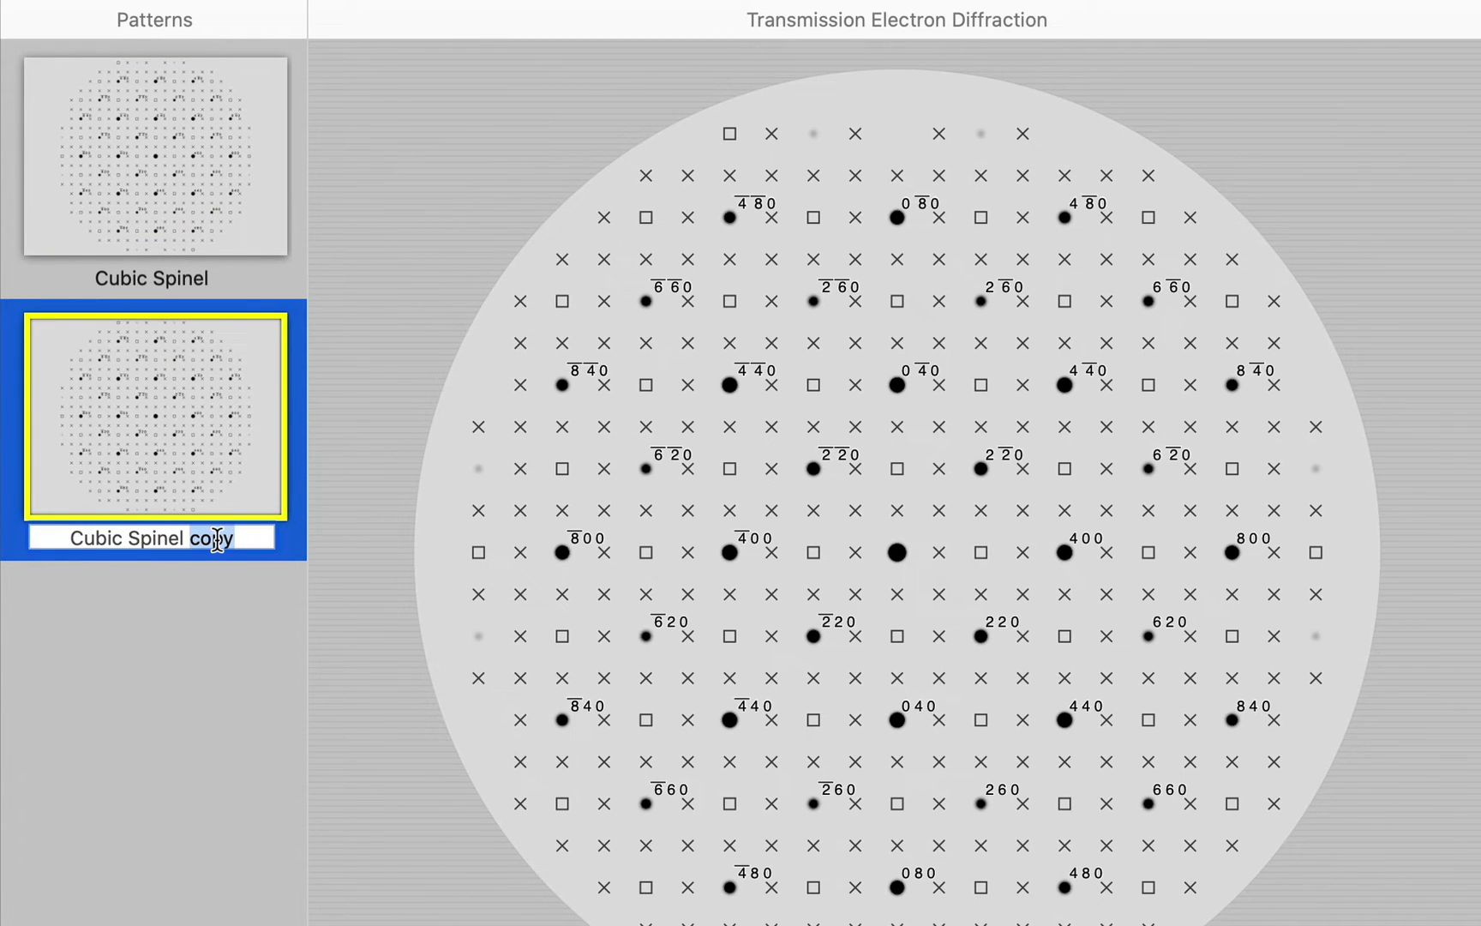
pyautogui.write('- Re')
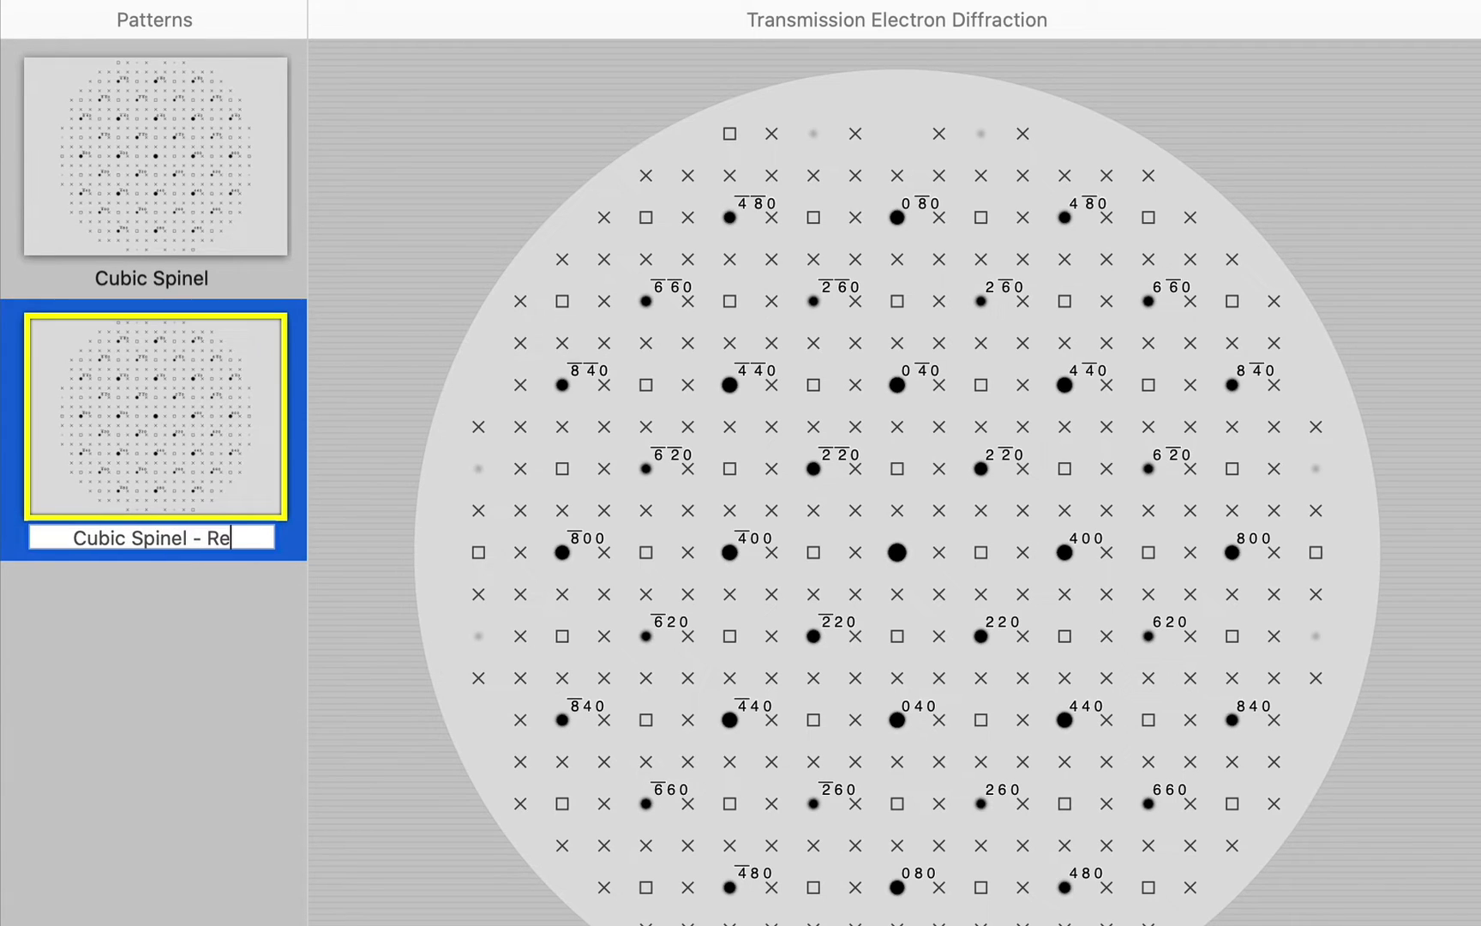
pyautogui.write('ference')
pyautogui.press('Return')
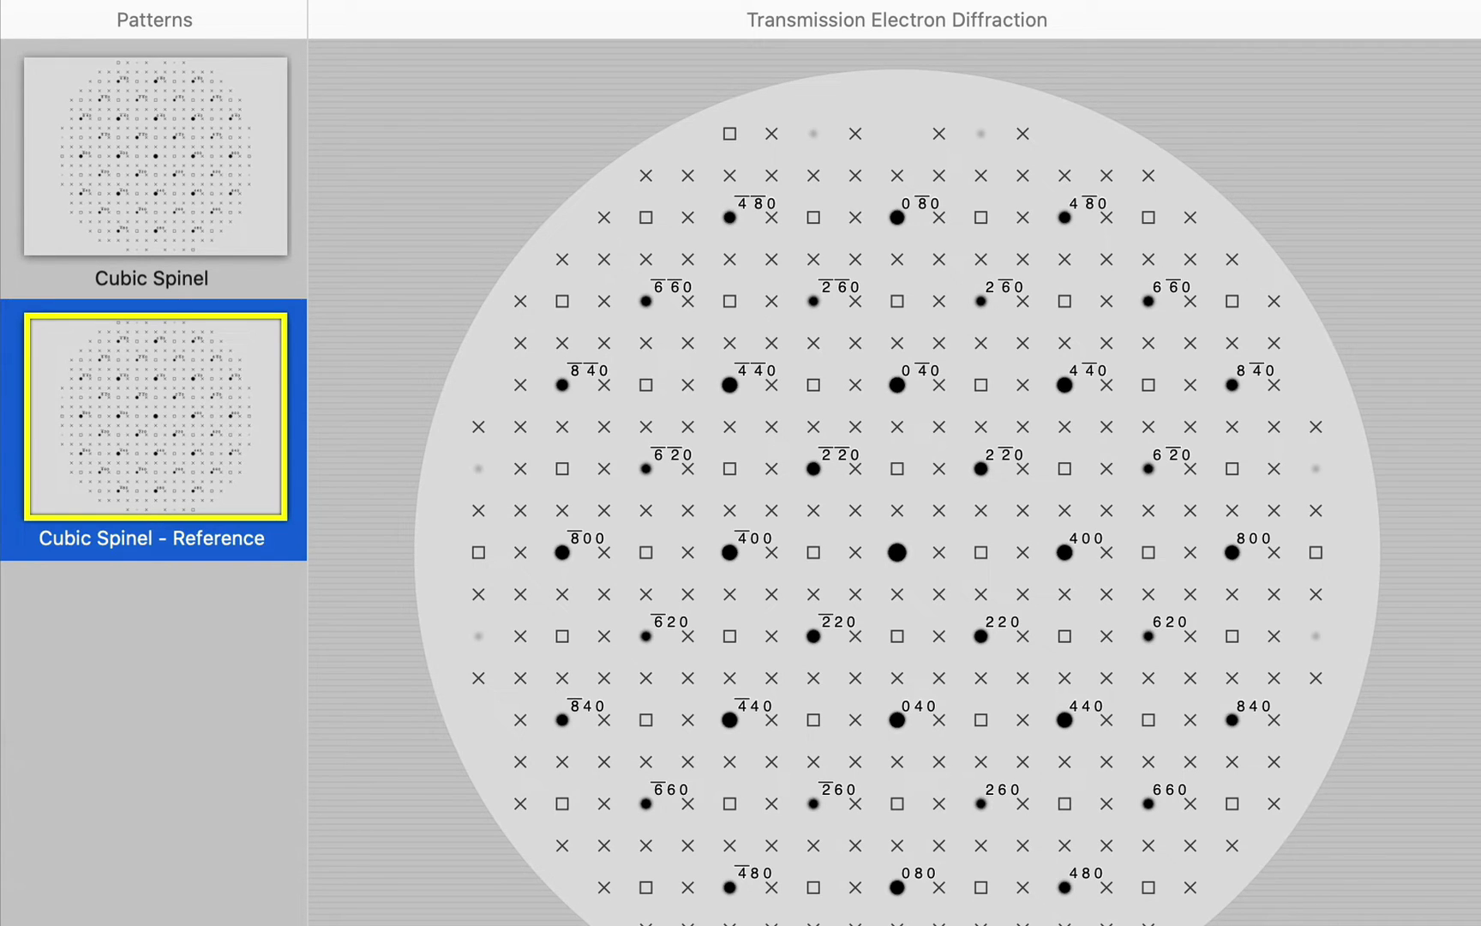
# Rename the original Cubic Spinel pattern as Test Crystal.
pyautogui.click(161, 266)
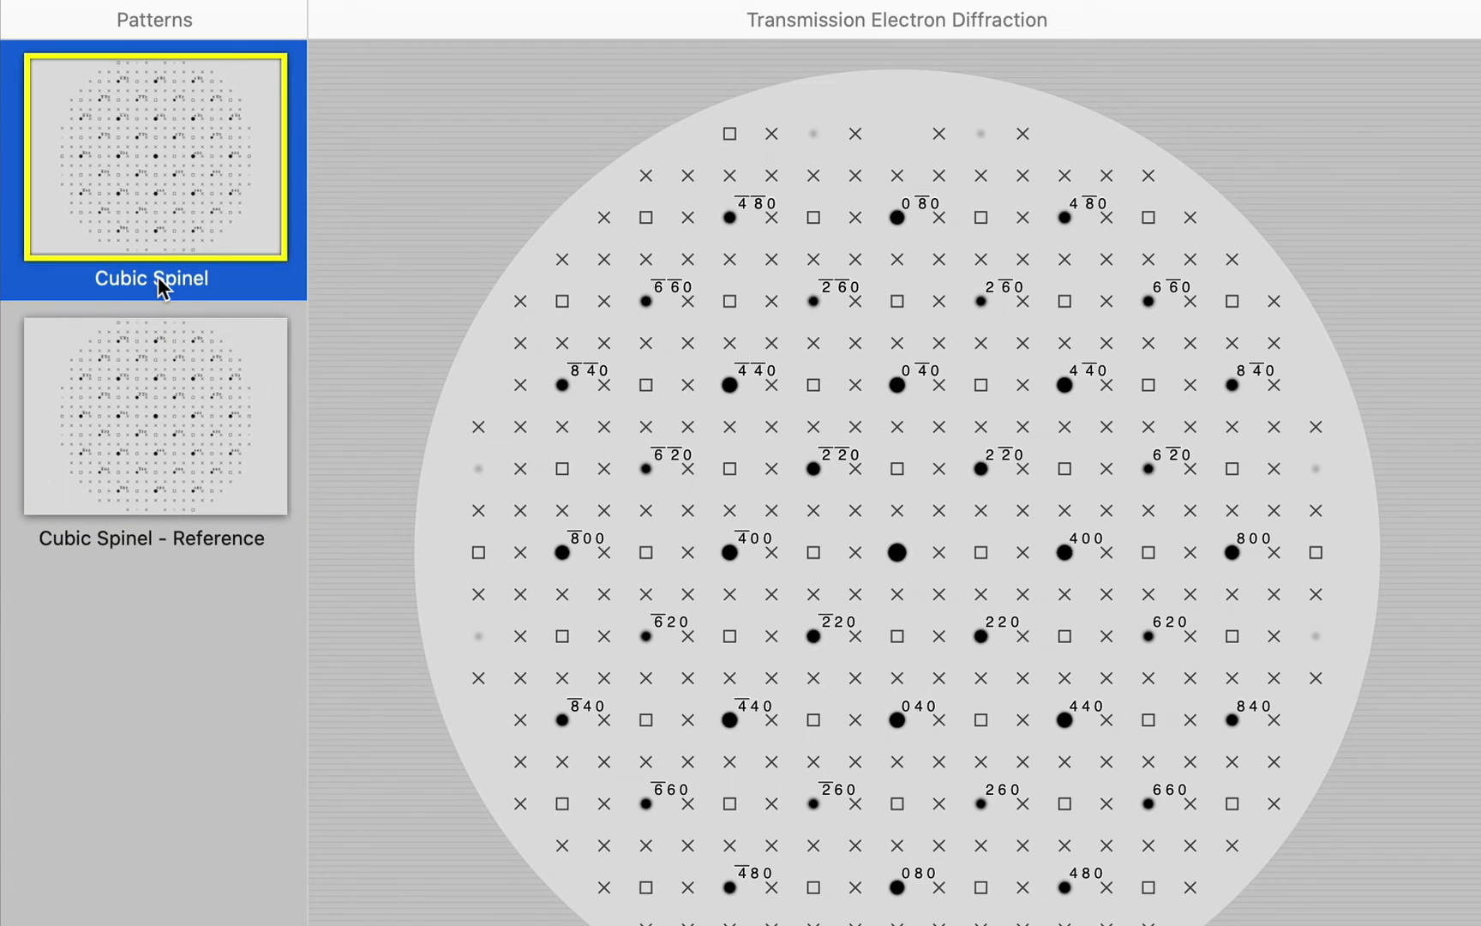
pyautogui.click(161, 281)
pyautogui.write('Tes')
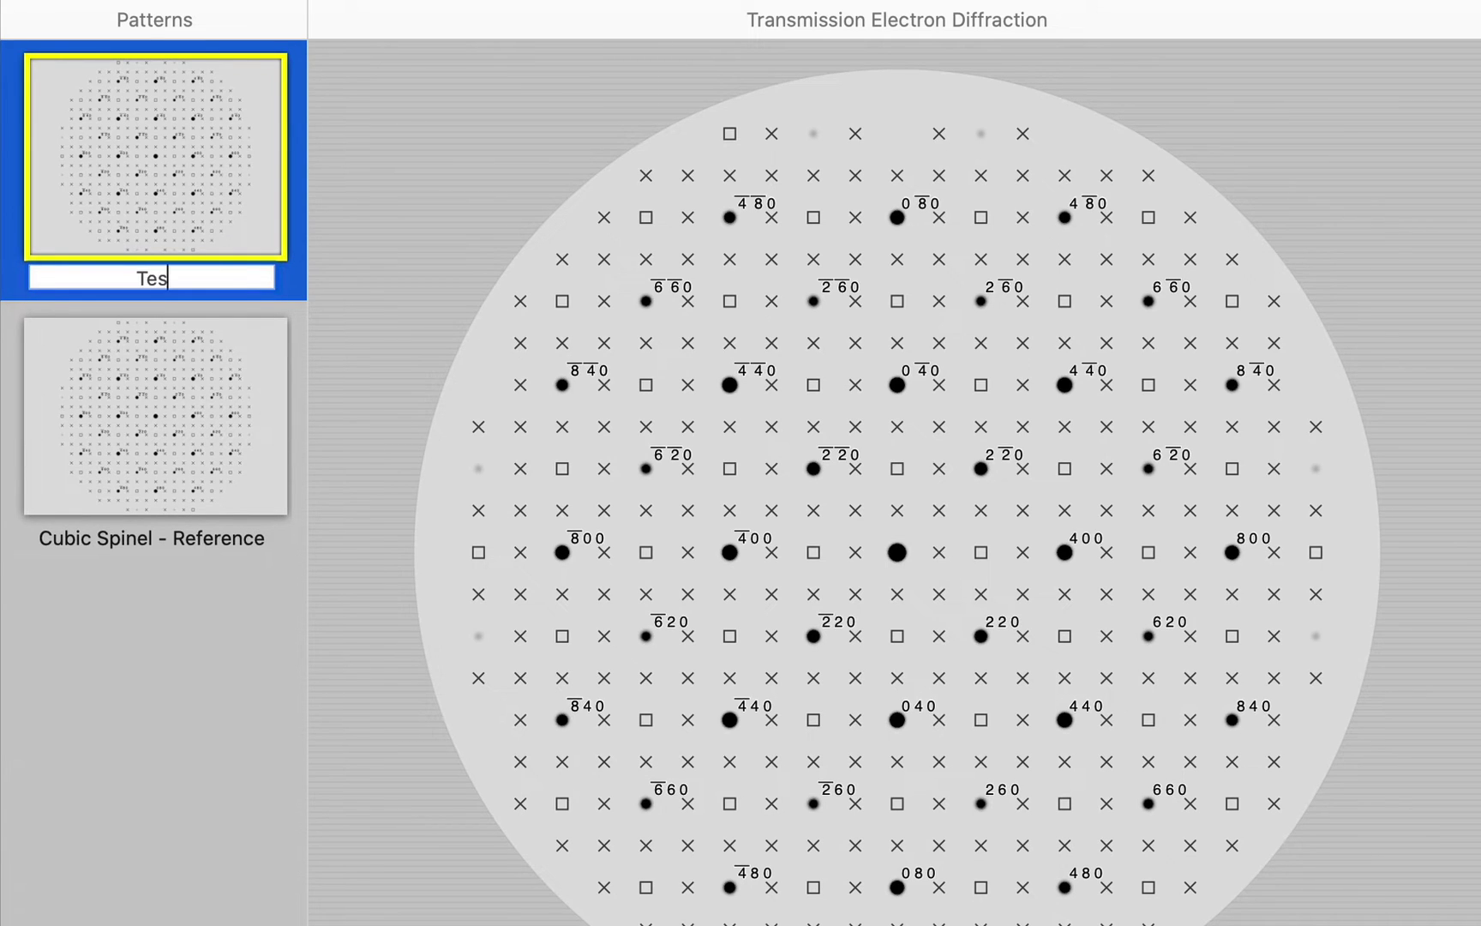
pyautogui.write('t Crystal')
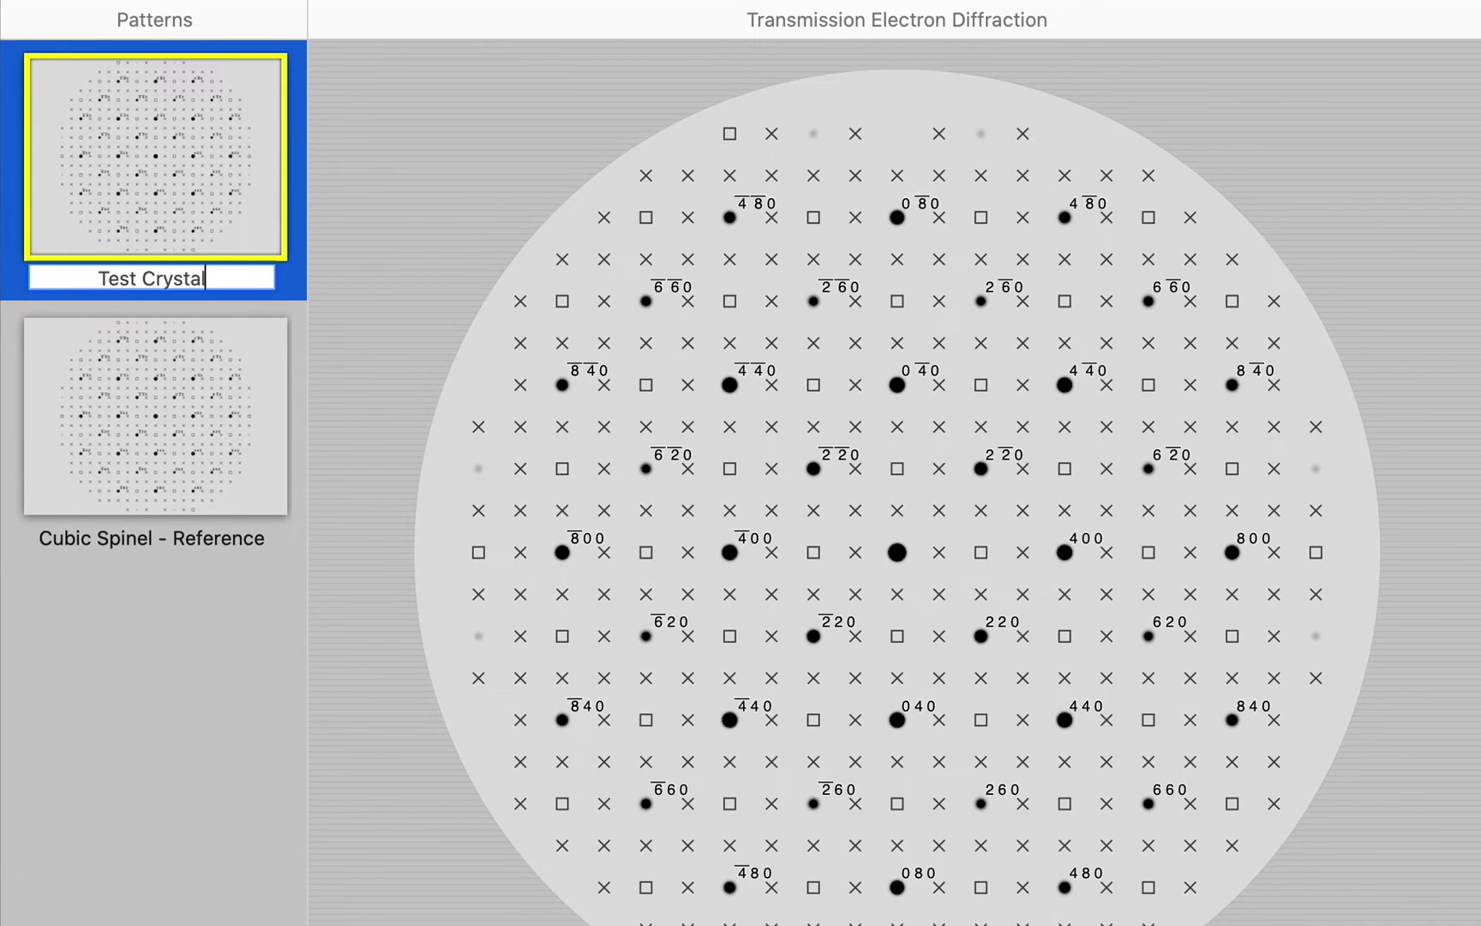
pyautogui.press('Return')
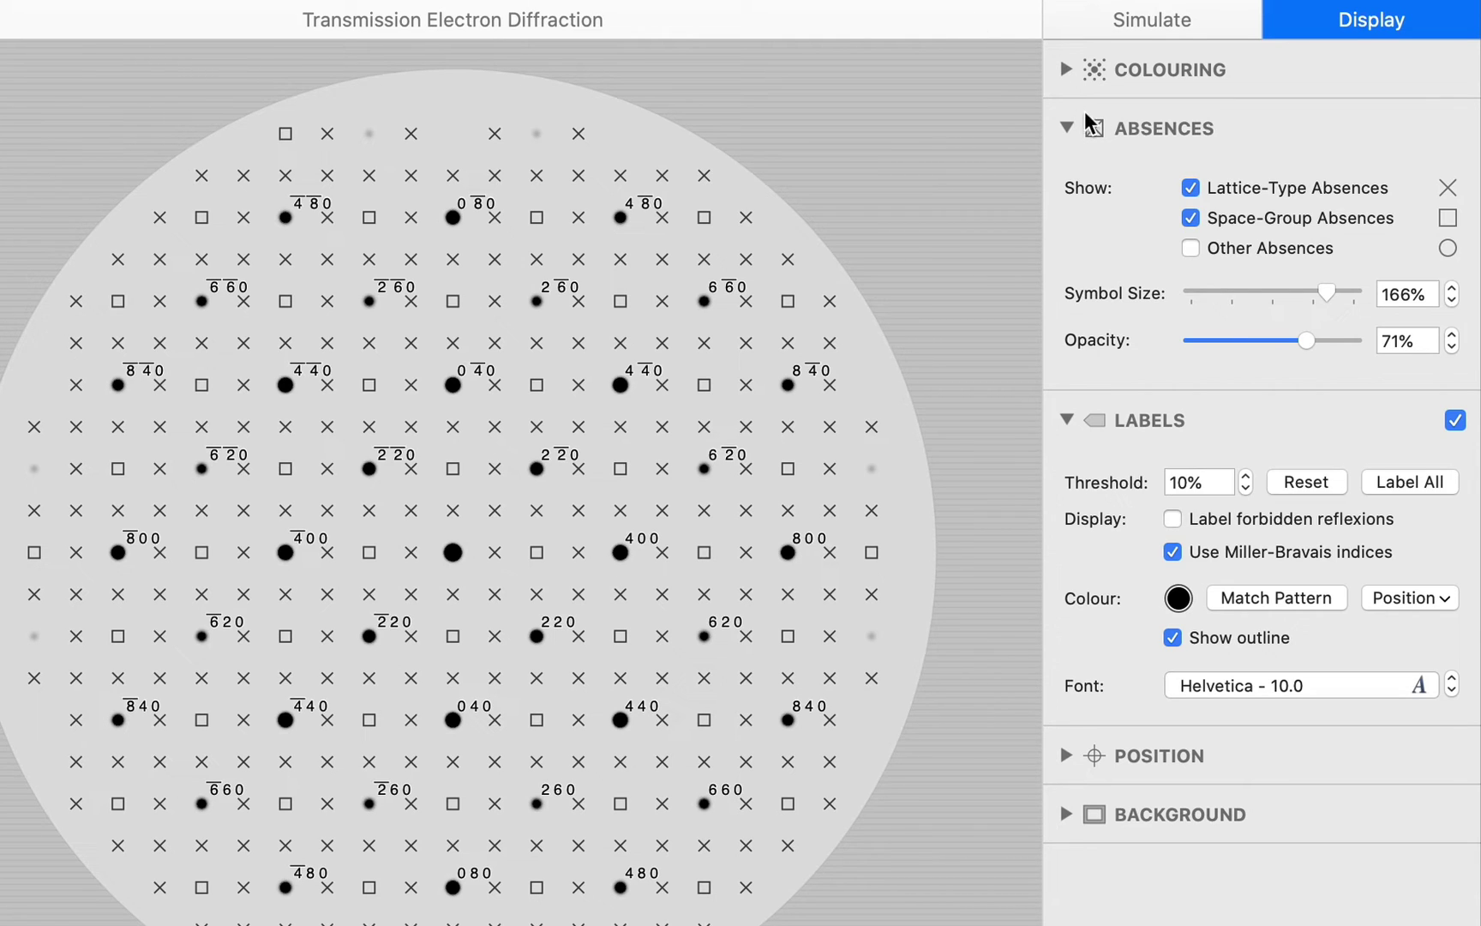
# Colour the Test Crystal pattern red and match its label colour to the pattern.
pyautogui.click(1140, 133)
pyautogui.click(1149, 66)
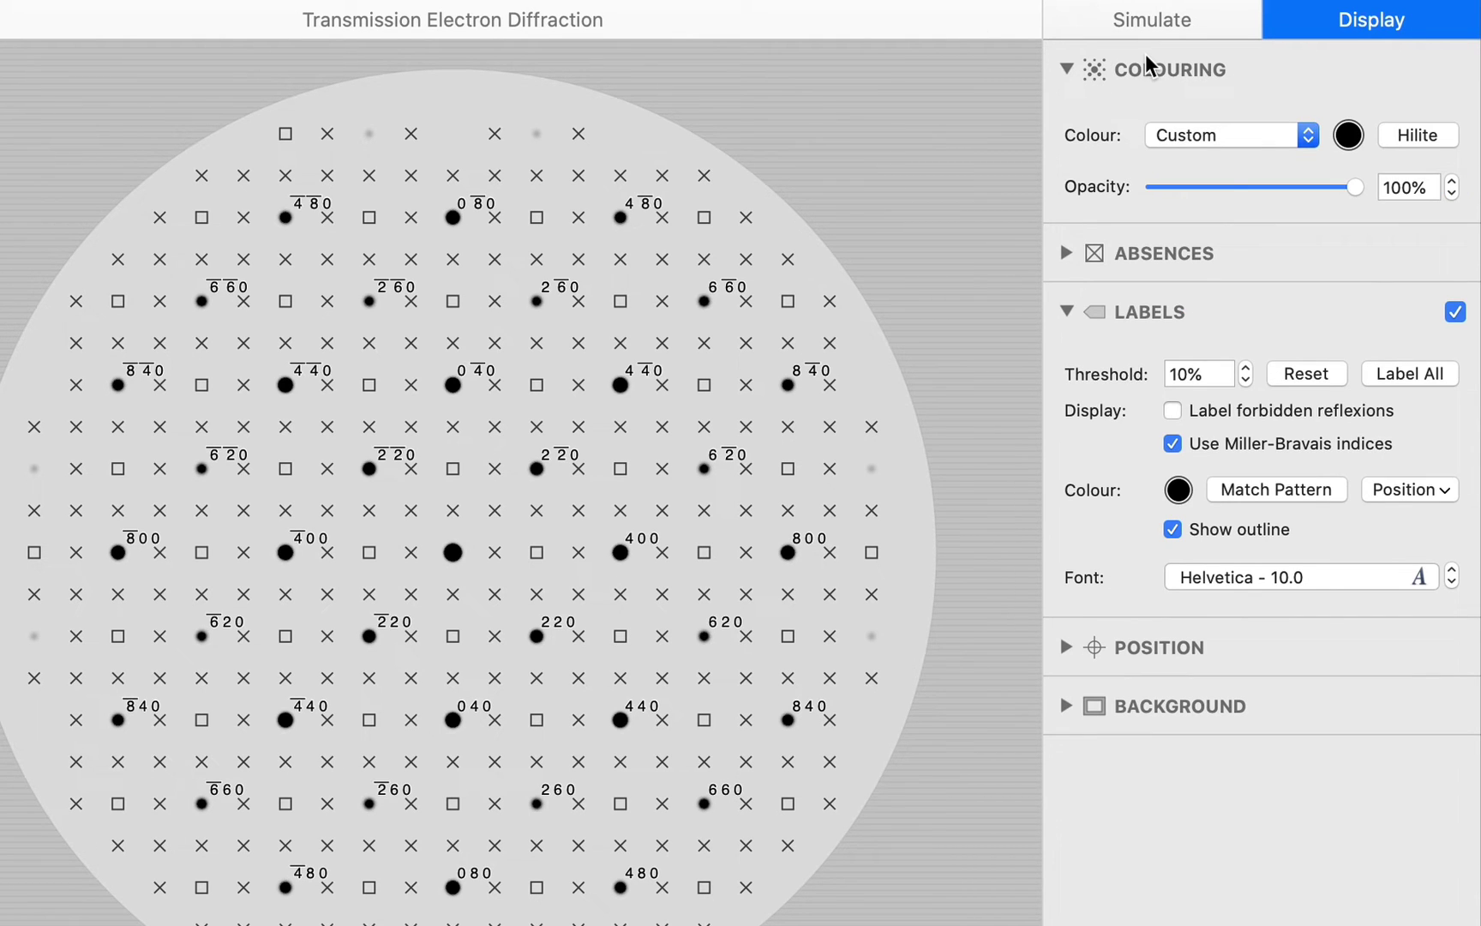
pyautogui.click(1349, 135)
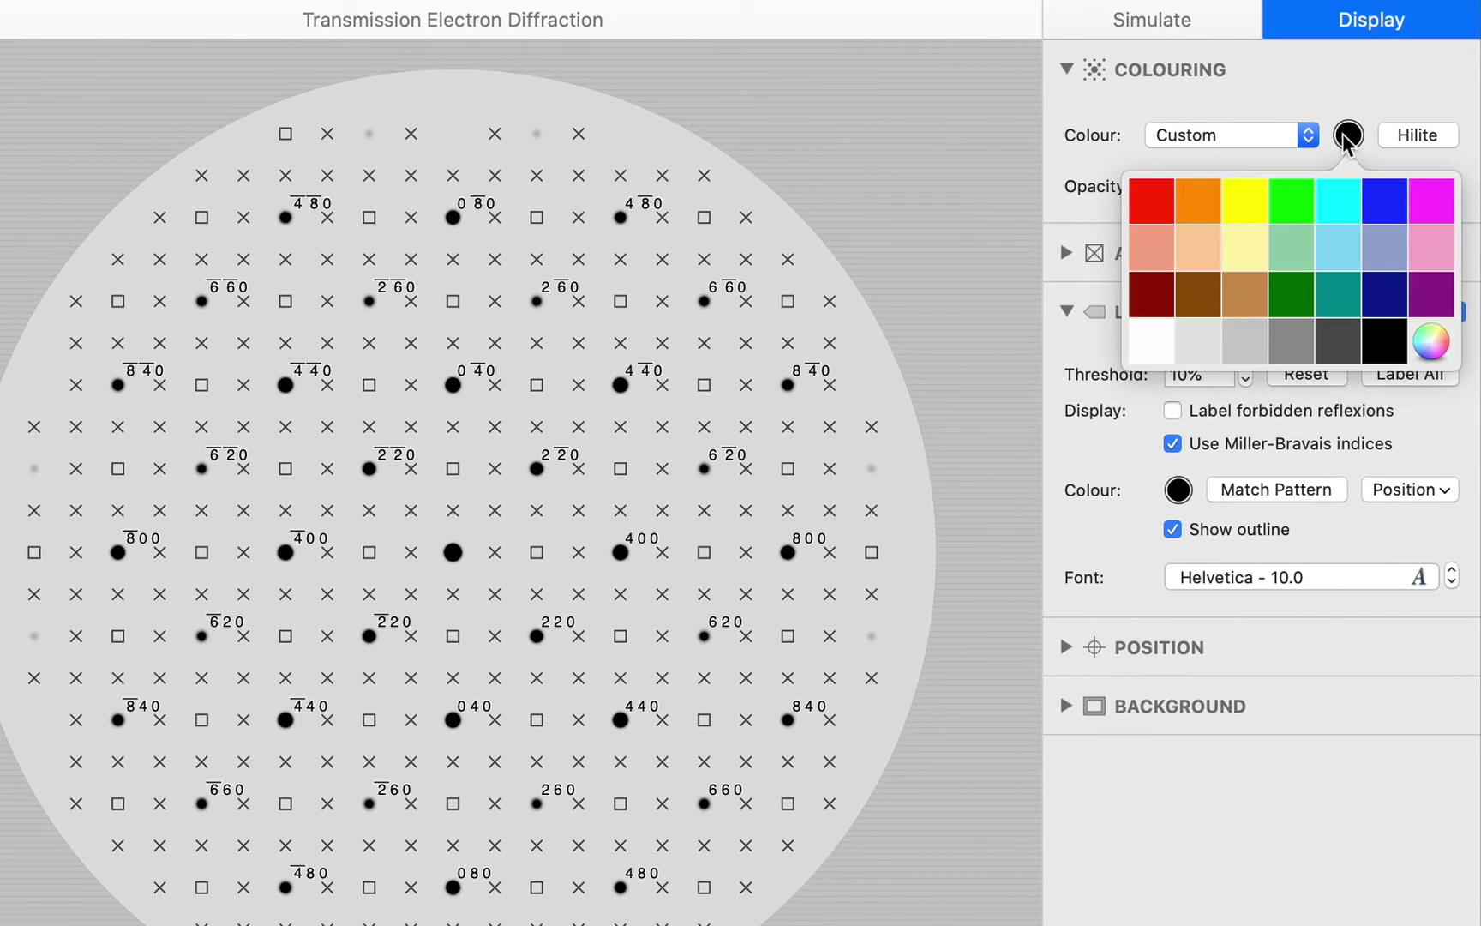
pyautogui.click(1149, 207)
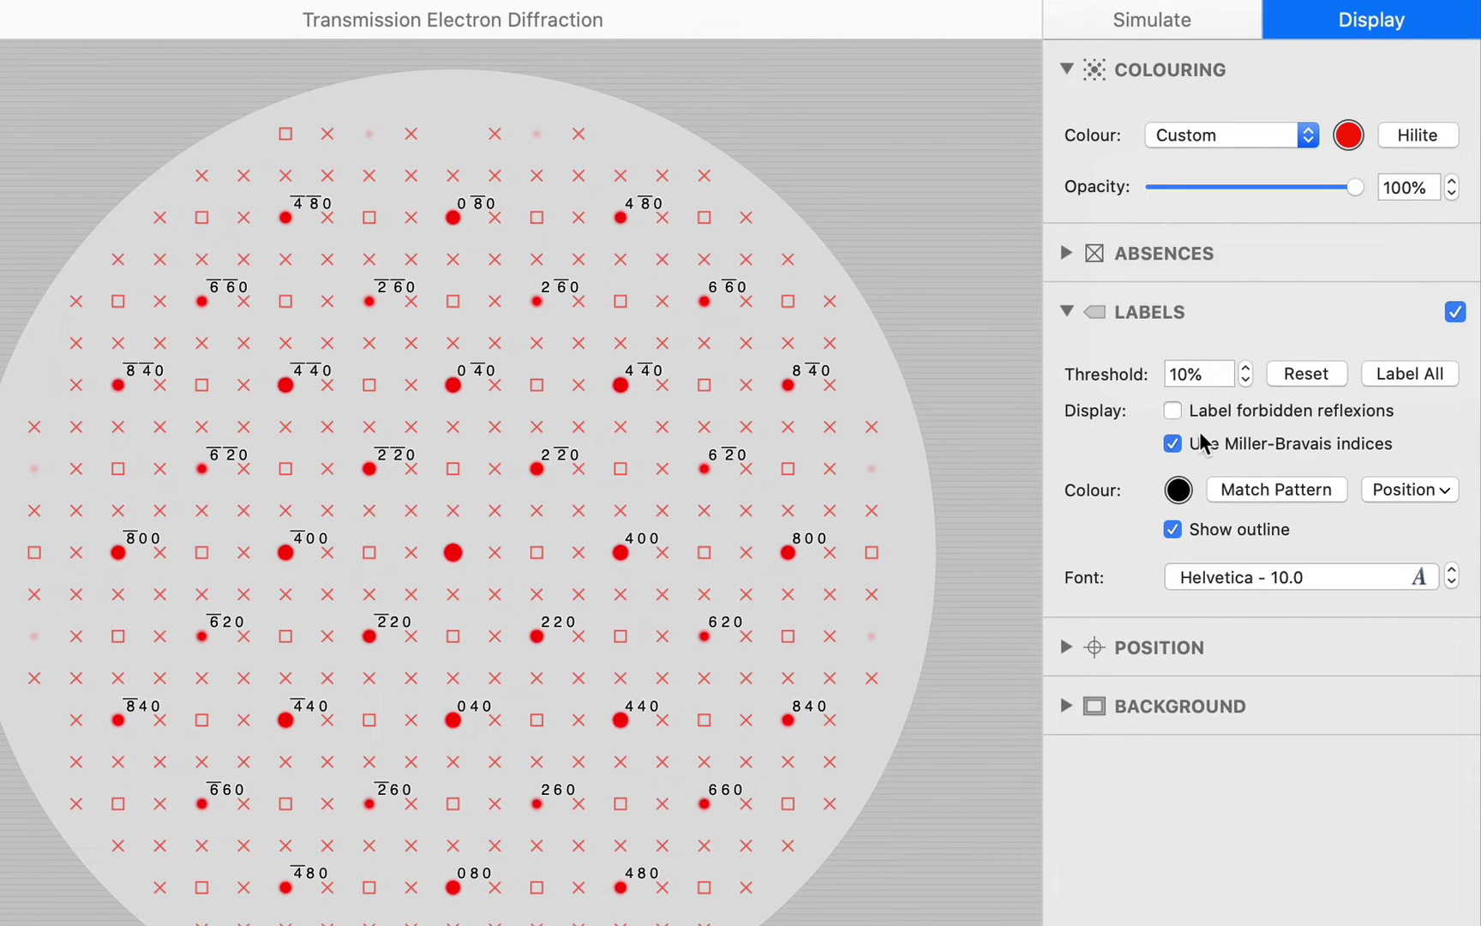
pyautogui.click(1237, 491)
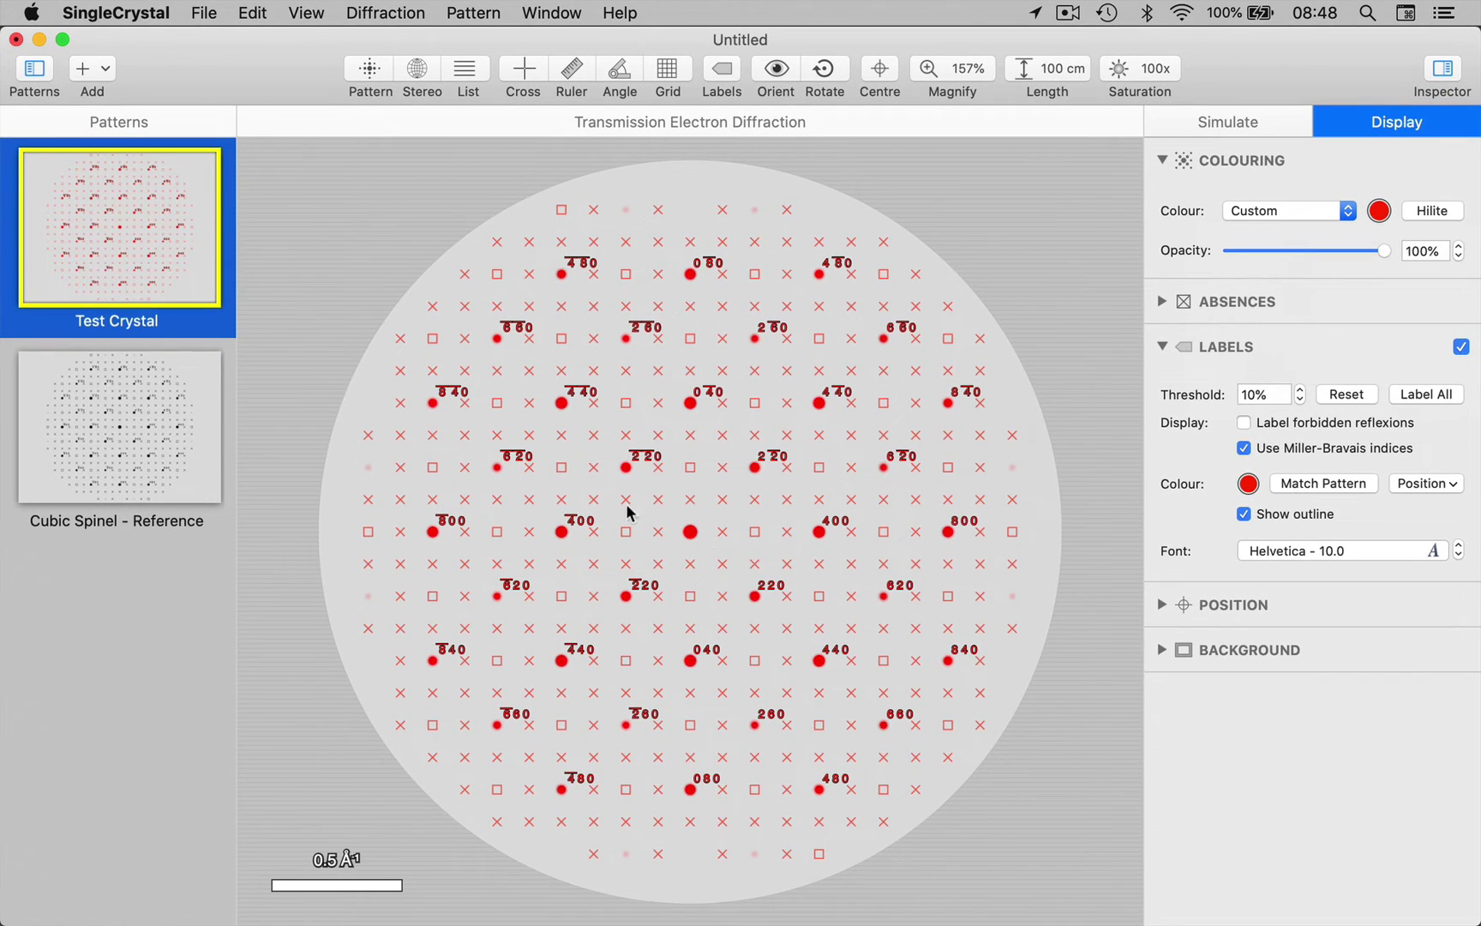
# Turn off the Cubic Spinel - Reference labels and select both patterns for overlay, with Test Crystal active.
pyautogui.click(134, 429)
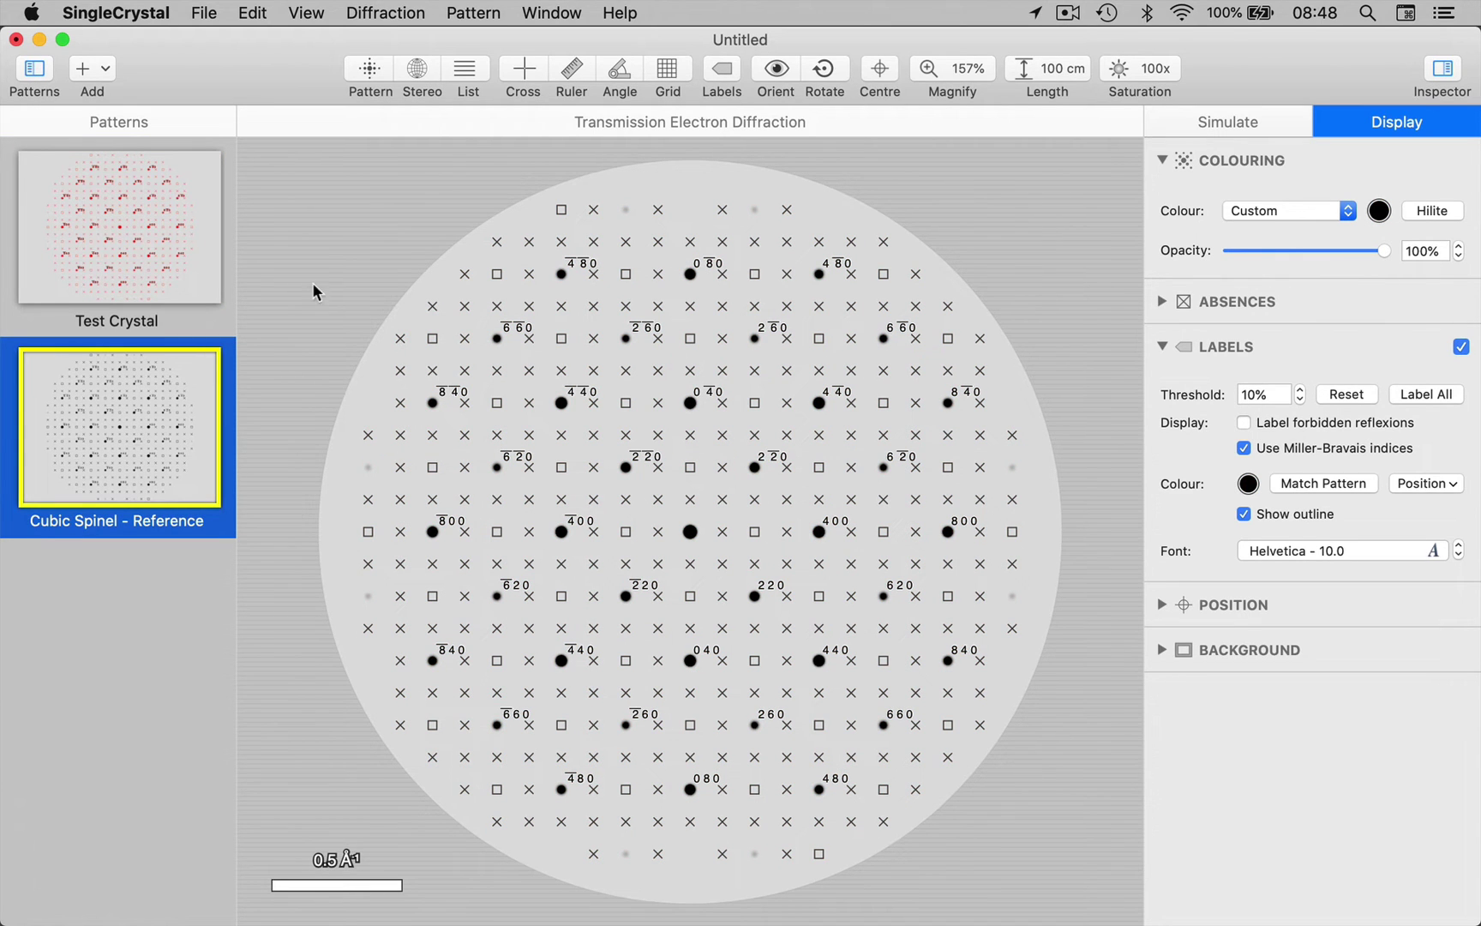
pyautogui.click(726, 70)
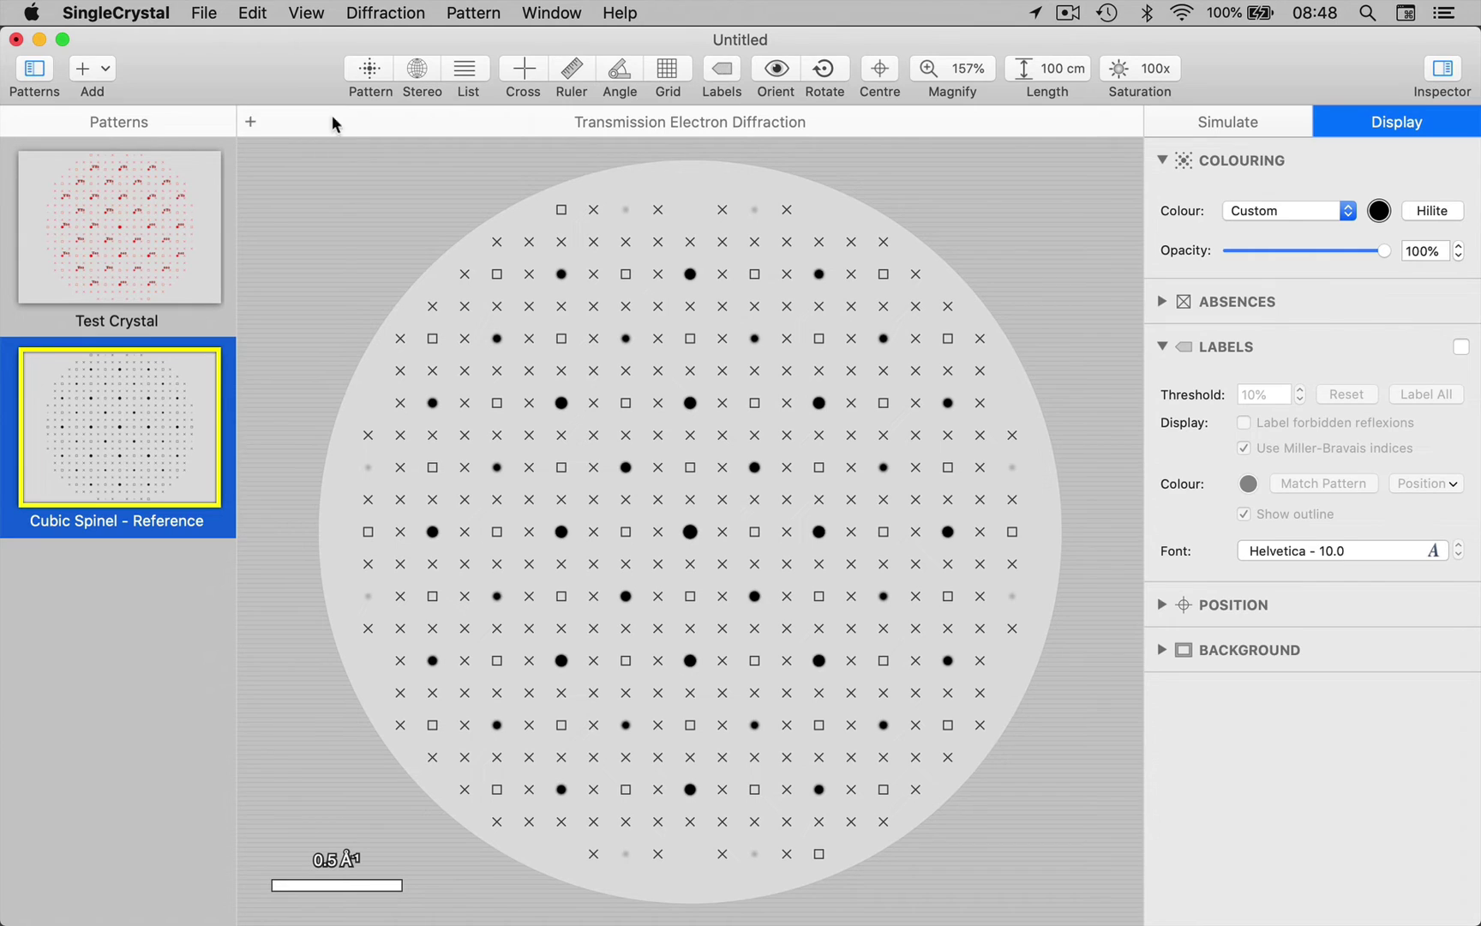
pyautogui.keyDown('super'); pyautogui.click(157, 213); pyautogui.keyUp('super')
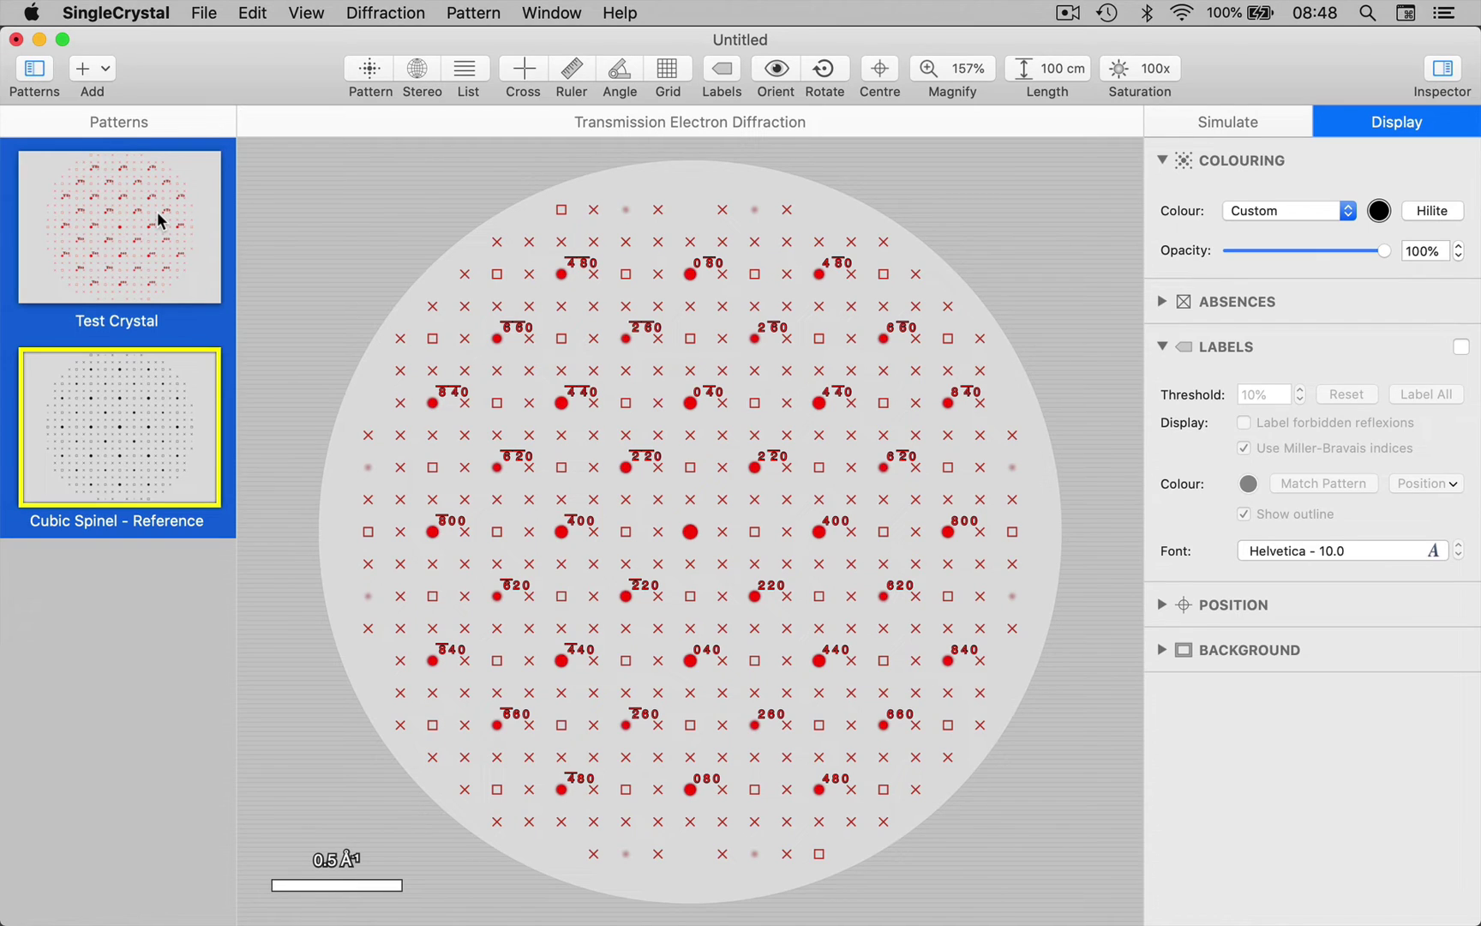
pyautogui.click(157, 220)
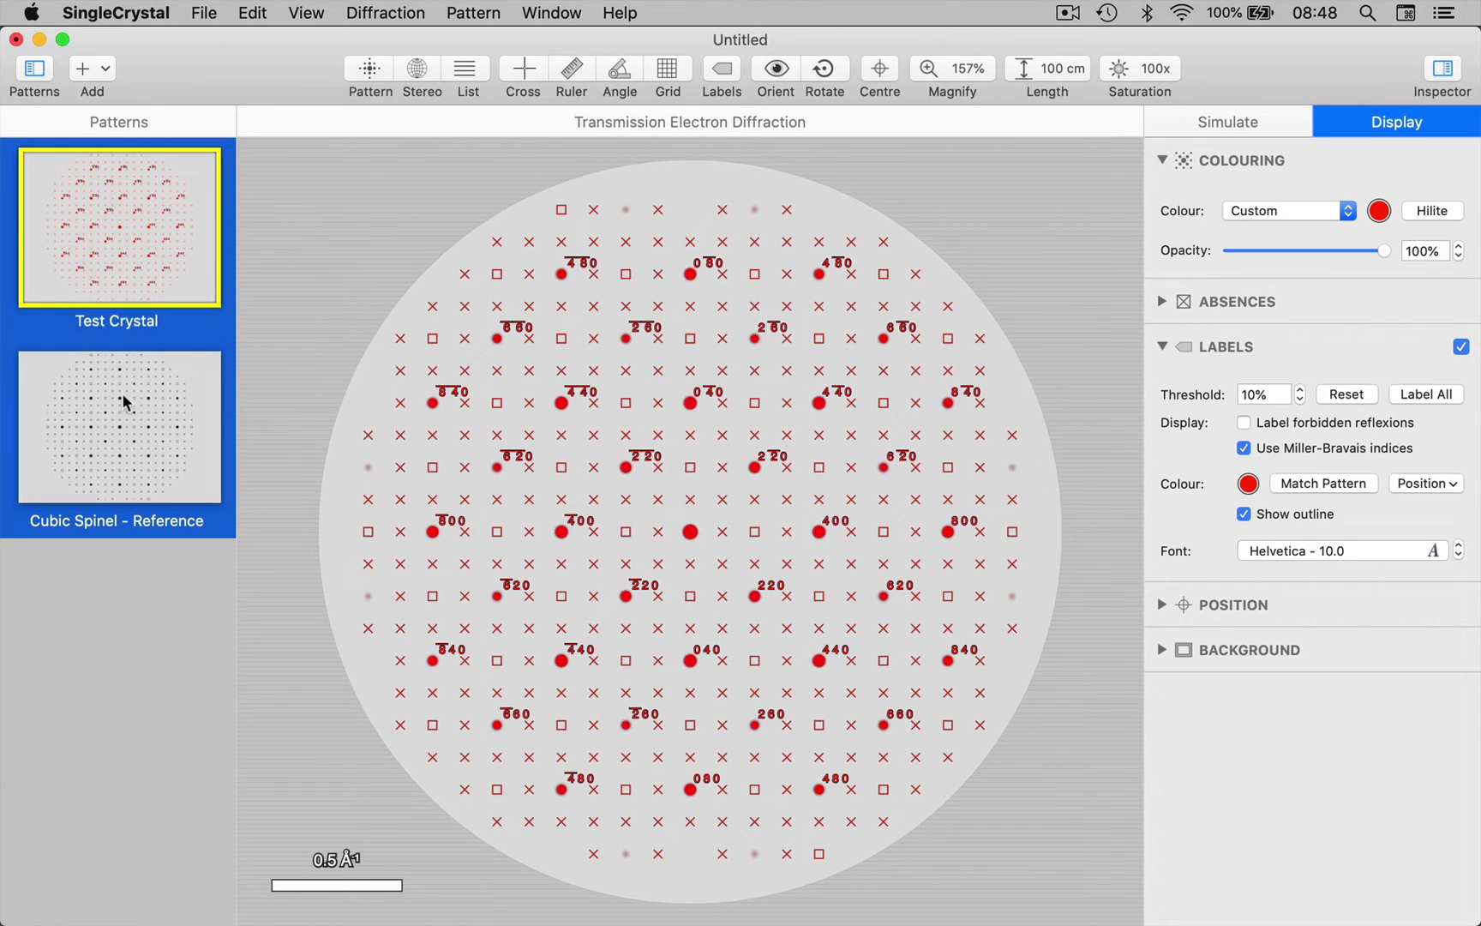
# Reduce the Test Crystal's unit cell volume to 474.8 Å³ for comparison with the reference pattern.
pyautogui.click(1181, 127)
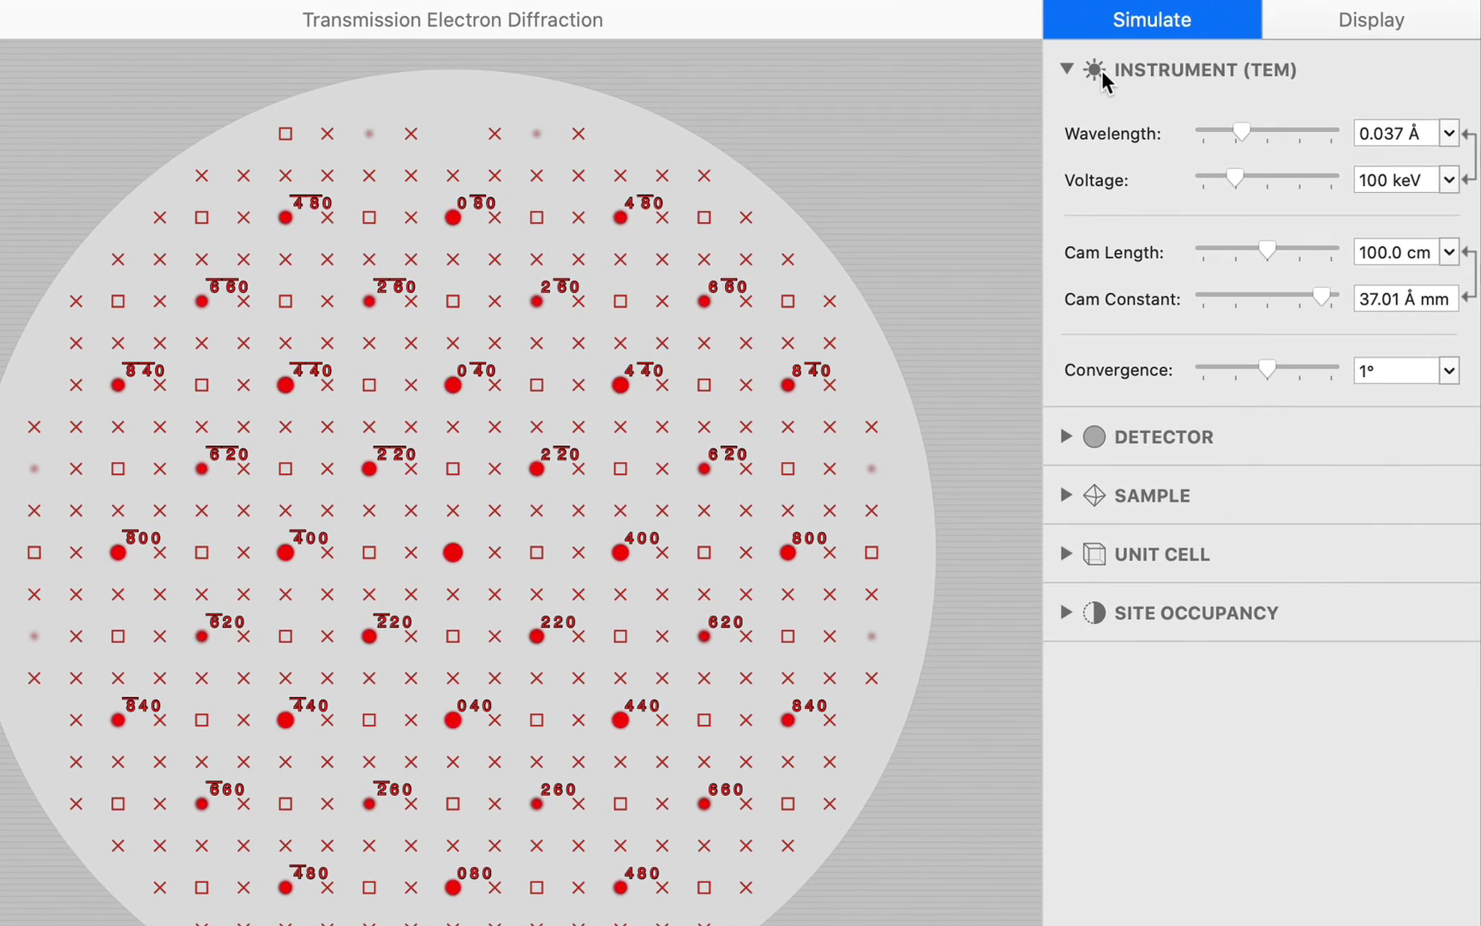
pyautogui.click(1103, 72)
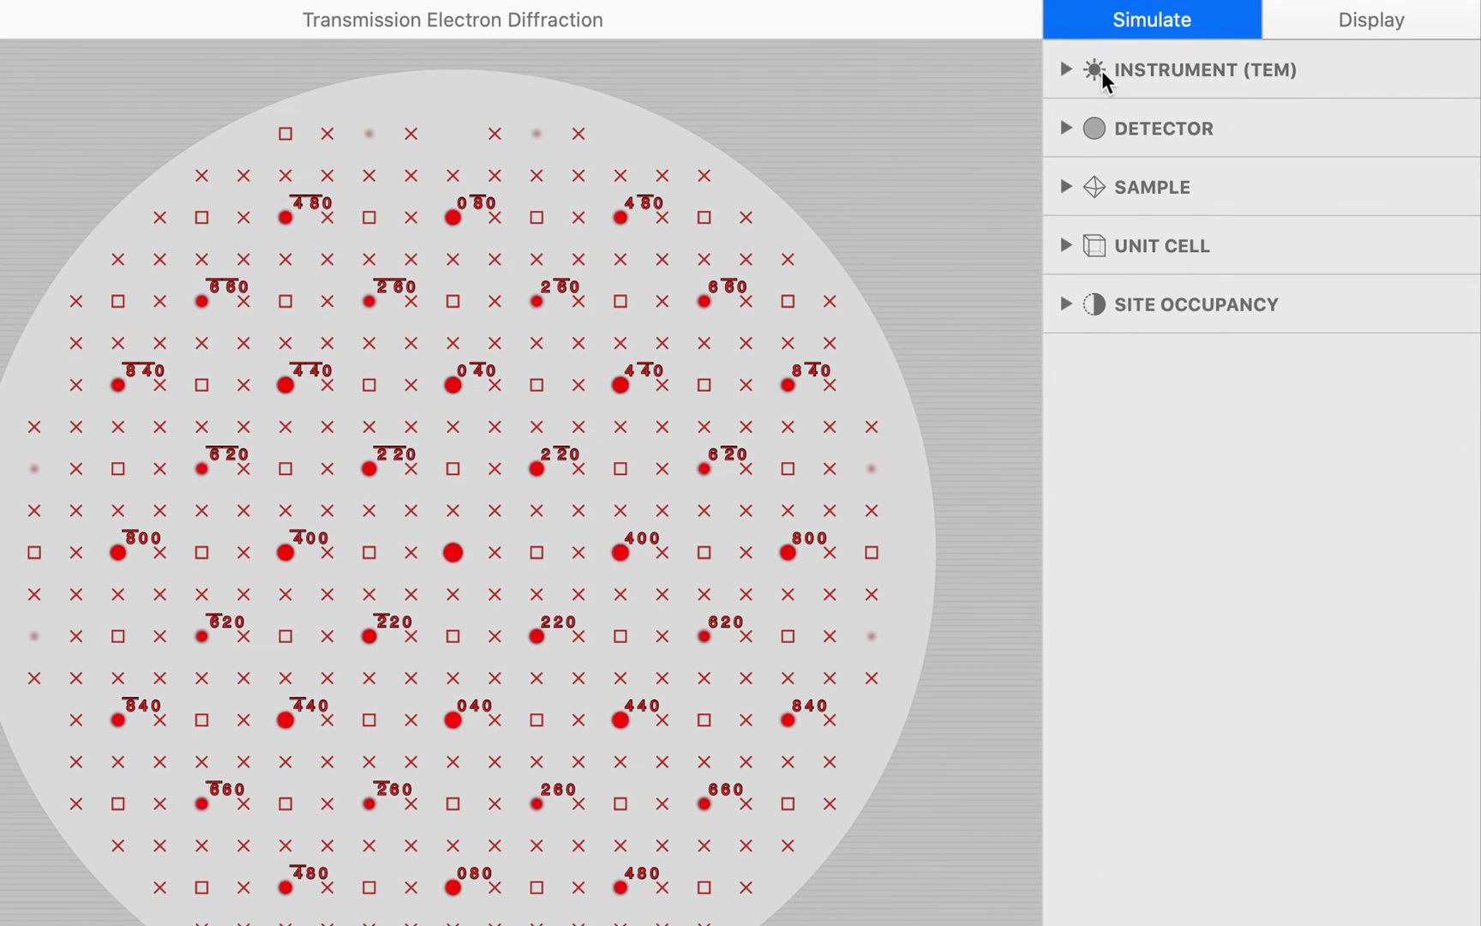
pyautogui.click(1147, 248)
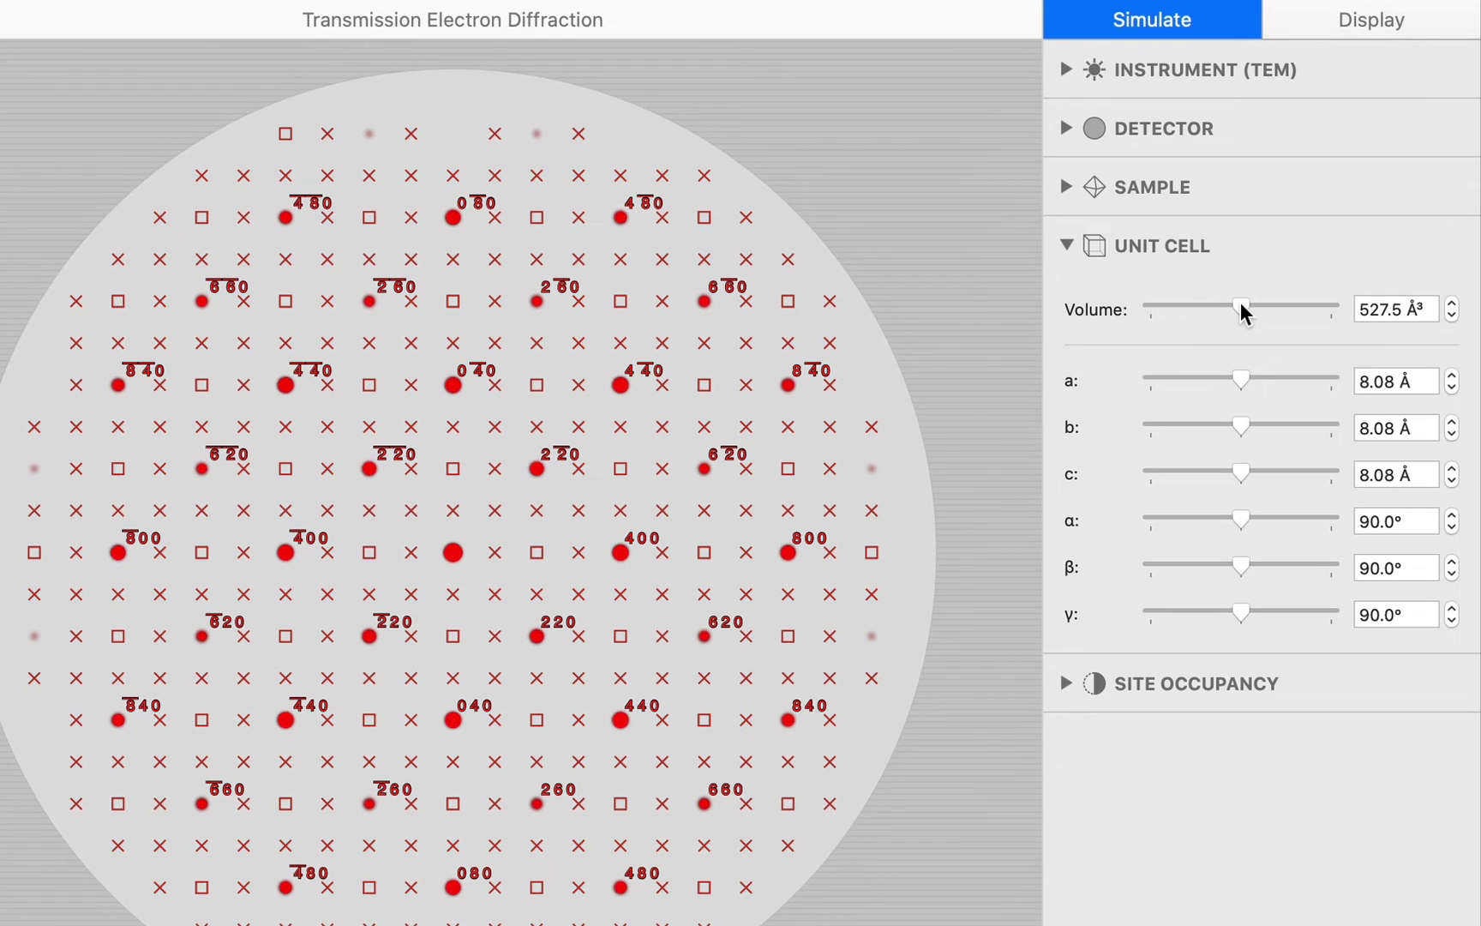
pyautogui.moveTo(1241, 302); pyautogui.dragTo(1150, 307)
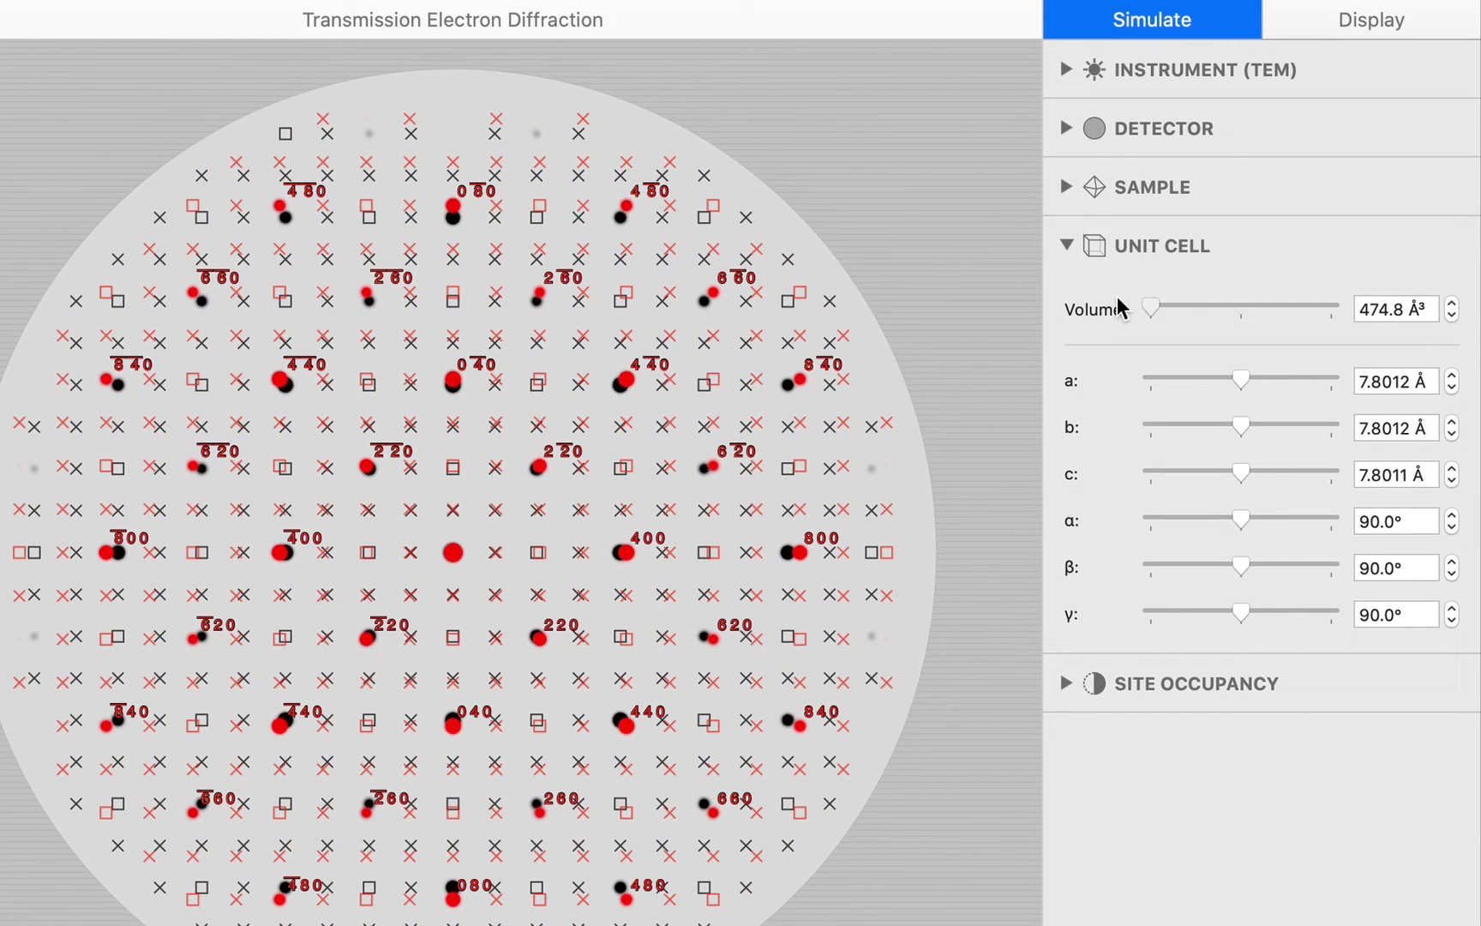
# Restore the Test Crystal's unit cell volume to 527.5 Å³ and try varying the a cell length.
pyautogui.moveTo(1151, 309); pyautogui.dragTo(1240, 322)
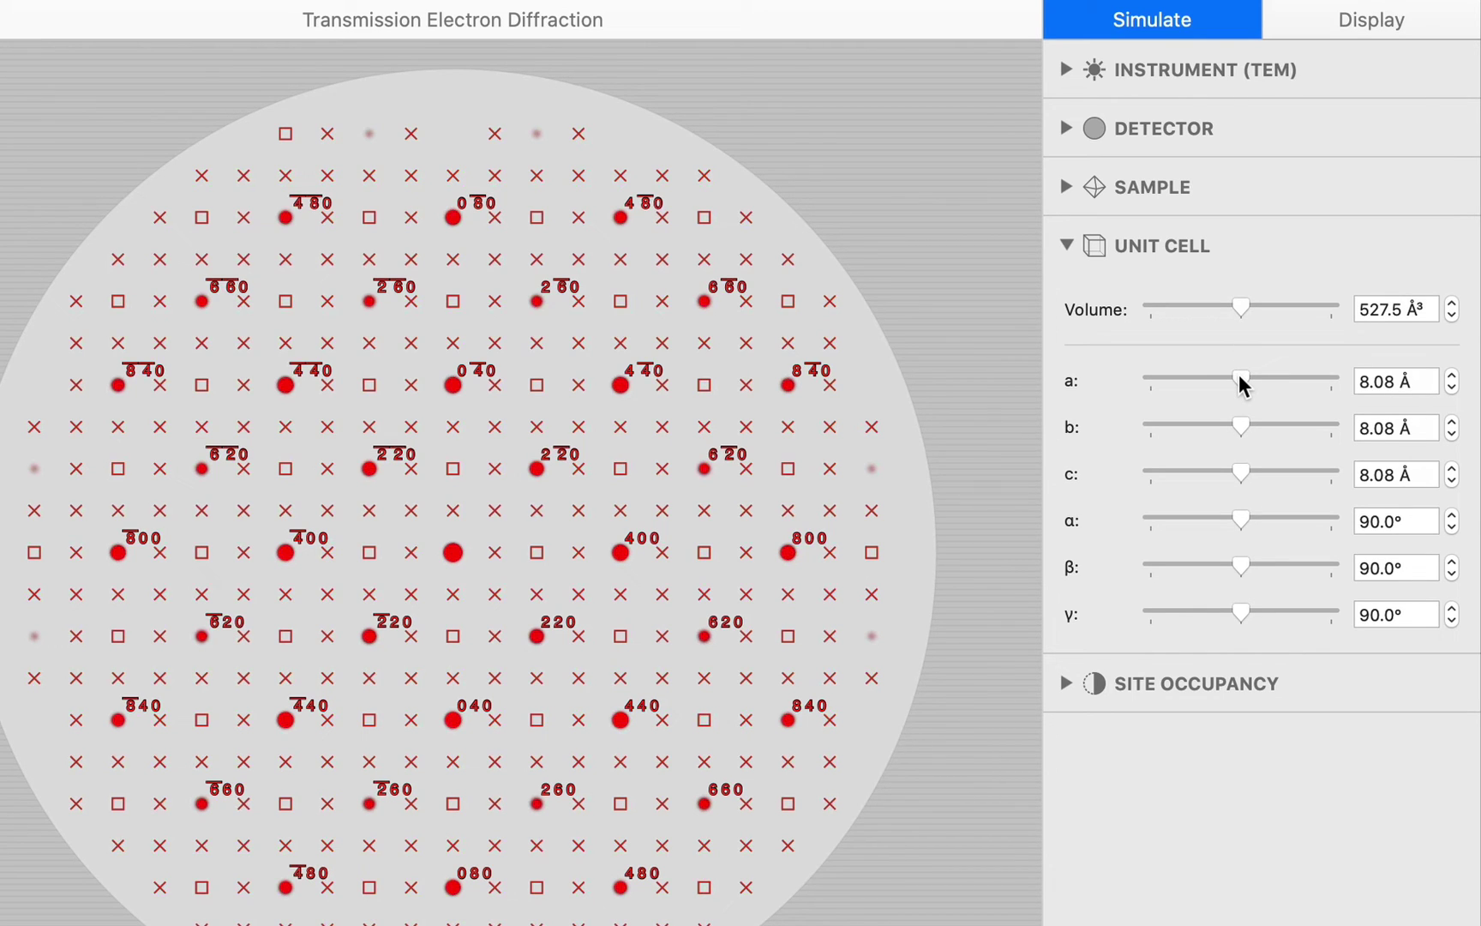
pyautogui.moveTo(1242, 385)
pyautogui.mouseDown()
pyautogui.moveTo(1339, 384)
pyautogui.moveTo(1121, 391)
pyautogui.moveTo(1280, 387)
pyautogui.moveTo(1238, 393)
pyautogui.mouseUp()
pyautogui.click(1200, 254)
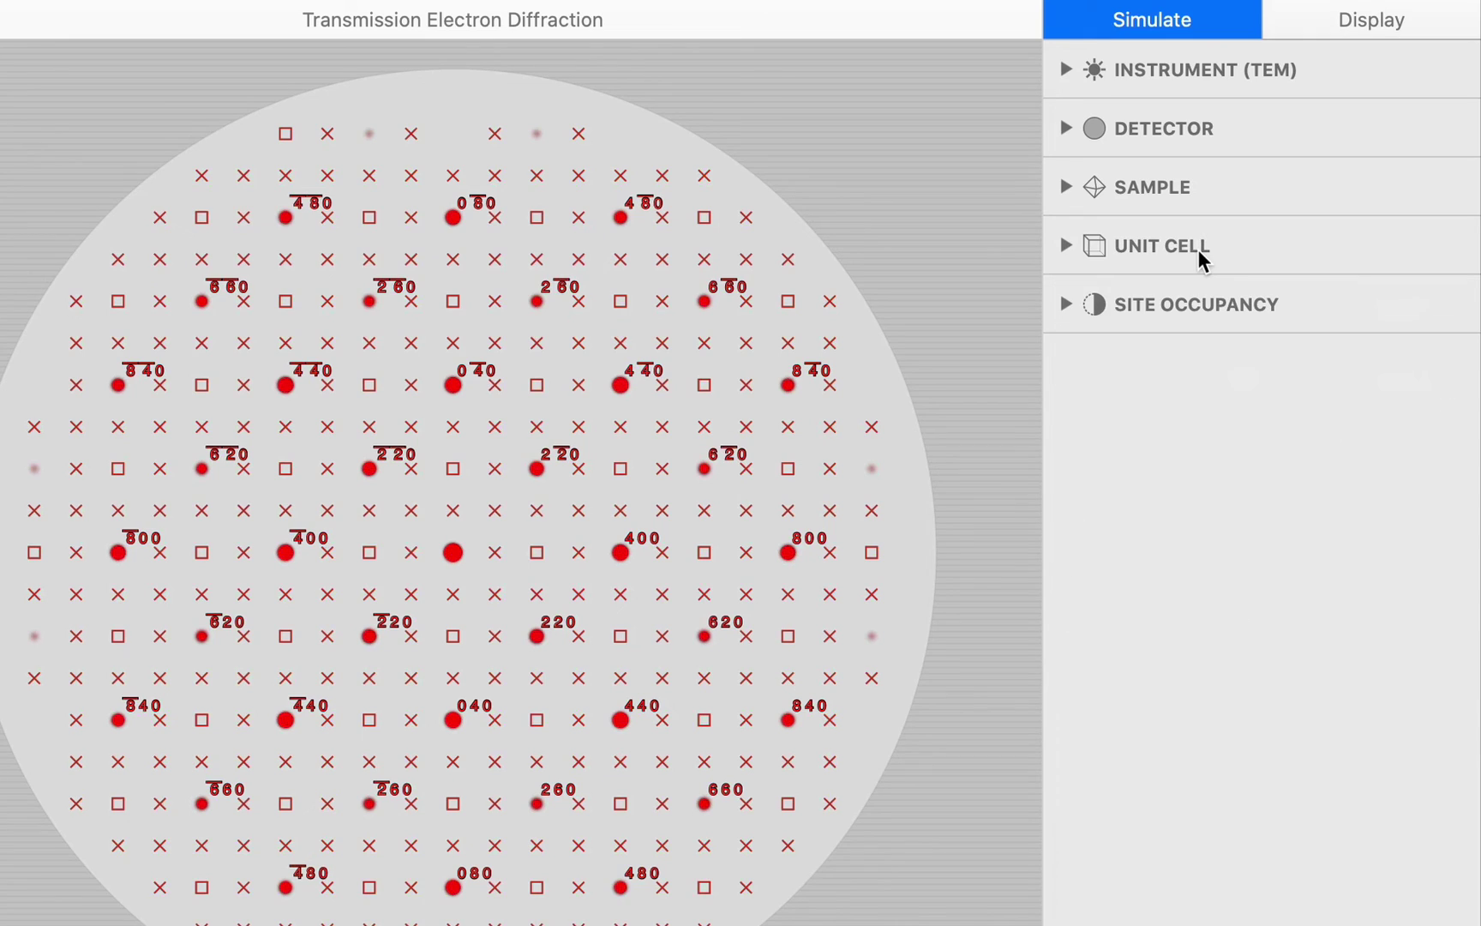
# Add Sr to the Test Crystal's T site and set its occupancy to 1.0000, keeping the occupancy total locked.
pyautogui.click(1197, 306)
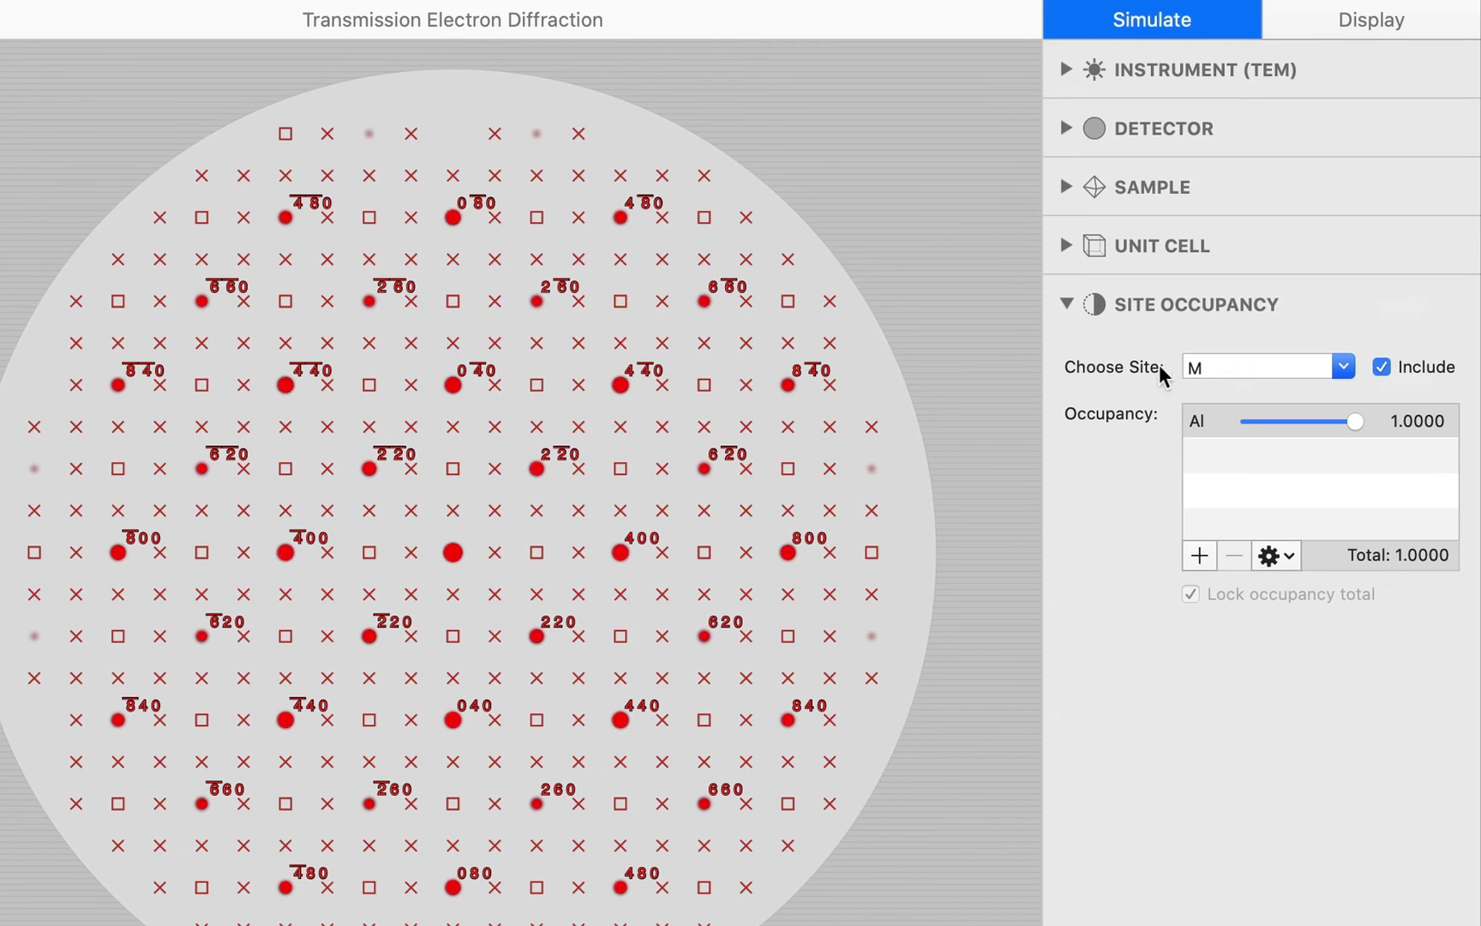
pyautogui.click(1344, 369)
pyautogui.click(1341, 369)
pyautogui.write('T')
pyautogui.press('Return')
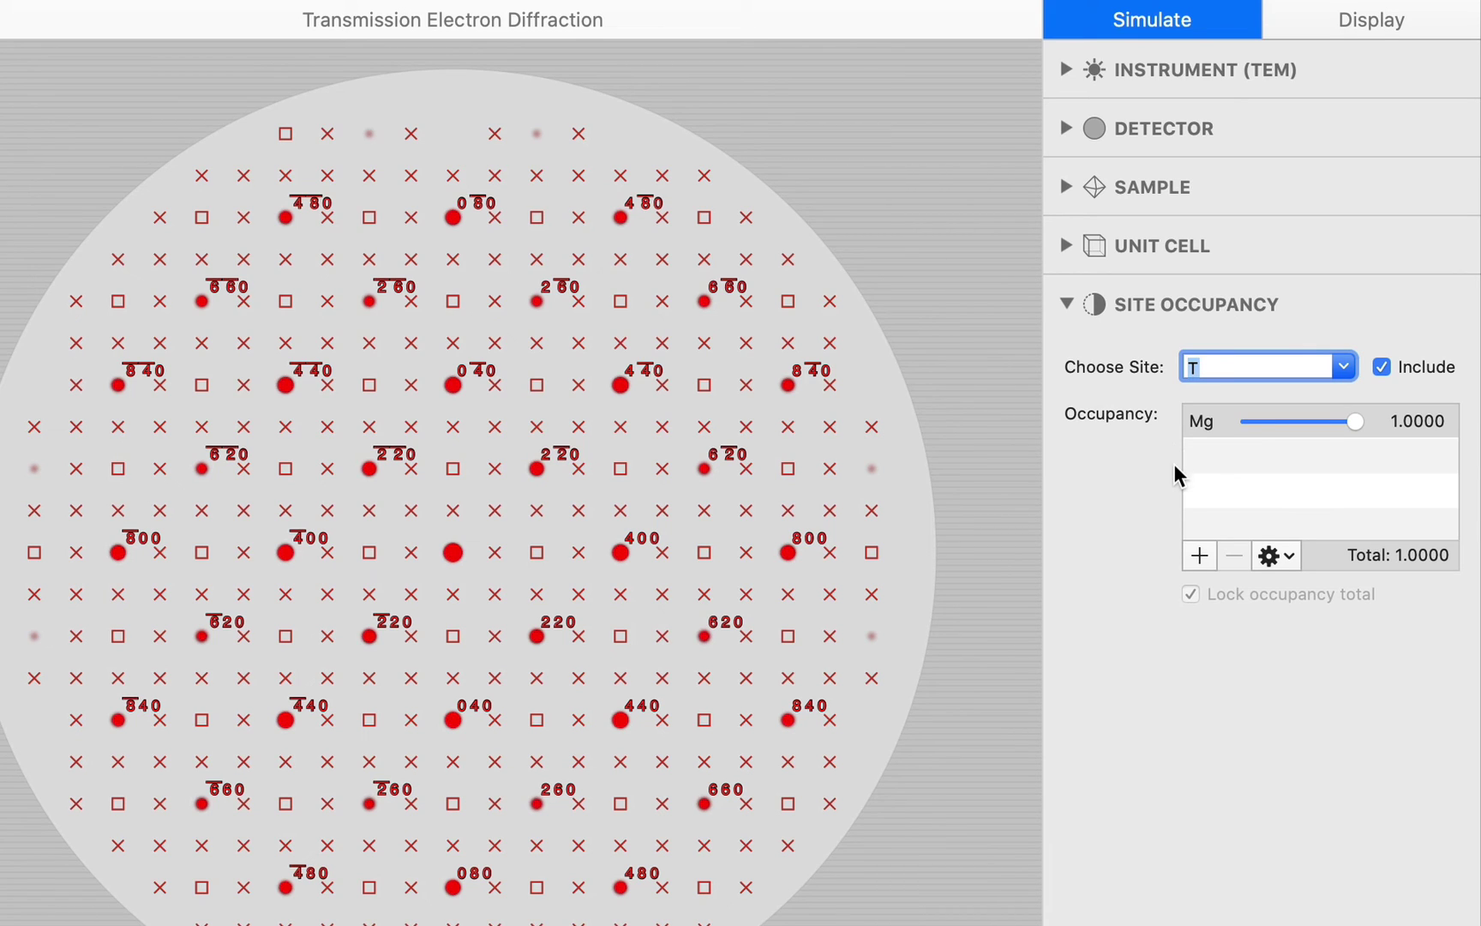
pyautogui.click(1199, 555)
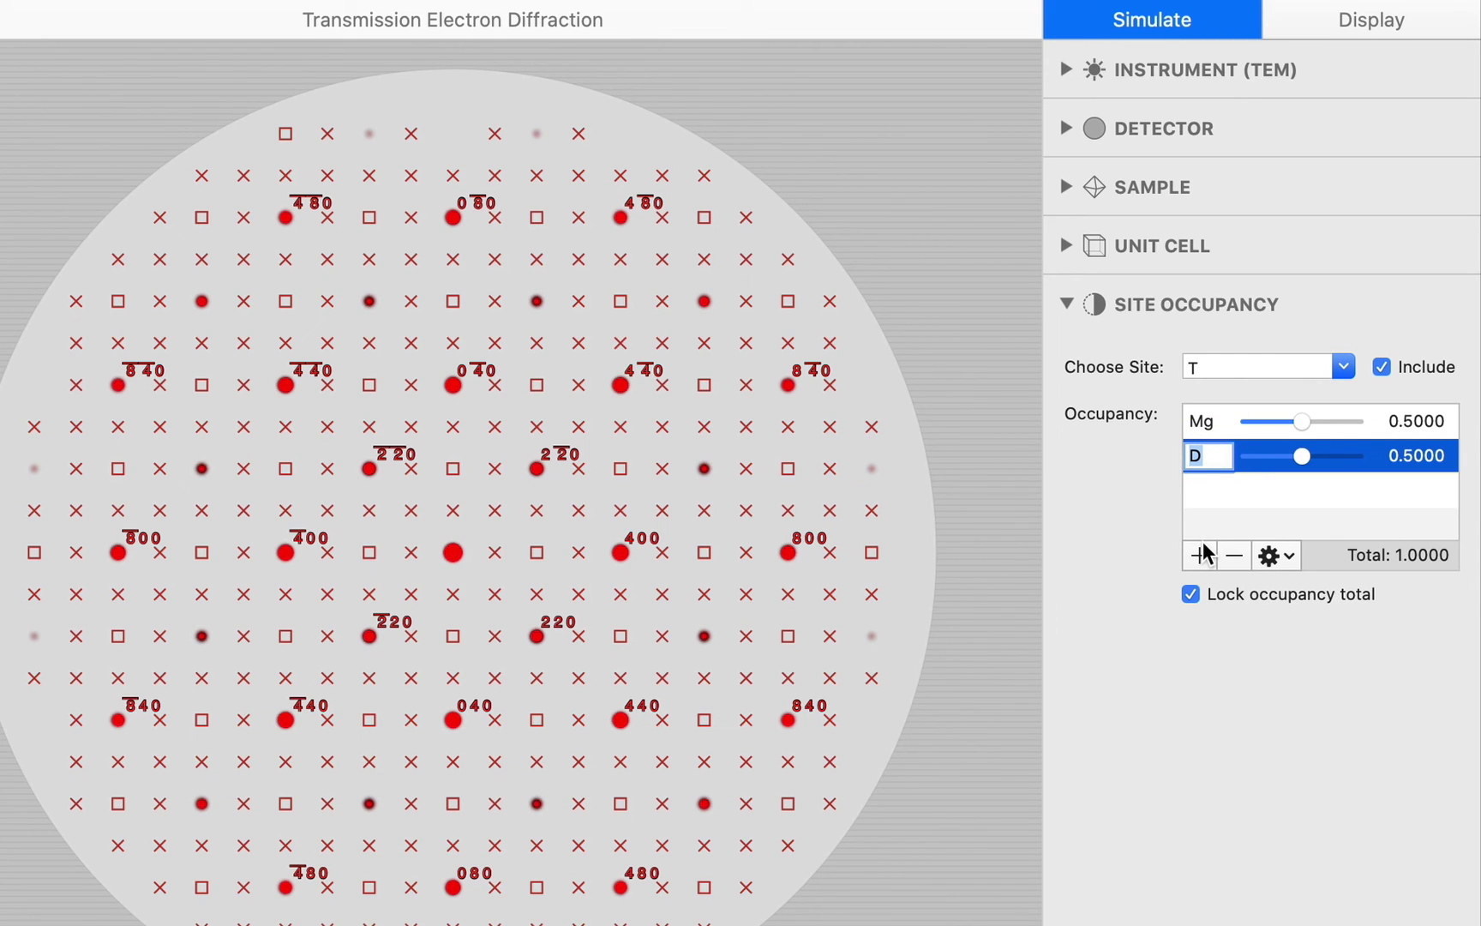
pyautogui.write('Sr')
pyautogui.press('Return')
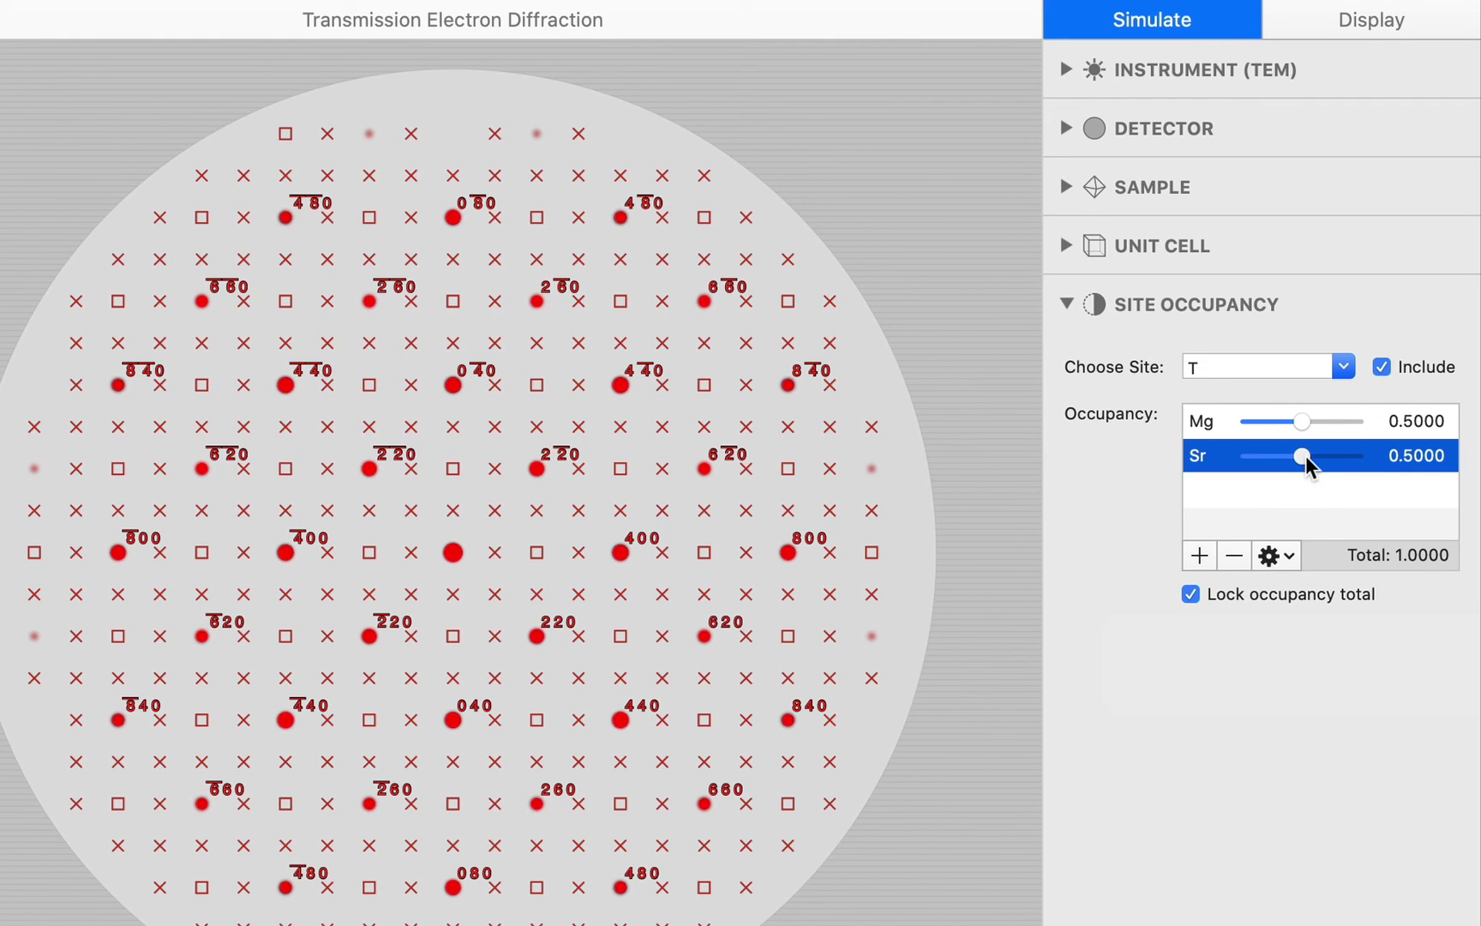
pyautogui.moveTo(1306, 457); pyautogui.dragTo(1360, 453)
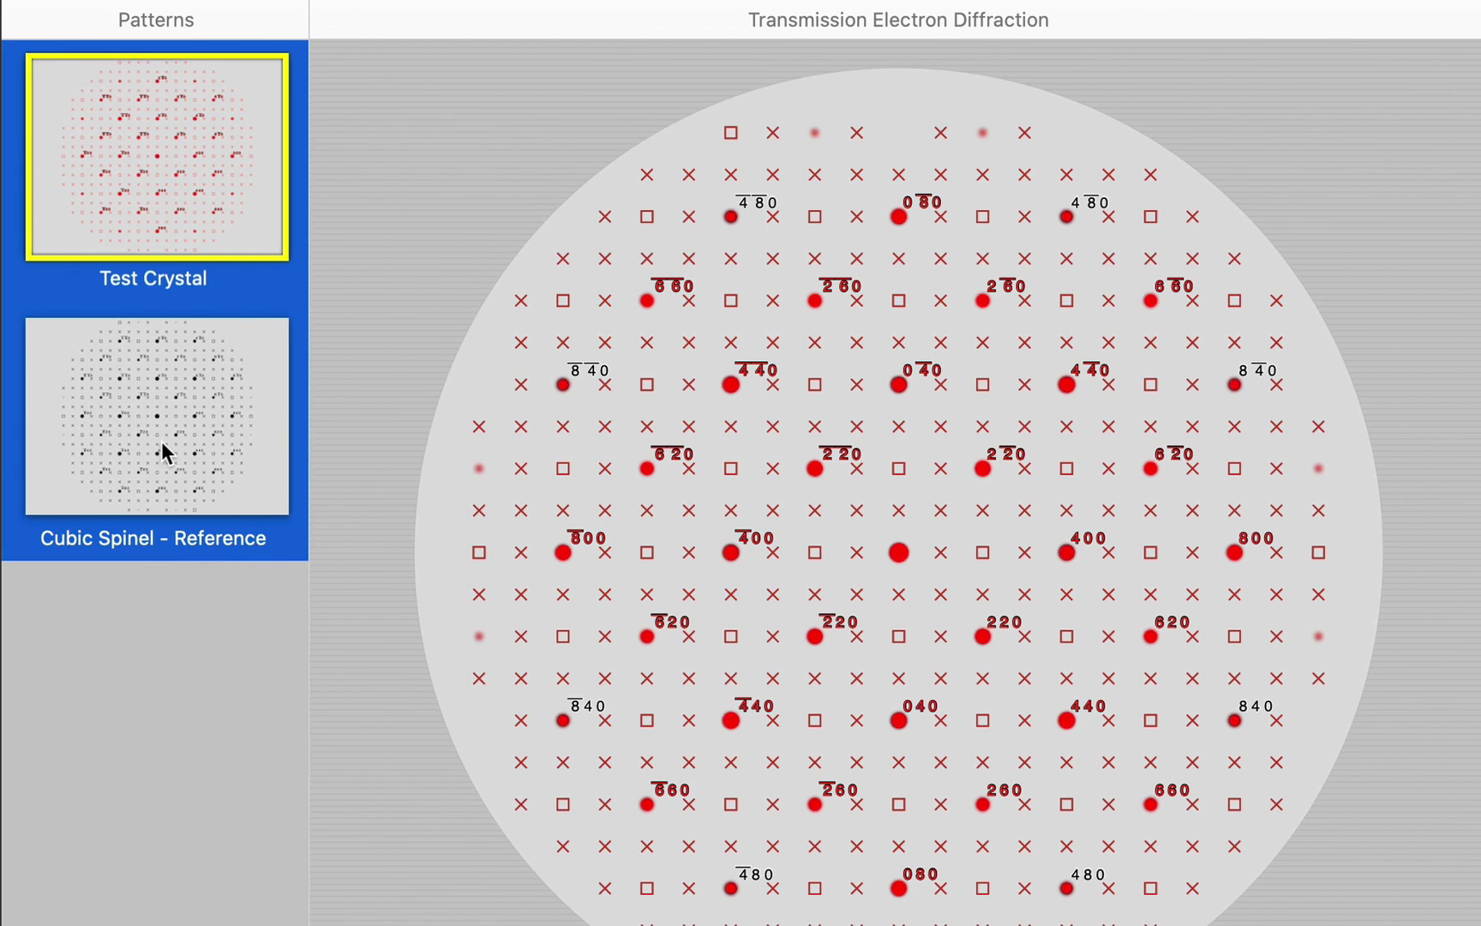
# Deselect the Cubic Spinel - Reference pattern and hide the Test Crystal's lattice-type and space-group absences.
pyautogui.keyDown('super'); pyautogui.click(161, 441); pyautogui.keyUp('super')
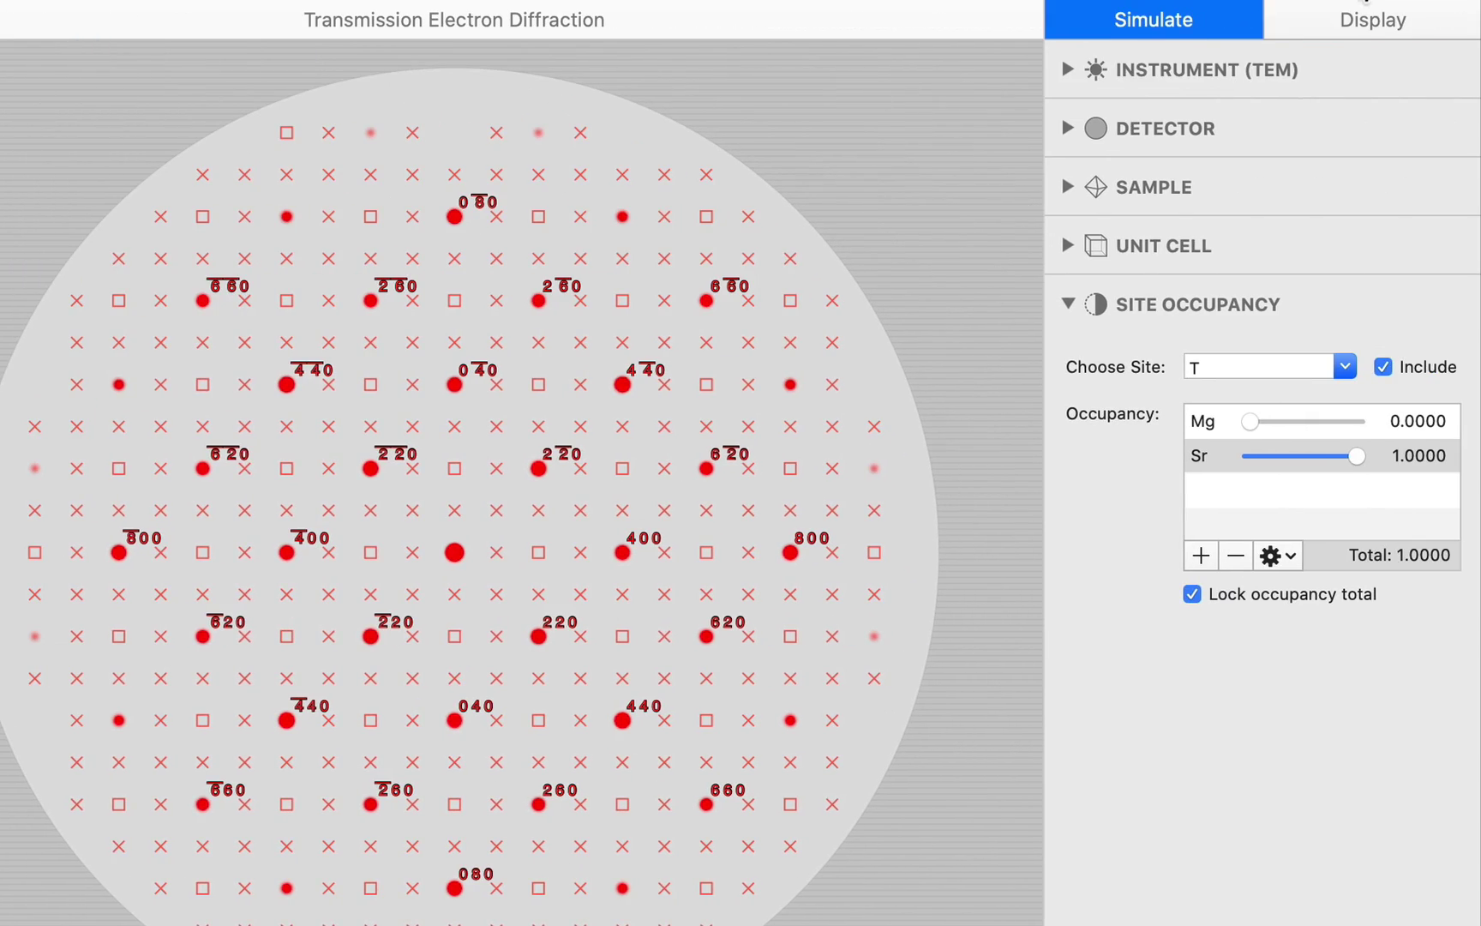
pyautogui.click(1393, 19)
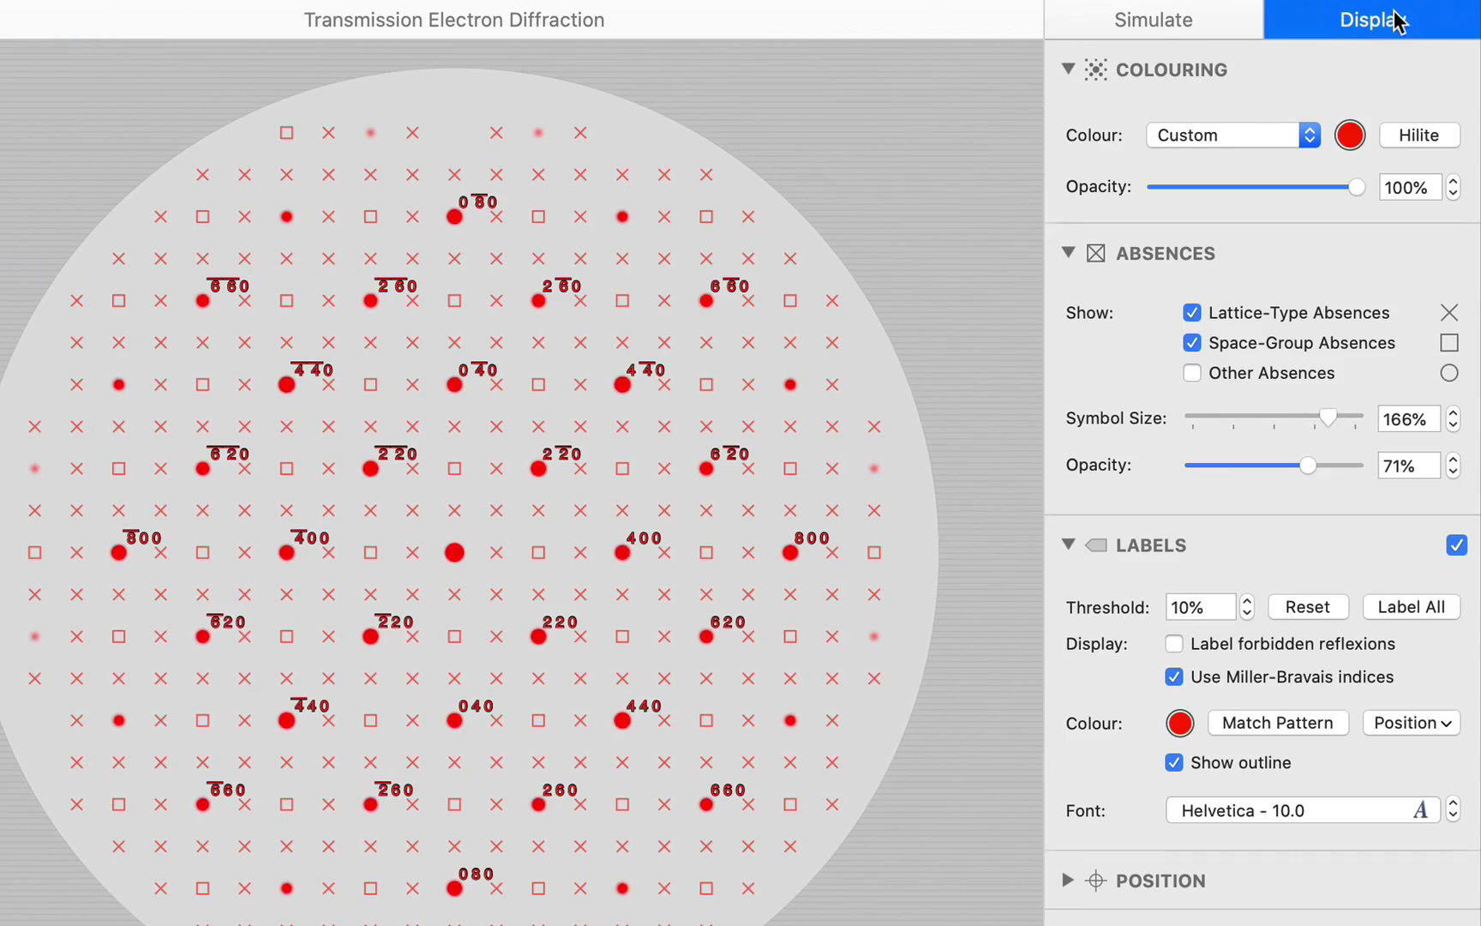
pyautogui.click(1193, 313)
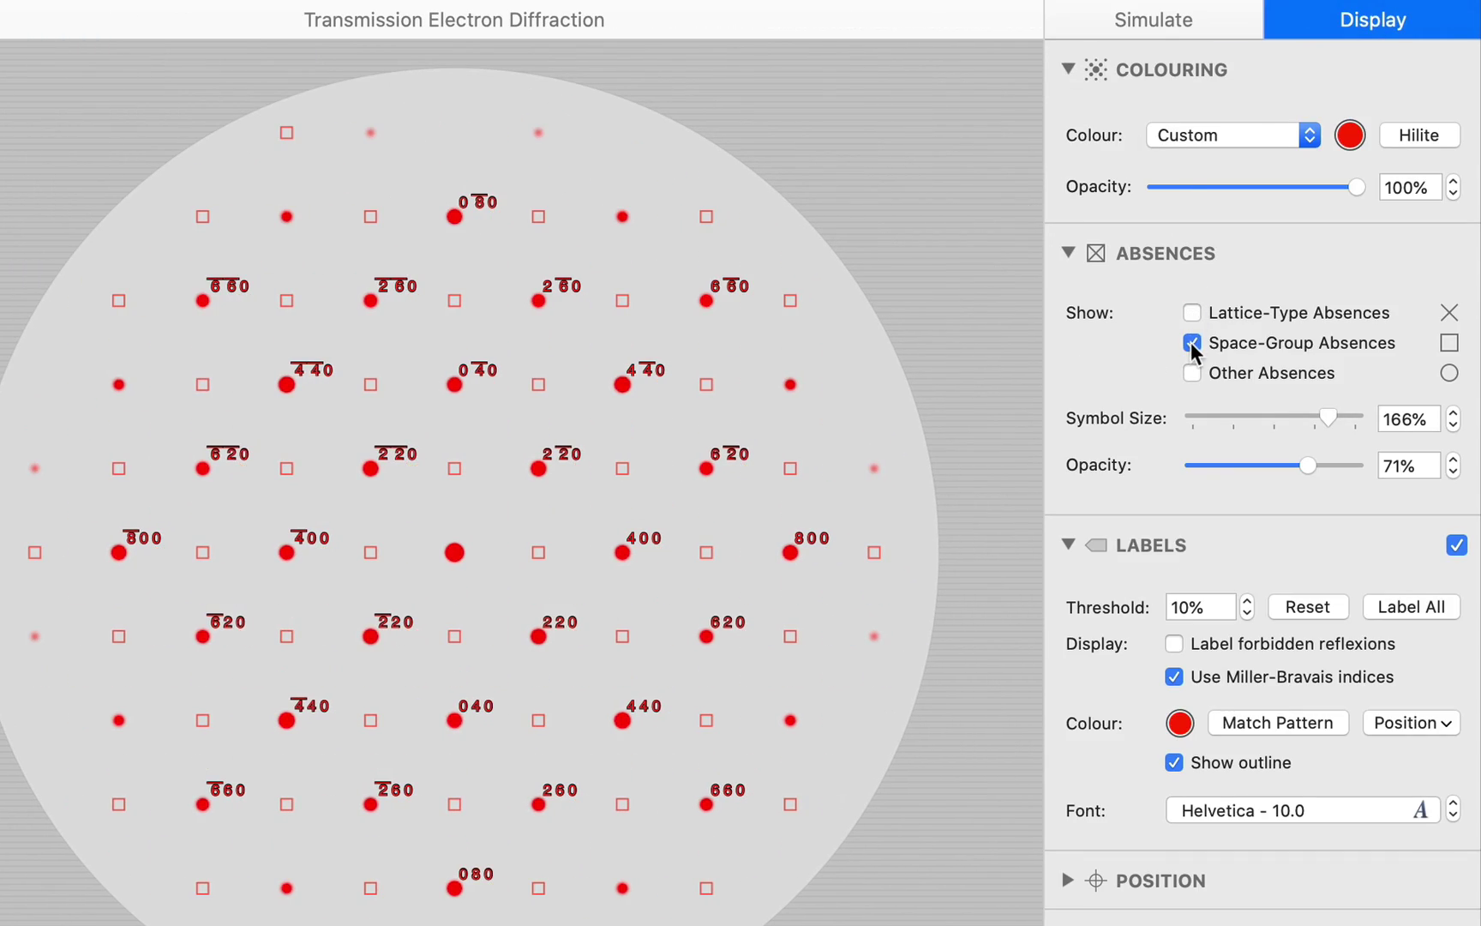
pyautogui.click(1192, 344)
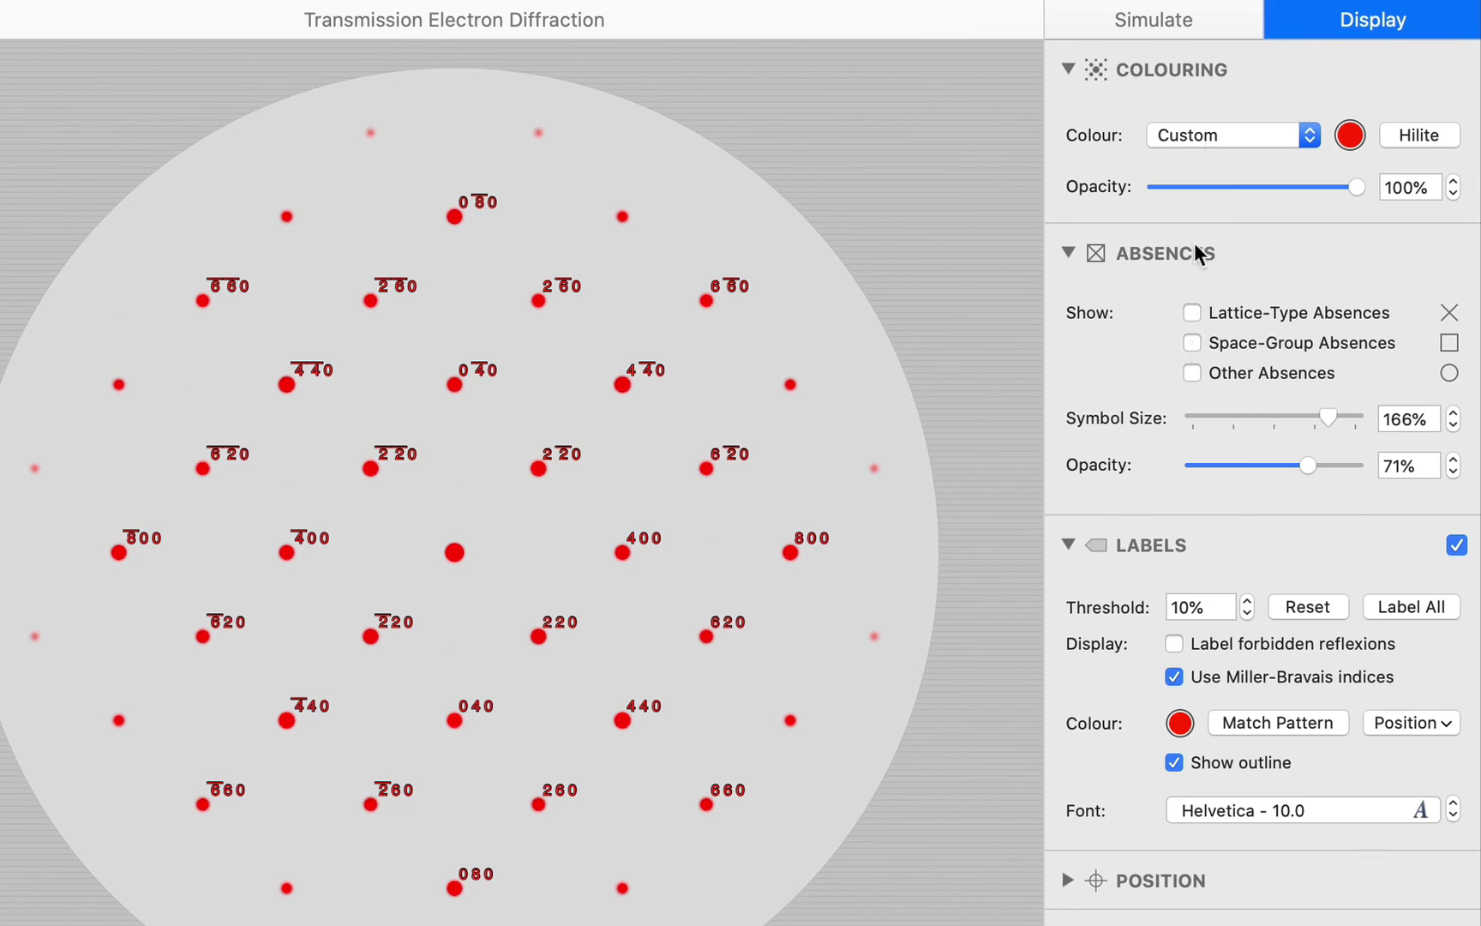
# Lower the Test Crystal's detector saturation to about 10.2.
pyautogui.click(1199, 19)
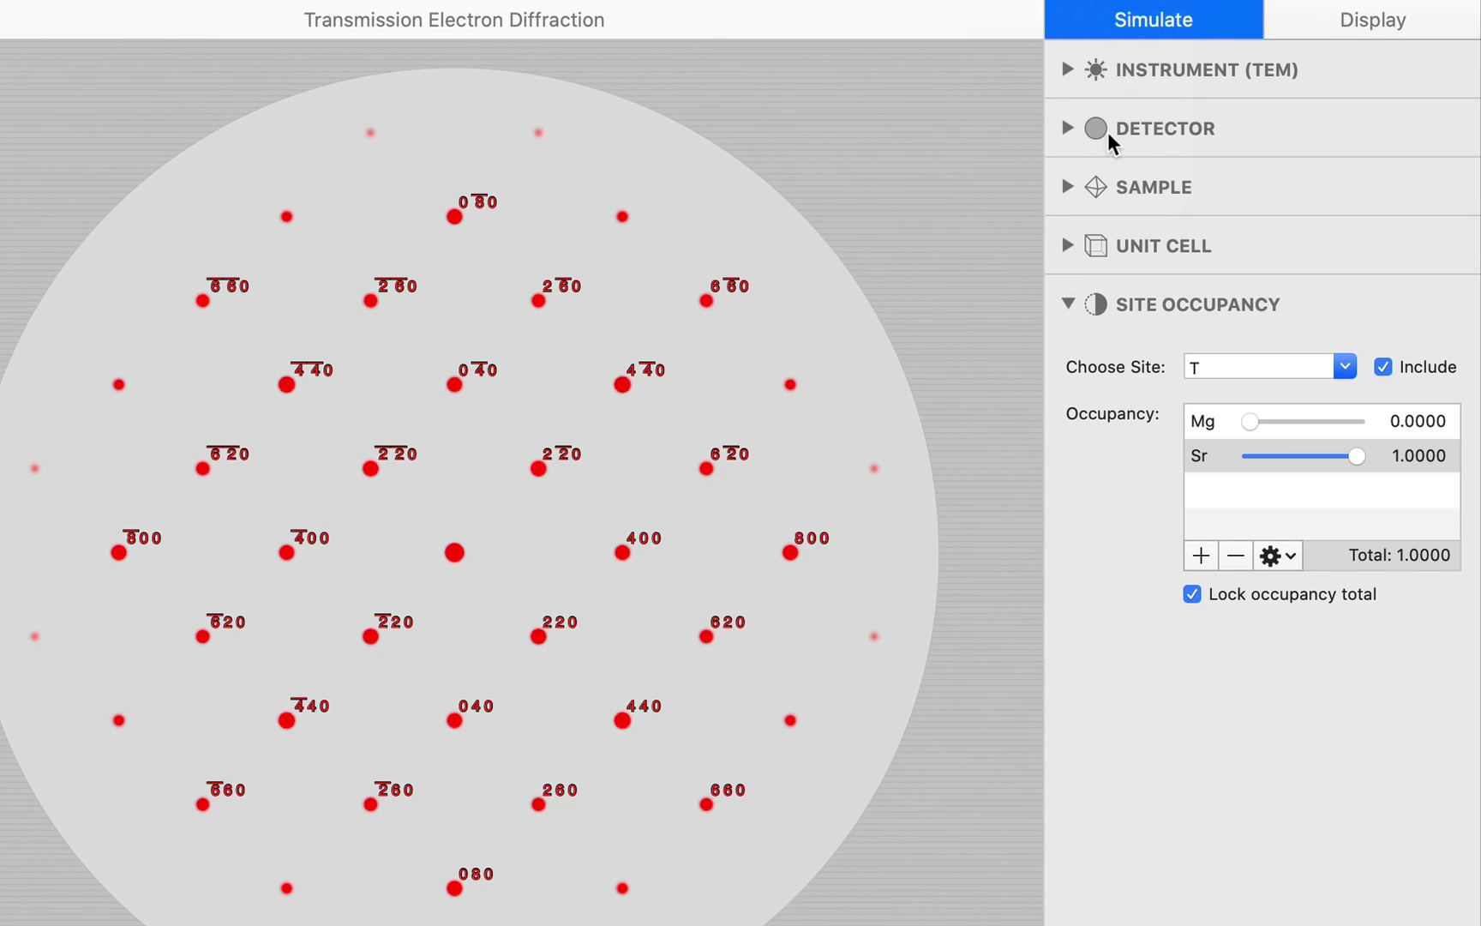
pyautogui.click(1137, 132)
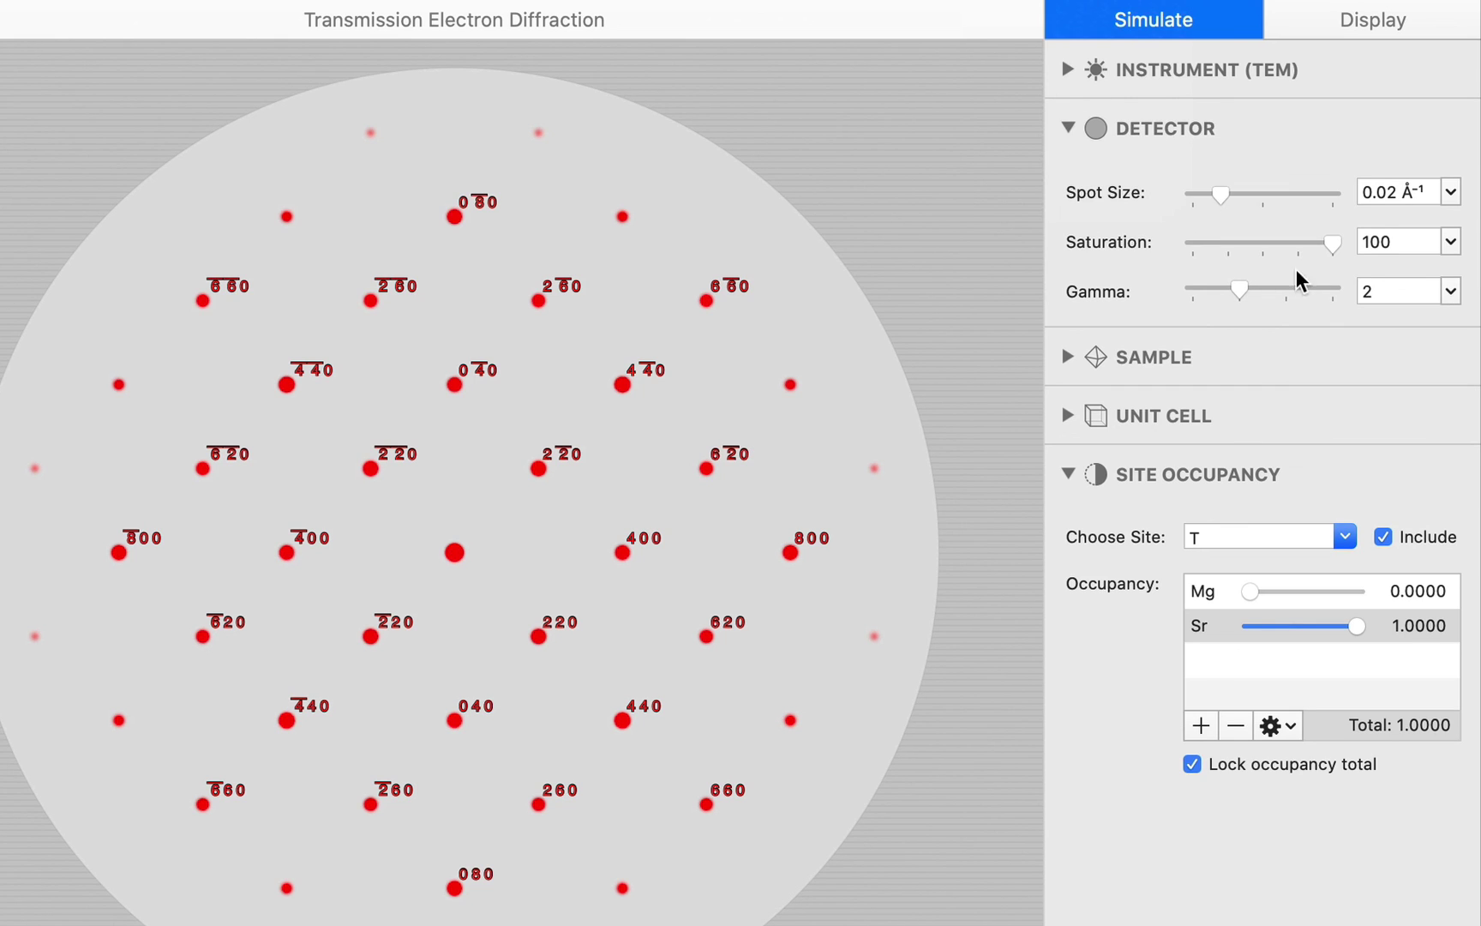
pyautogui.moveTo(1334, 242); pyautogui.dragTo(1204, 242)
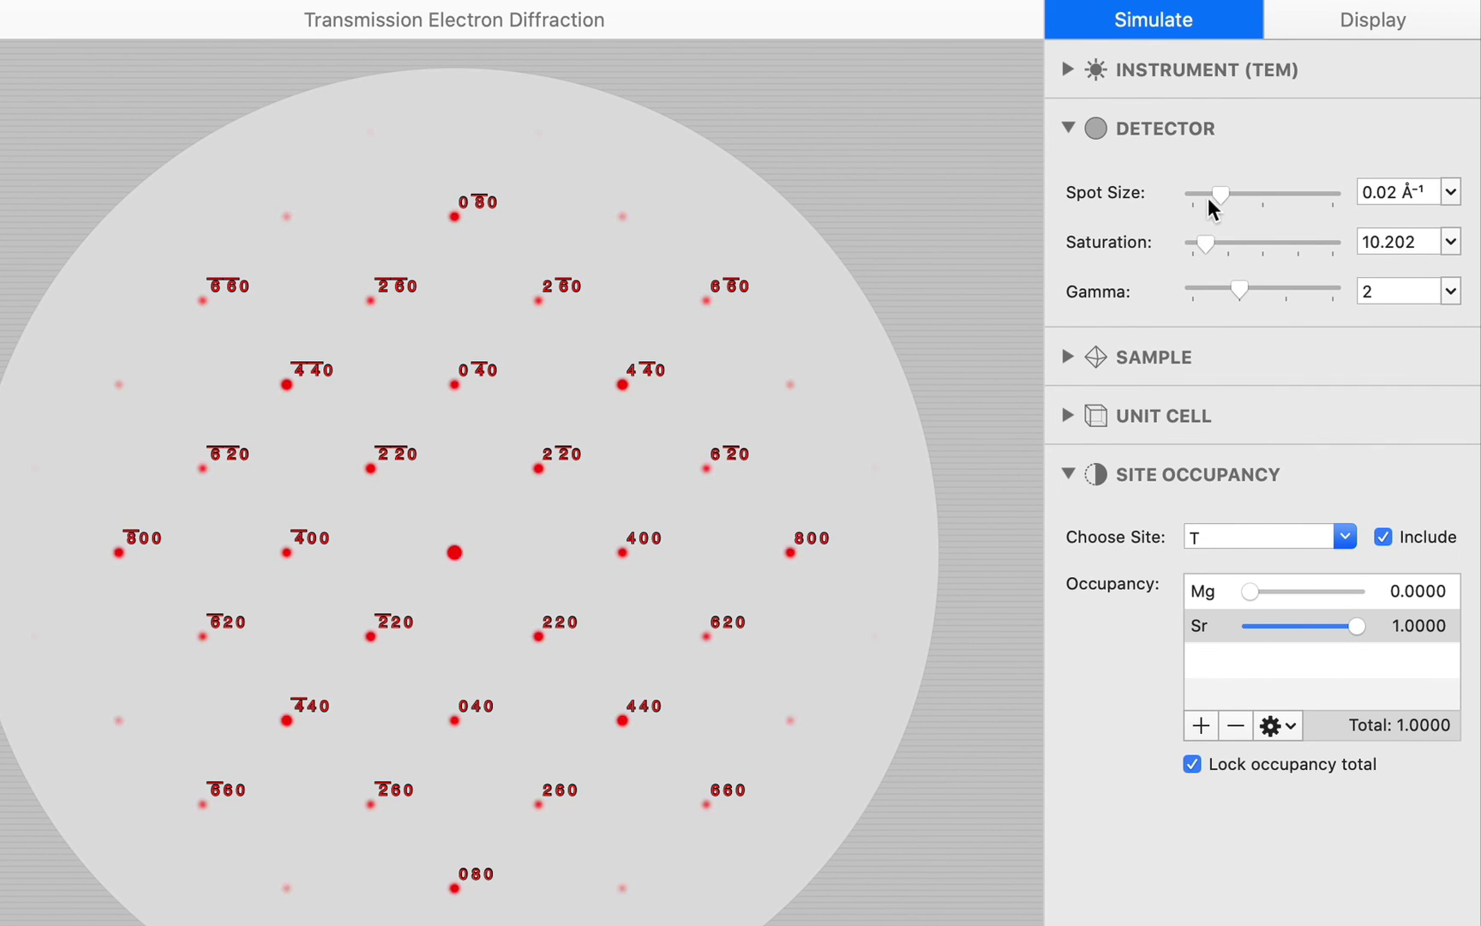
pyautogui.click(1204, 126)
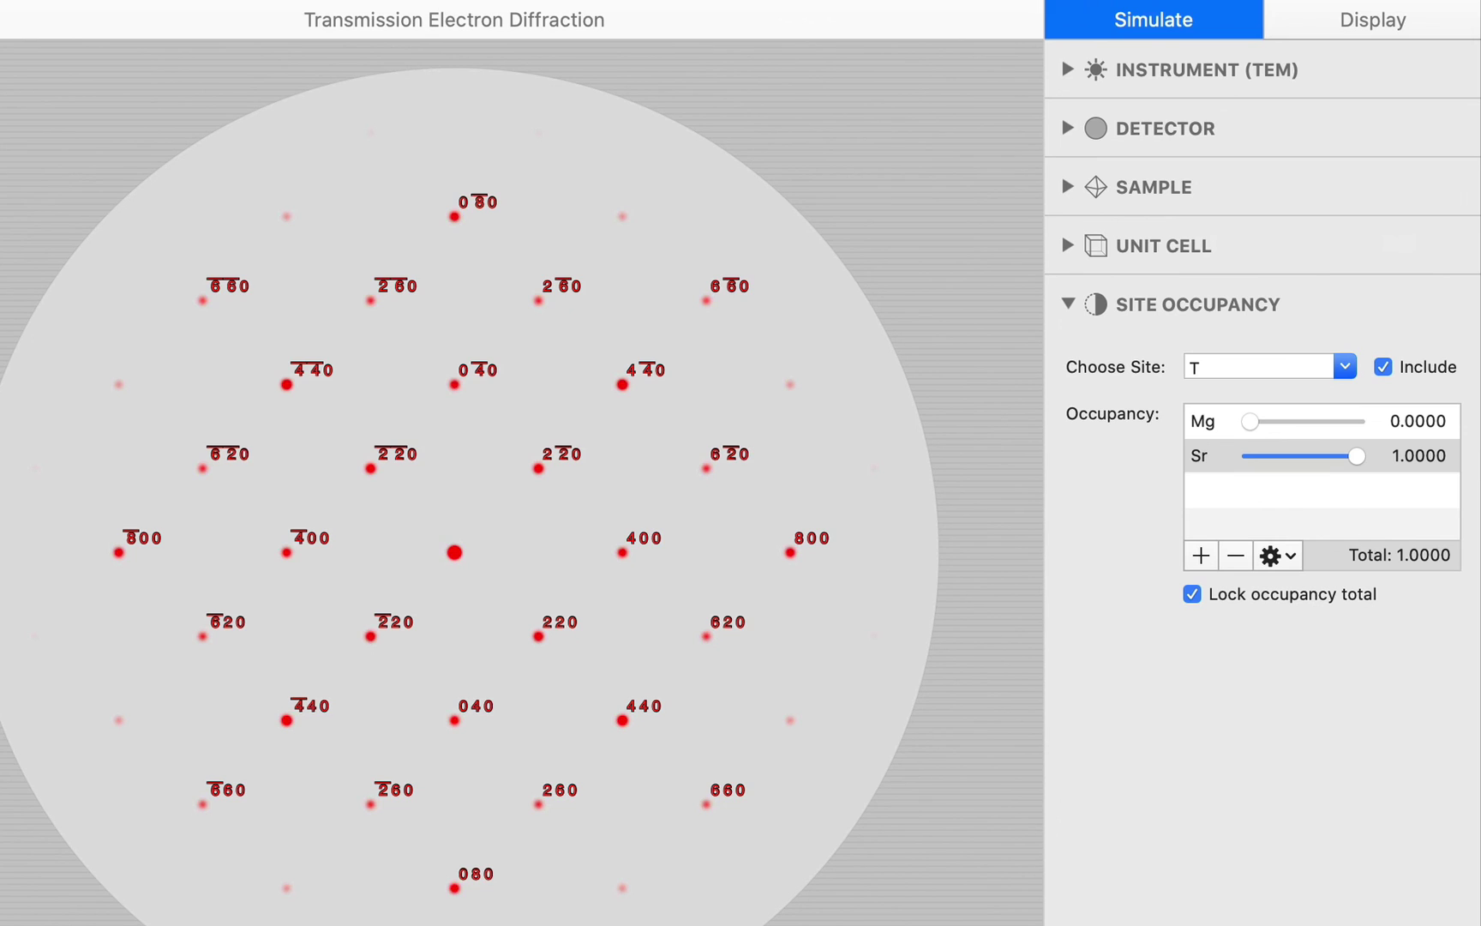
# Hide the reflexion labels and set the Sr occupancy on the T site to 0.0000.
pyautogui.scroll(3, 667, 157)
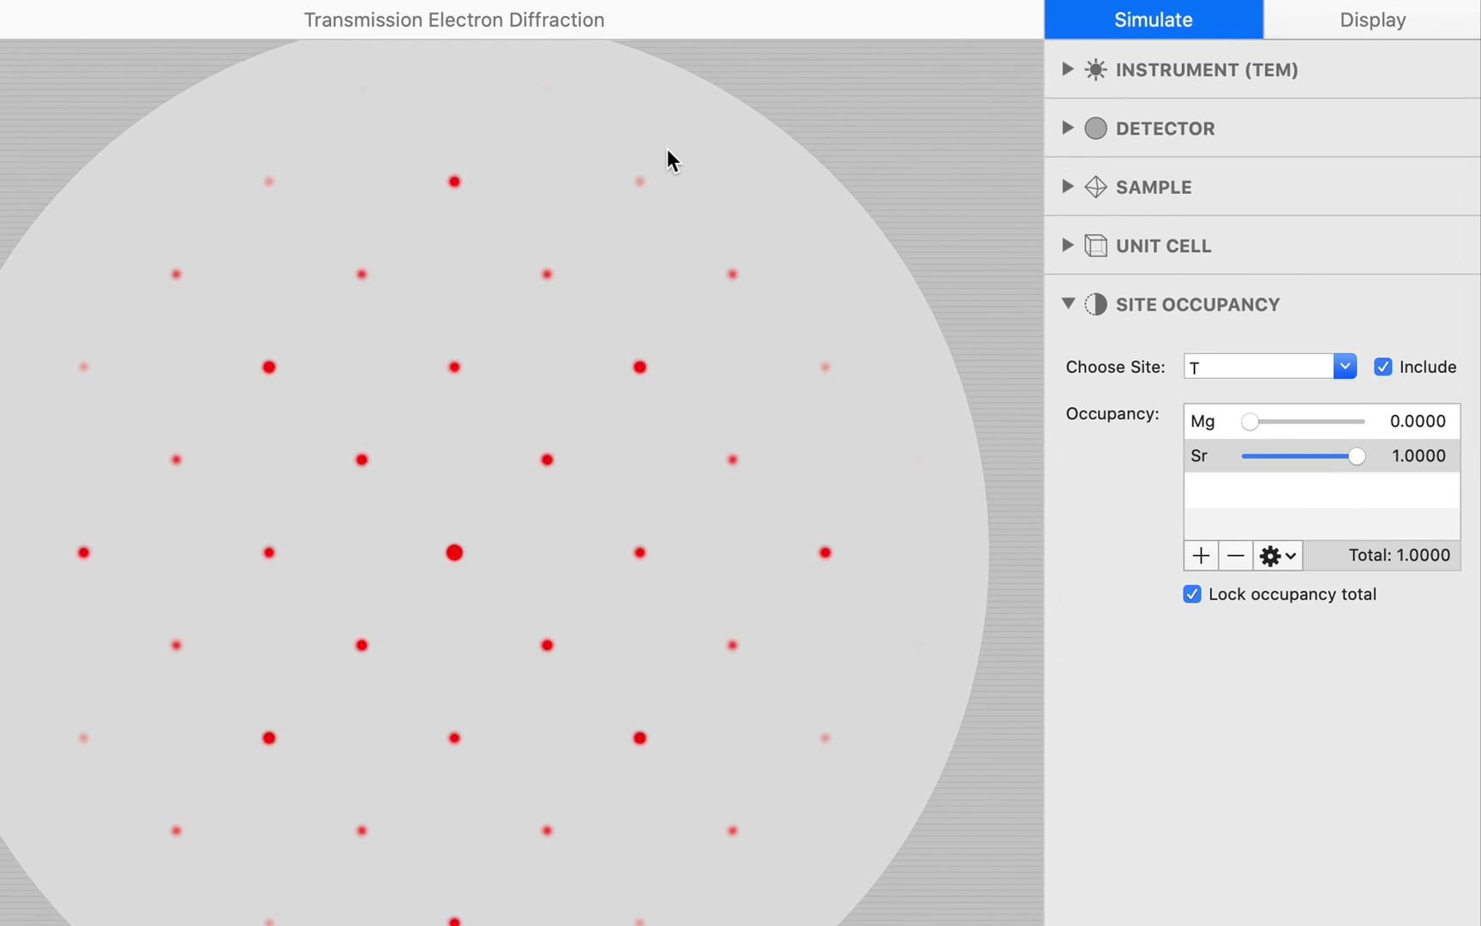
pyautogui.scroll(2, 667, 157)
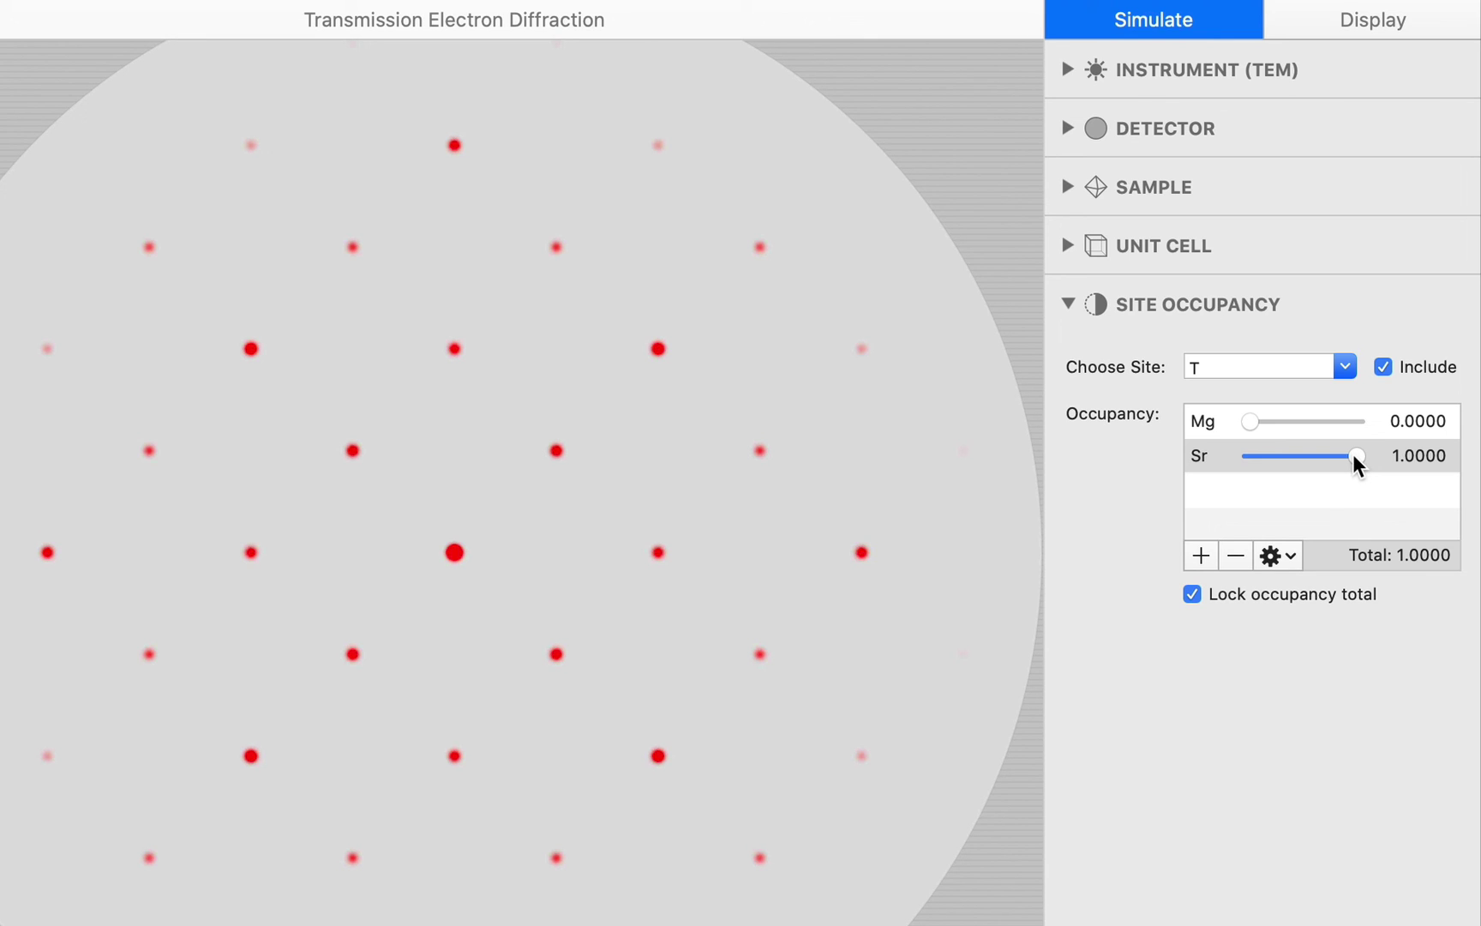
pyautogui.moveTo(1354, 458); pyautogui.dragTo(1215, 457)
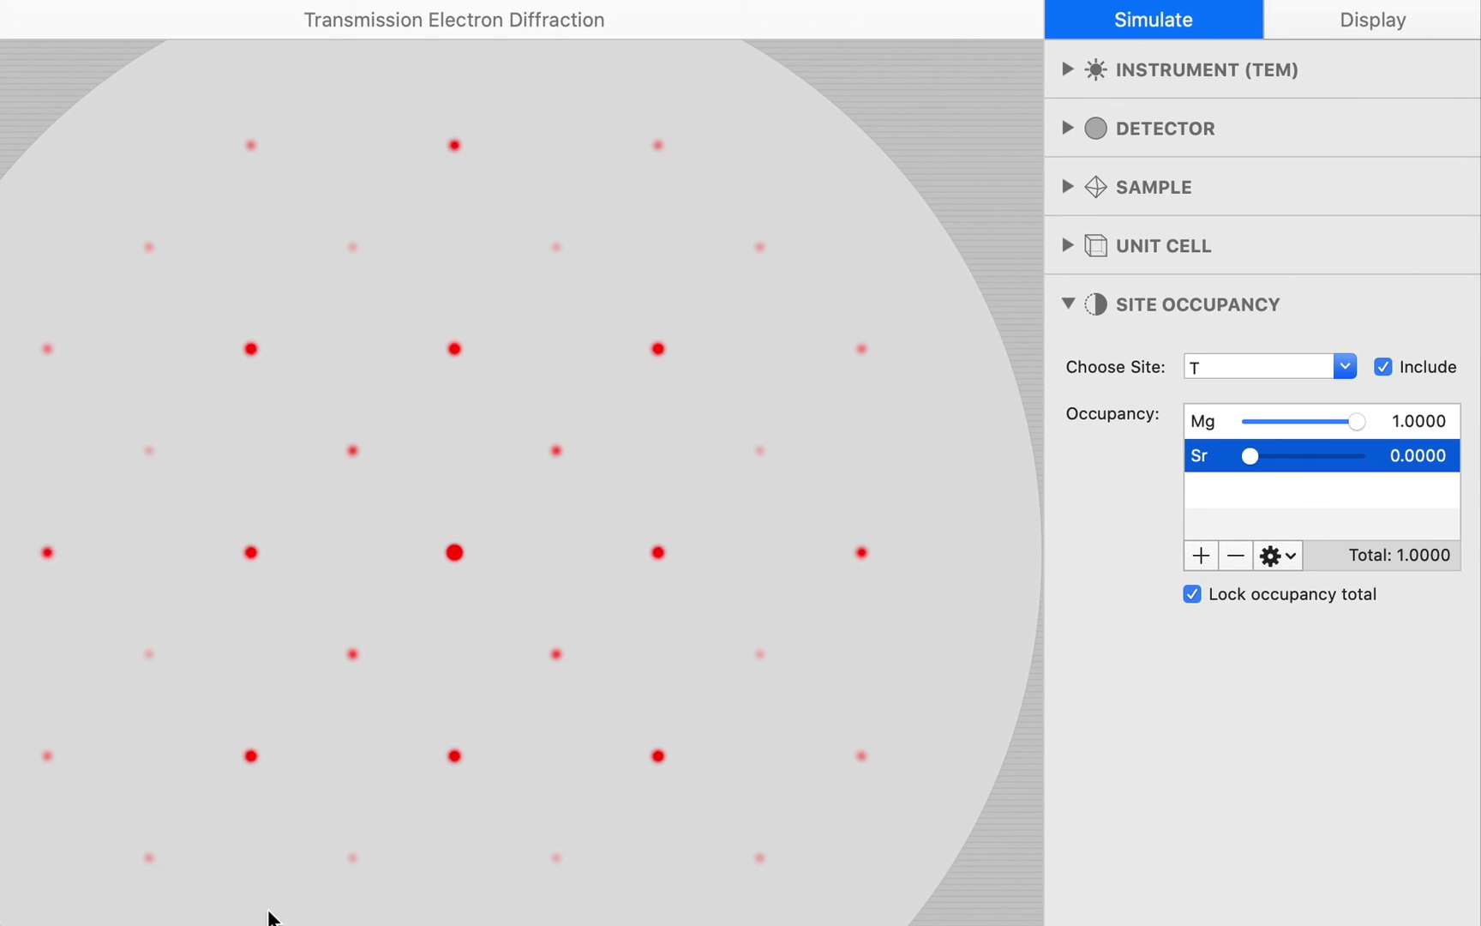
# Set the Sr occupancy on the T site back to 1.0000 to compare the spot intensities.
pyautogui.click(148, 857)
pyautogui.click(625, 744)
pyautogui.moveTo(1249, 455); pyautogui.dragTo(1419, 475)
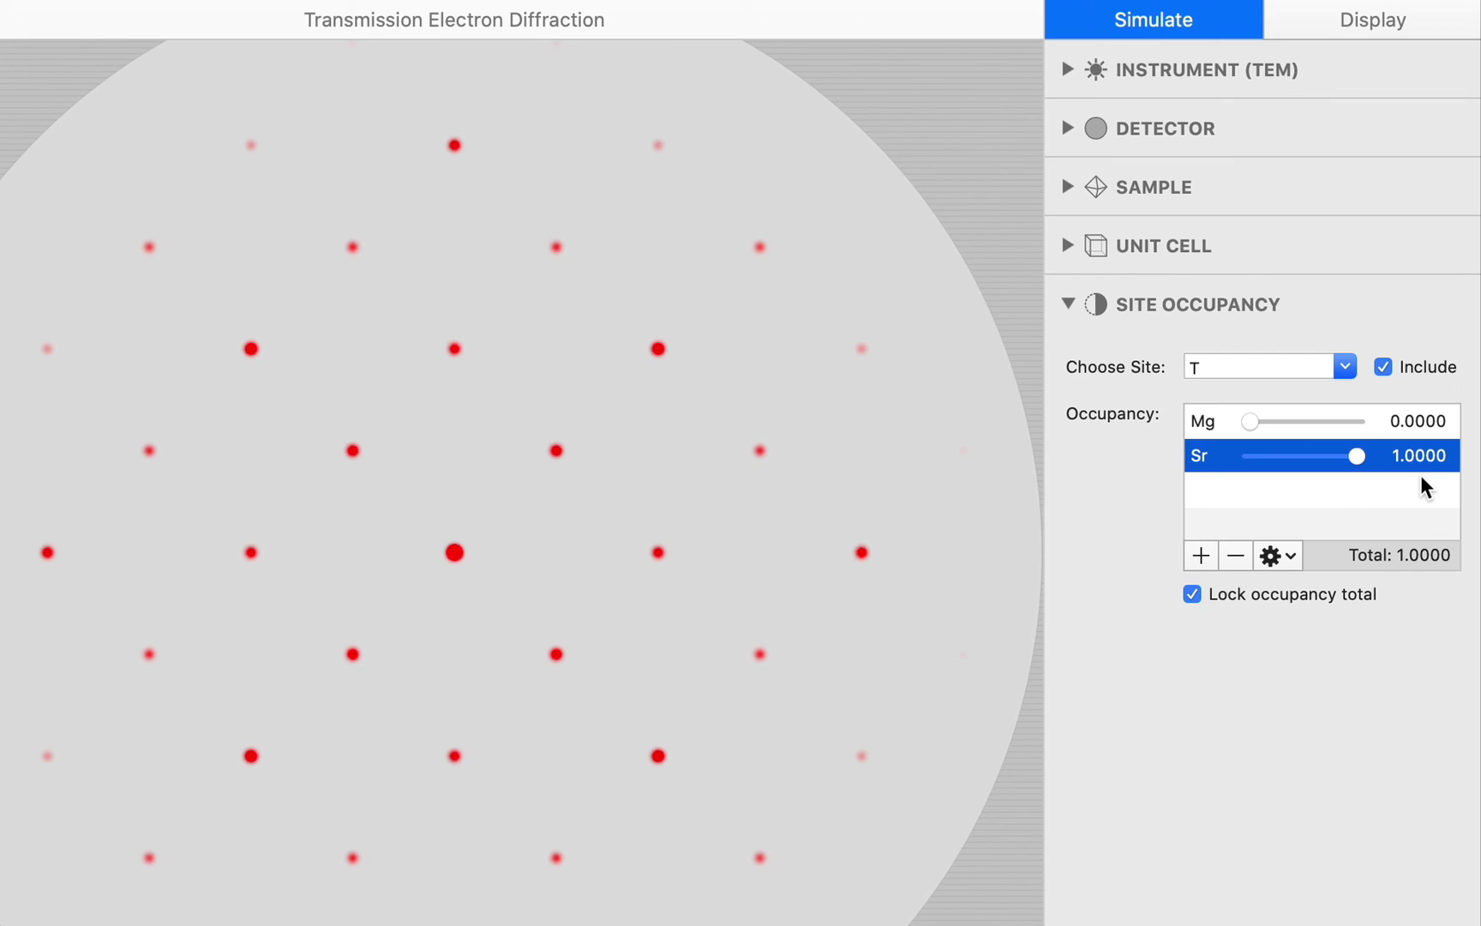